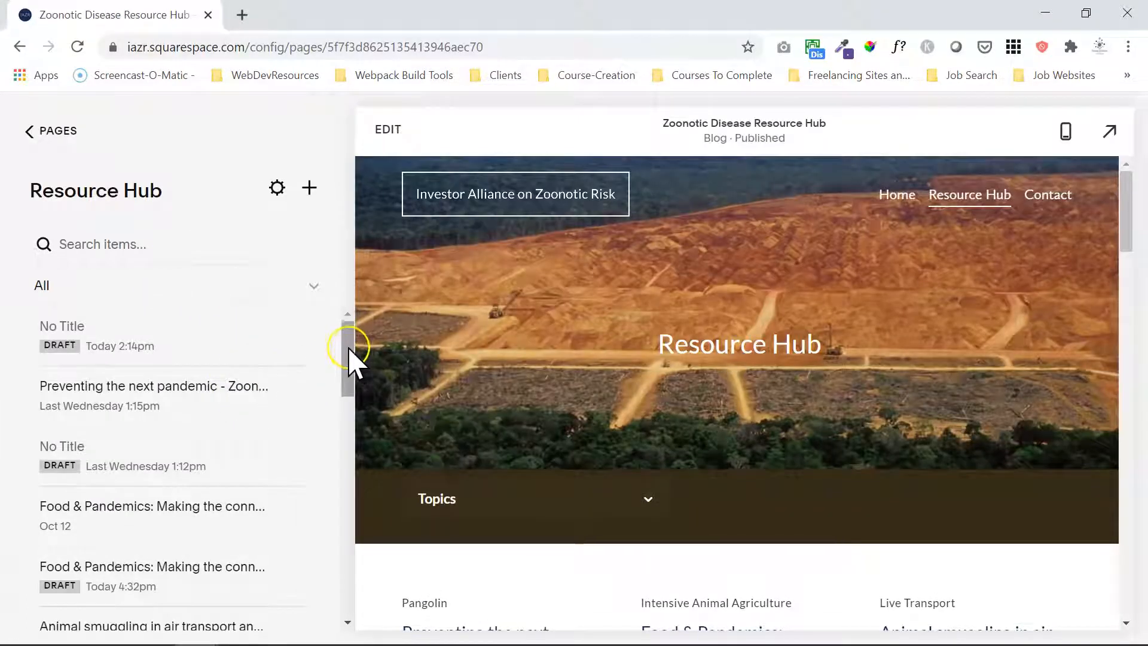
Expand the Topics list on the Resource Hub page and examine its two Wildlife Trade entries.
{"action": "left_click", "coordinate": [643, 482]}
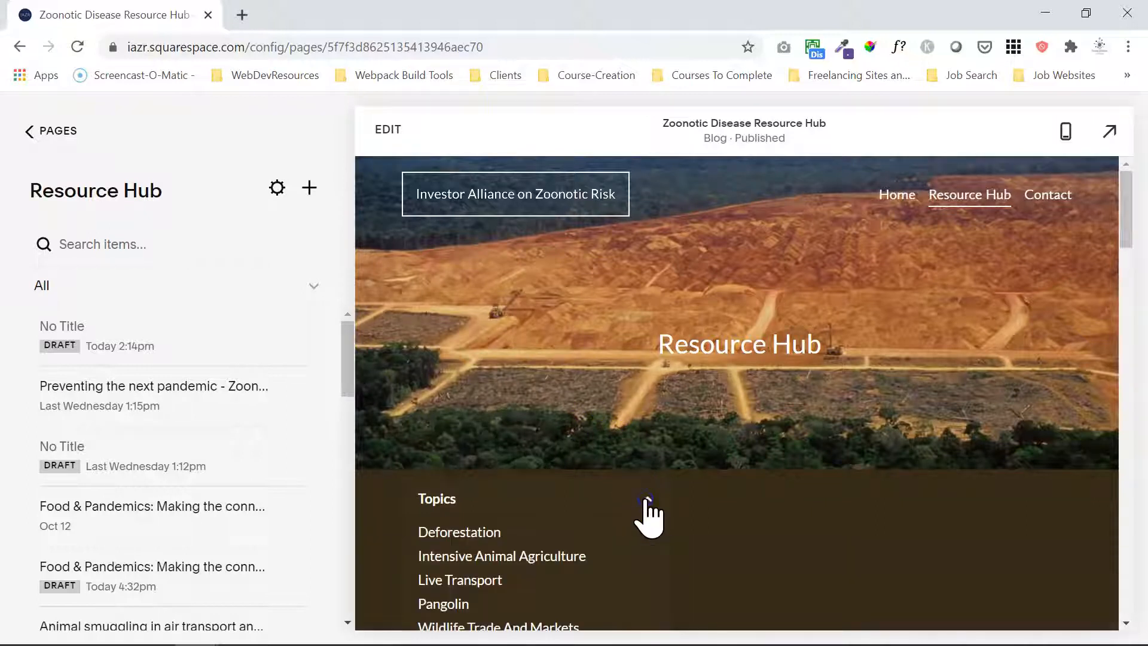
{"action": "left_click_drag", "start_coordinate": [1129, 210], "coordinate": [1129, 238]}
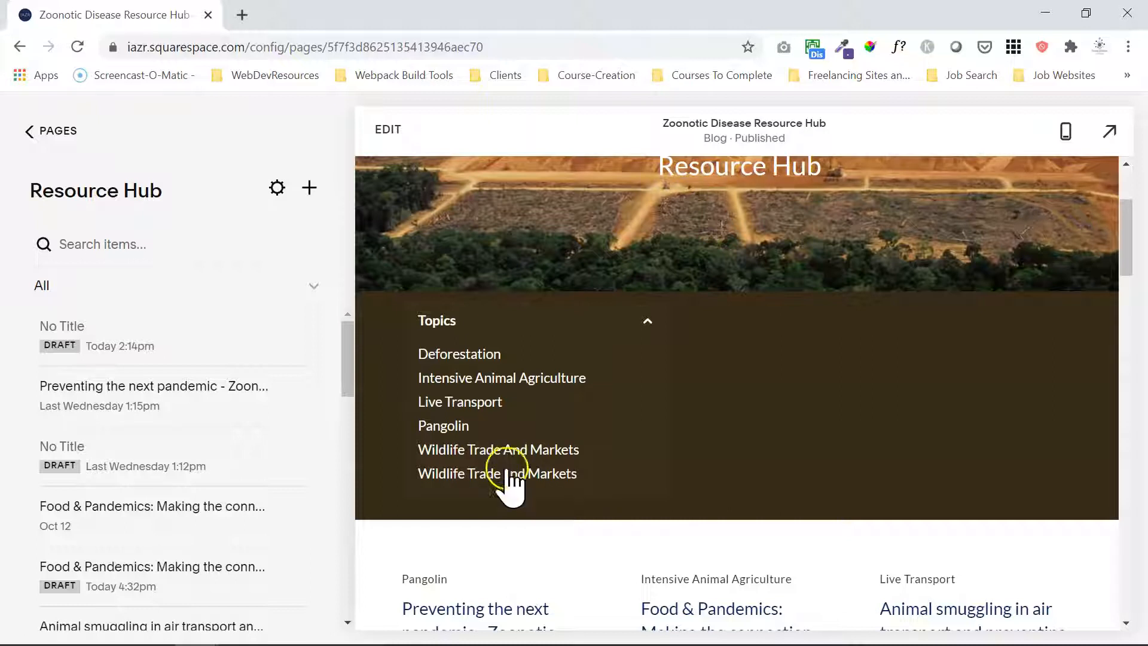
{"action": "left_click", "coordinate": [508, 447]}
Review the category list in the Resource Hub's blog settings, then close the settings.
{"action": "left_click", "coordinate": [276, 188]}
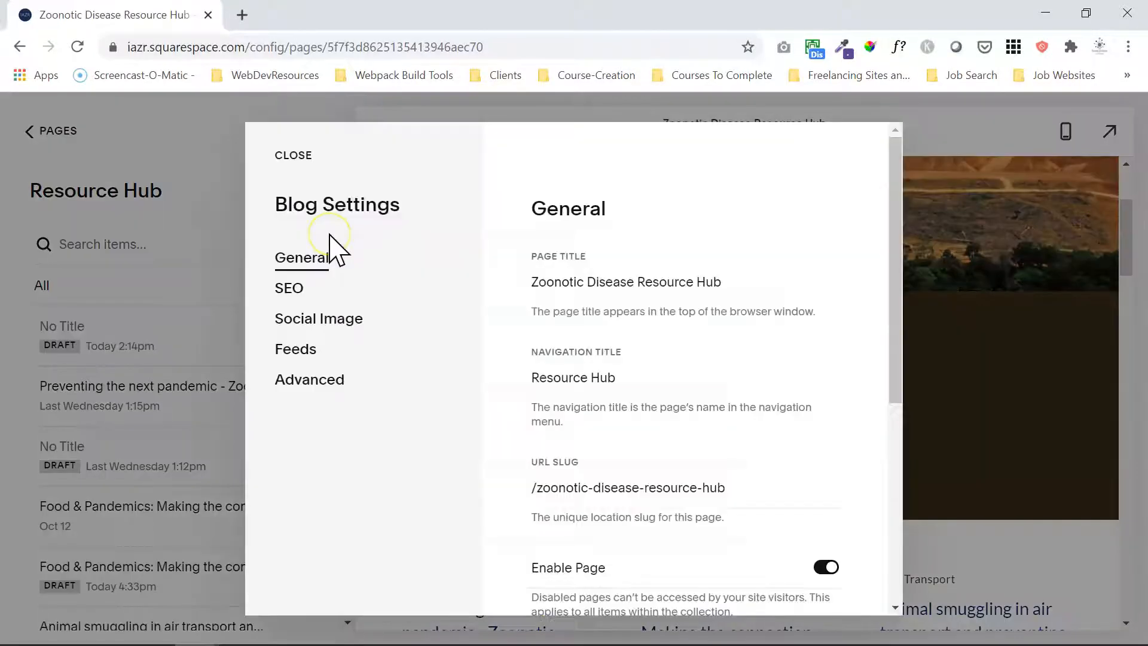
{"action": "left_click", "coordinate": [344, 384]}
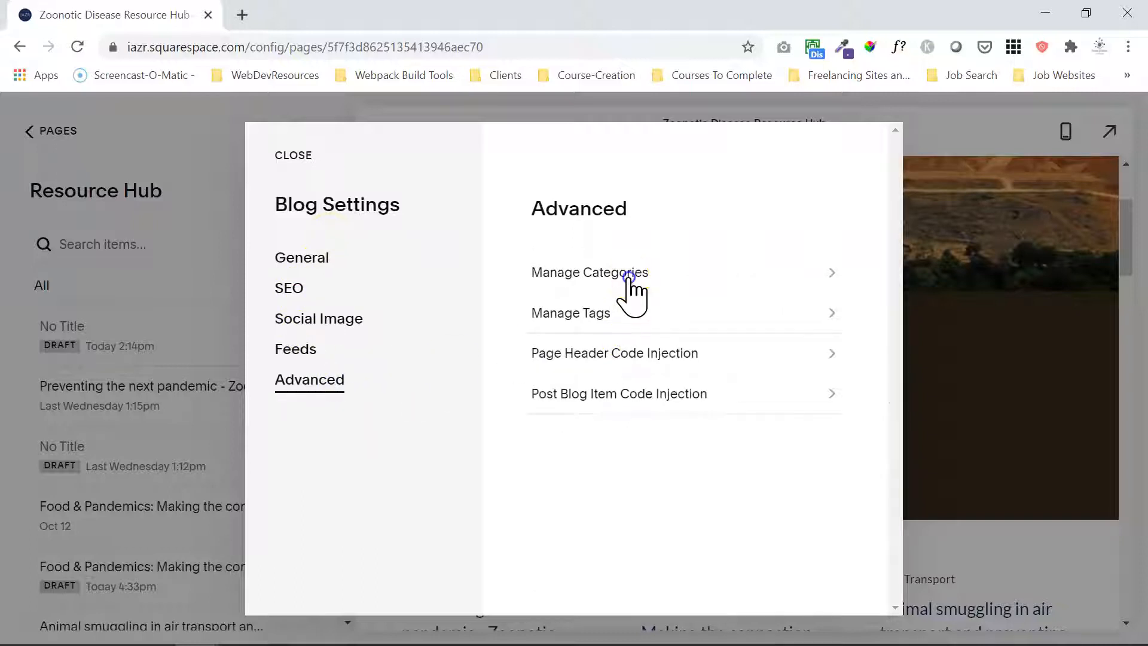
{"action": "left_click", "coordinate": [629, 276]}
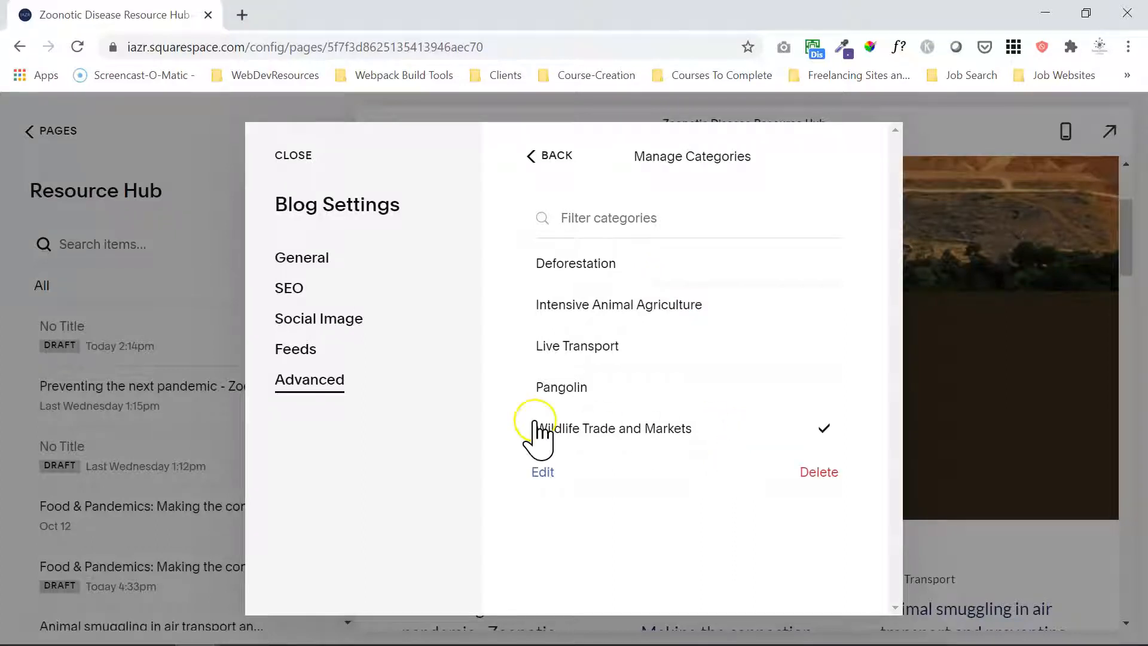
{"action": "left_click", "coordinate": [291, 156]}
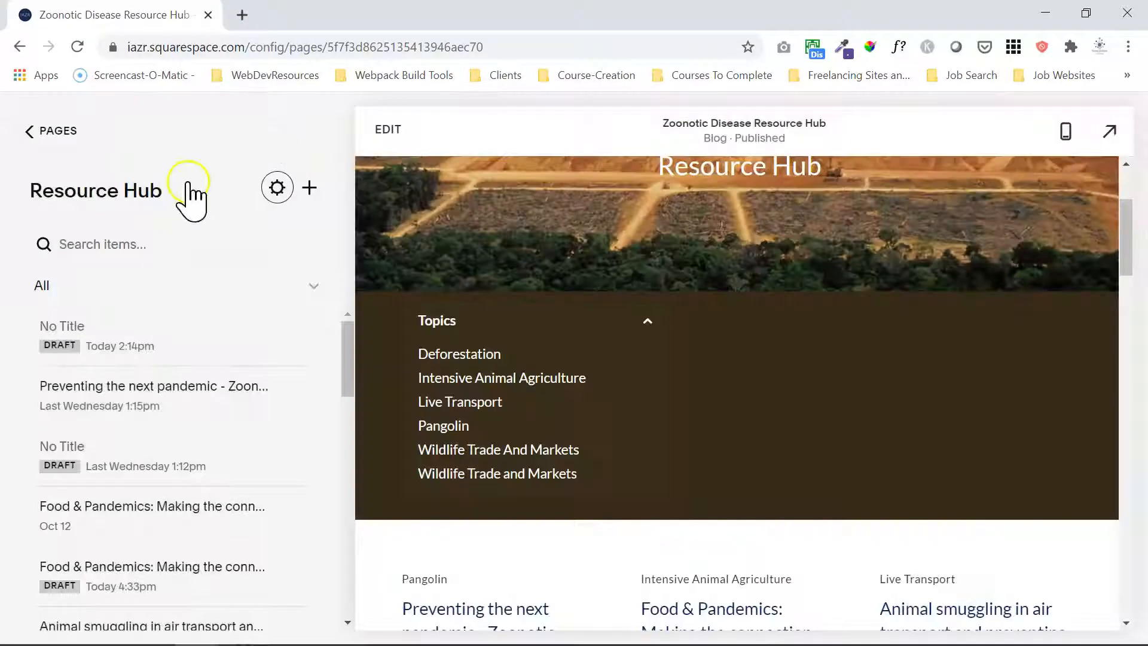
Compare the posts filed under the "Wildlife Trade and Markets" topic with those under "Wildlife Trade And Markets".
{"action": "left_click", "coordinate": [520, 475]}
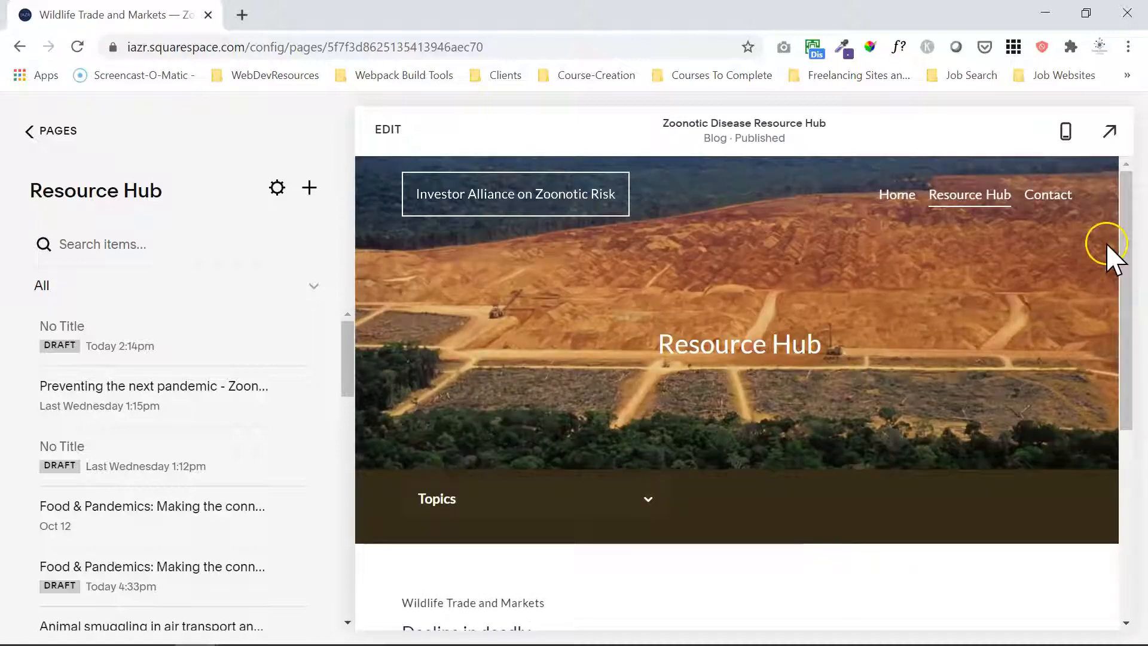
{"action": "left_click_drag", "start_coordinate": [1127, 243], "coordinate": [1117, 389]}
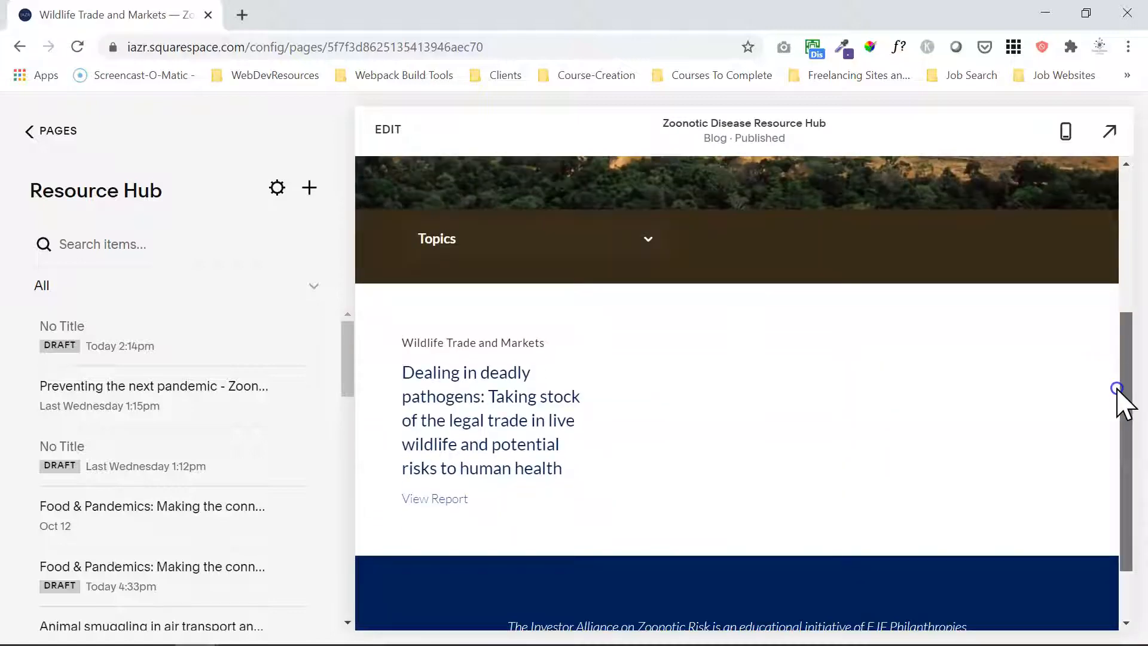
{"action": "left_click", "coordinate": [552, 239]}
{"action": "left_click", "coordinate": [525, 369]}
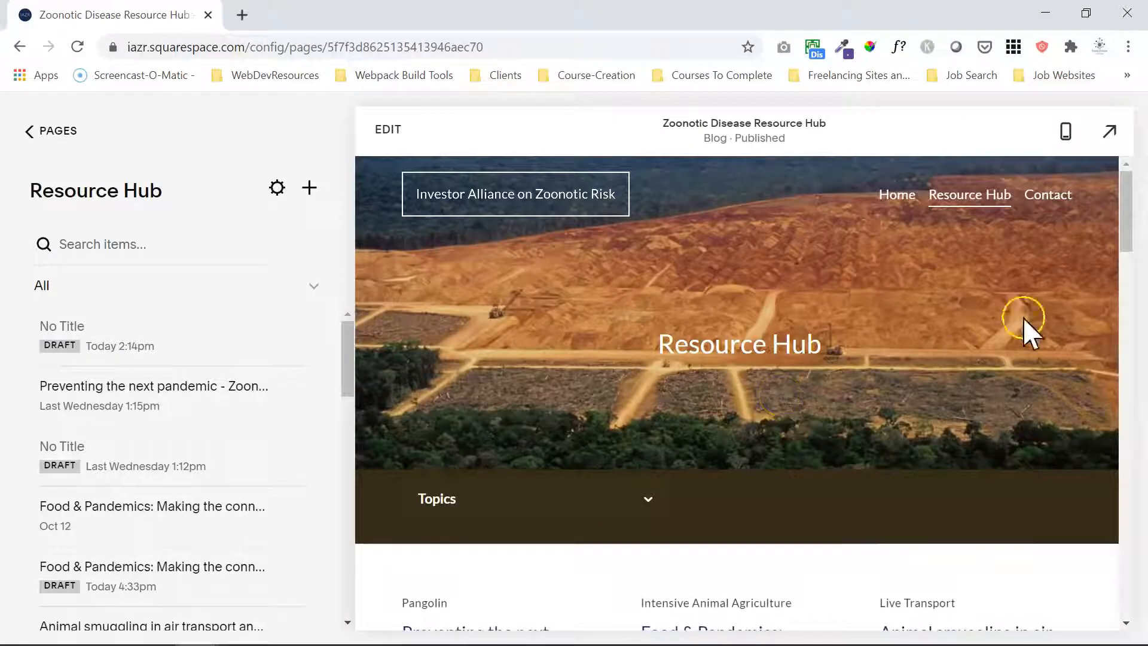
Filter the Resource Hub by the "Wildlife Trade And Markets" topic again and check the category labels on the posts.
{"action": "left_click_drag", "start_coordinate": [1124, 212], "coordinate": [1117, 253]}
{"action": "left_click", "coordinate": [545, 266]}
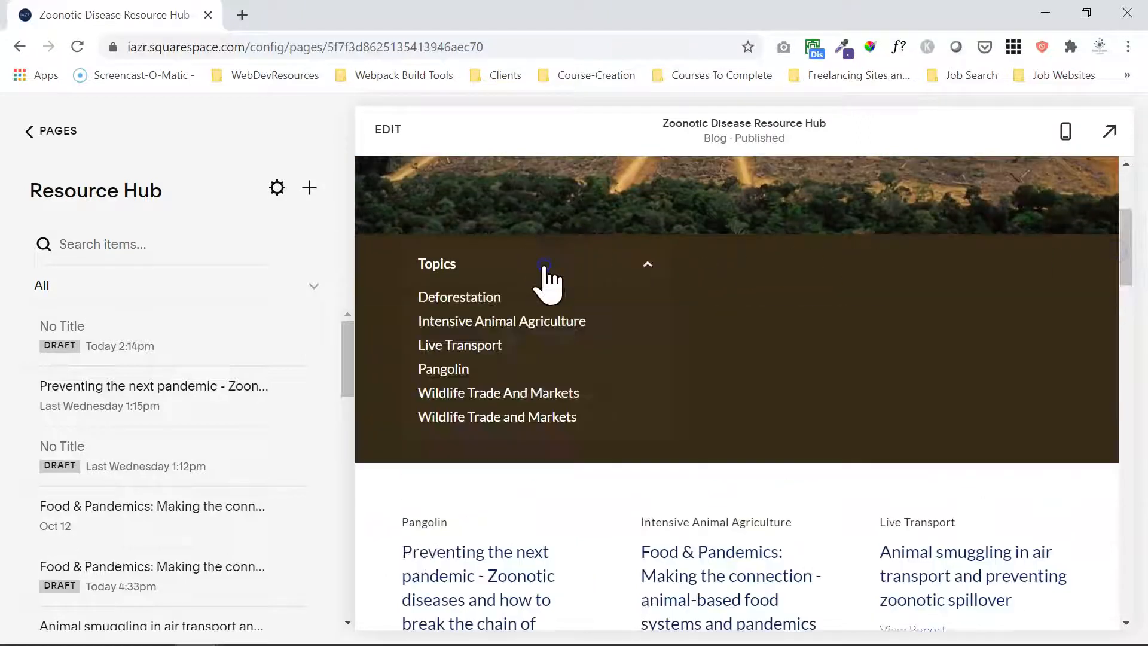
{"action": "left_click", "coordinate": [528, 395]}
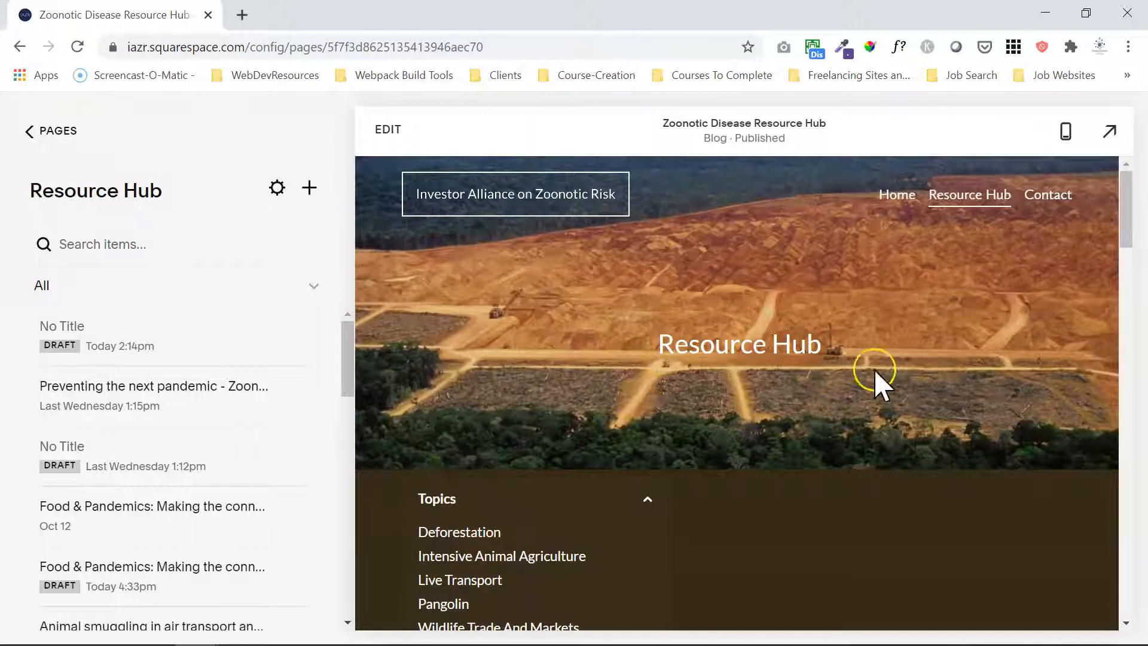
{"action": "left_click_drag", "start_coordinate": [1127, 205], "coordinate": [1108, 272]}
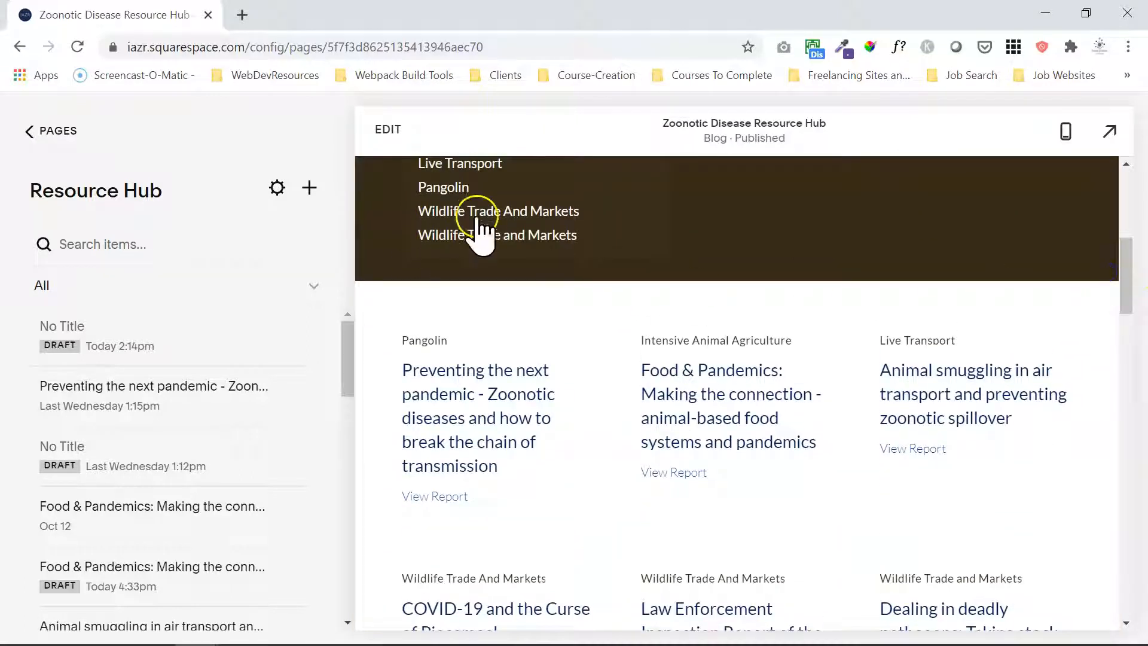
{"action": "left_click", "coordinate": [561, 209]}
Display the "Wildlife Trade and Markets" topic with lowercase "and" and look through its posts.
{"action": "left_click", "coordinate": [553, 234]}
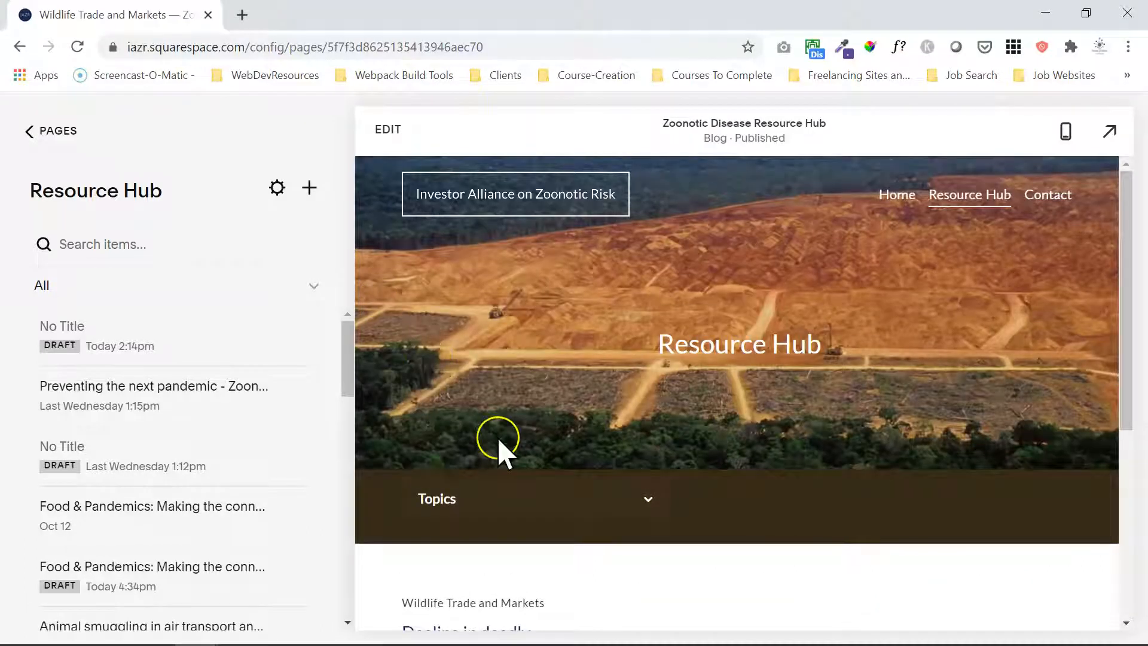
{"action": "left_click_drag", "start_coordinate": [1123, 259], "coordinate": [1106, 226]}
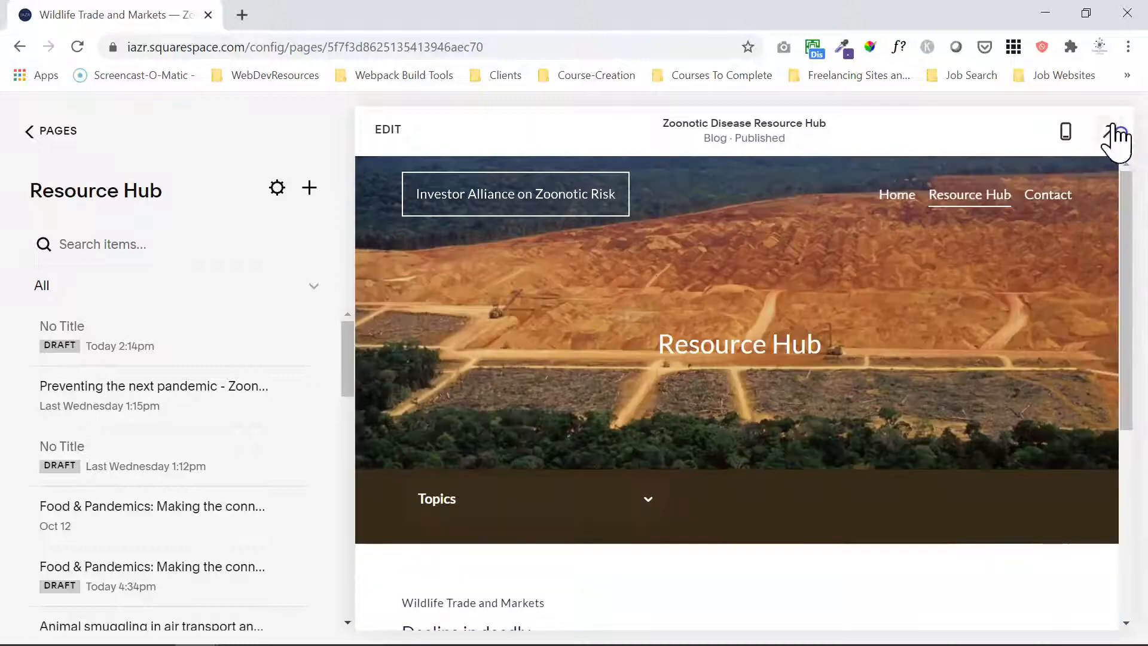
{"action": "left_click_drag", "start_coordinate": [1125, 239], "coordinate": [1087, 467]}
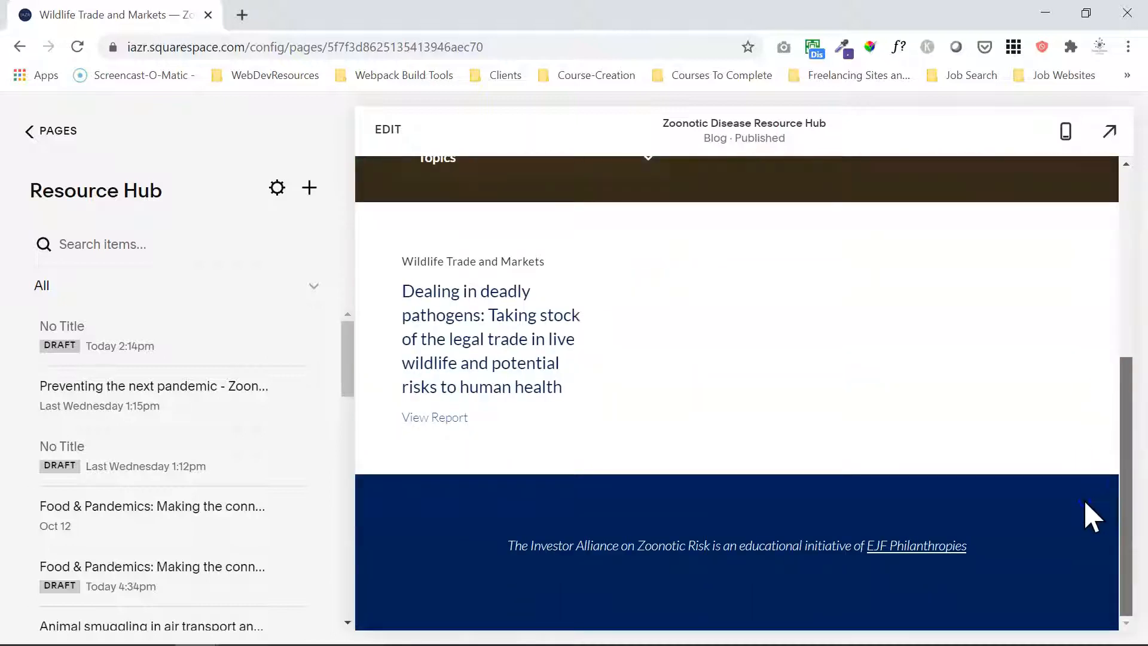
{"action": "left_click_drag", "start_coordinate": [1075, 516], "coordinate": [1074, 513]}
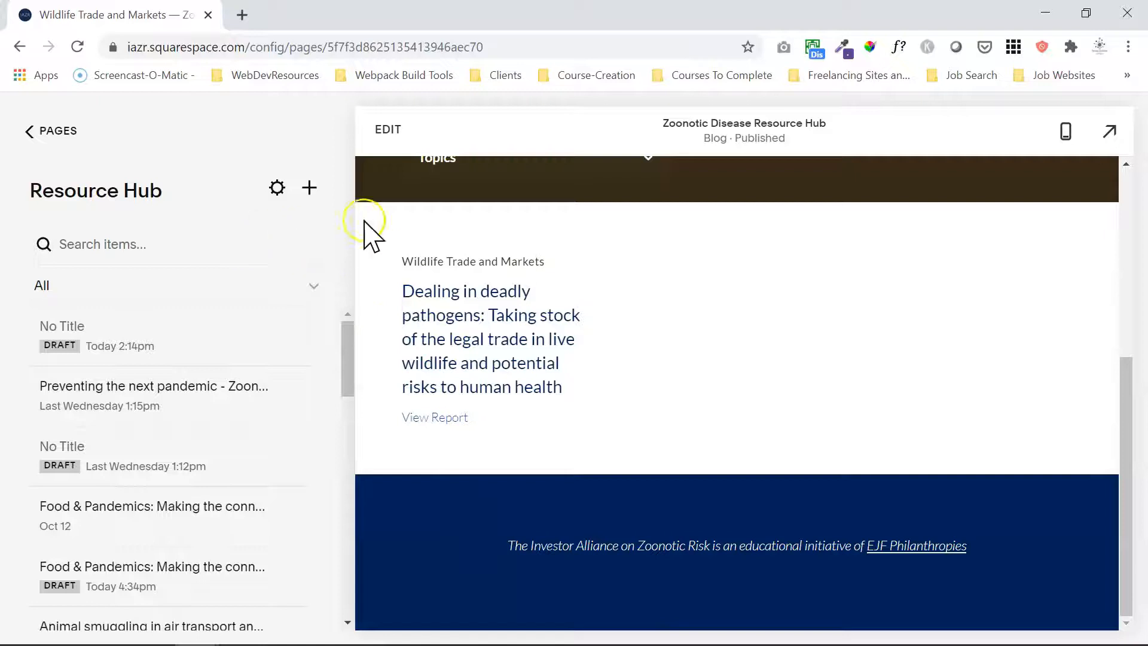
{"action": "left_click_drag", "start_coordinate": [1125, 390], "coordinate": [1122, 367]}
Insert a Search block into the Topics section, place it to the right of the archive block and narrow its column.
{"action": "left_click", "coordinate": [389, 133]}
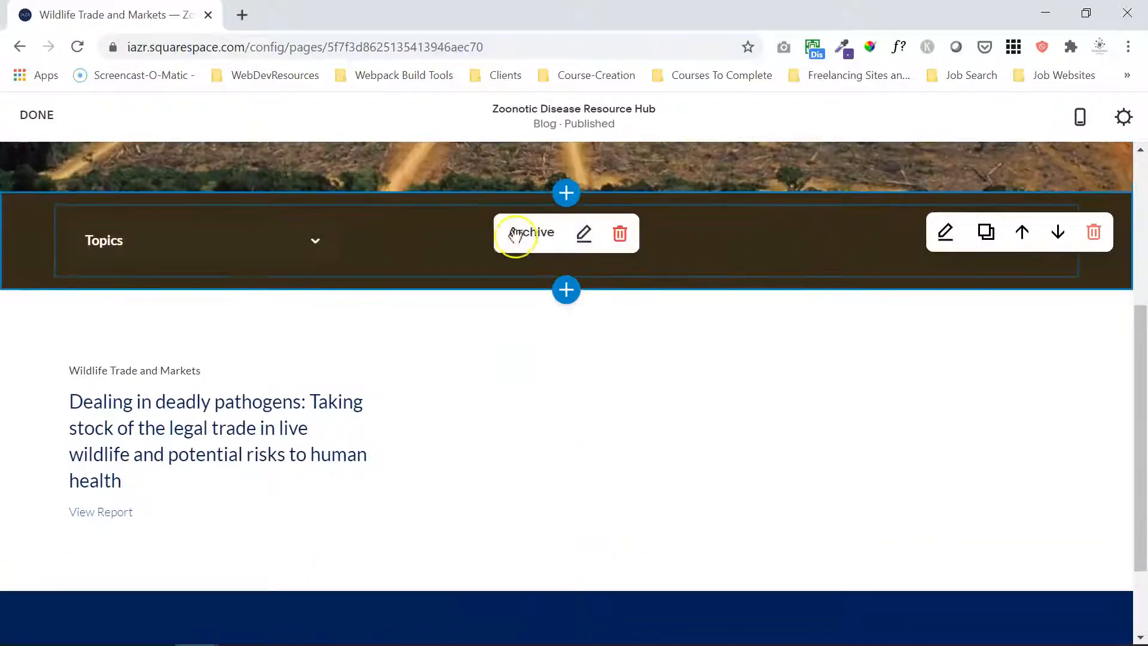
{"action": "left_click", "coordinate": [56, 206]}
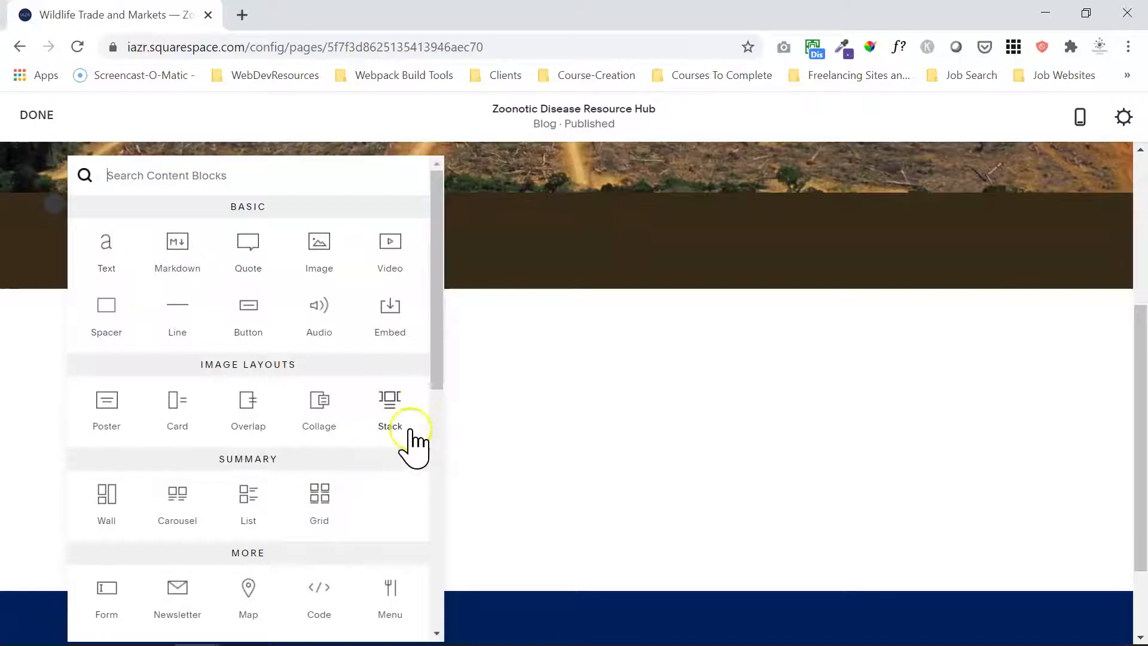
{"action": "left_click_drag", "start_coordinate": [438, 379], "coordinate": [438, 556]}
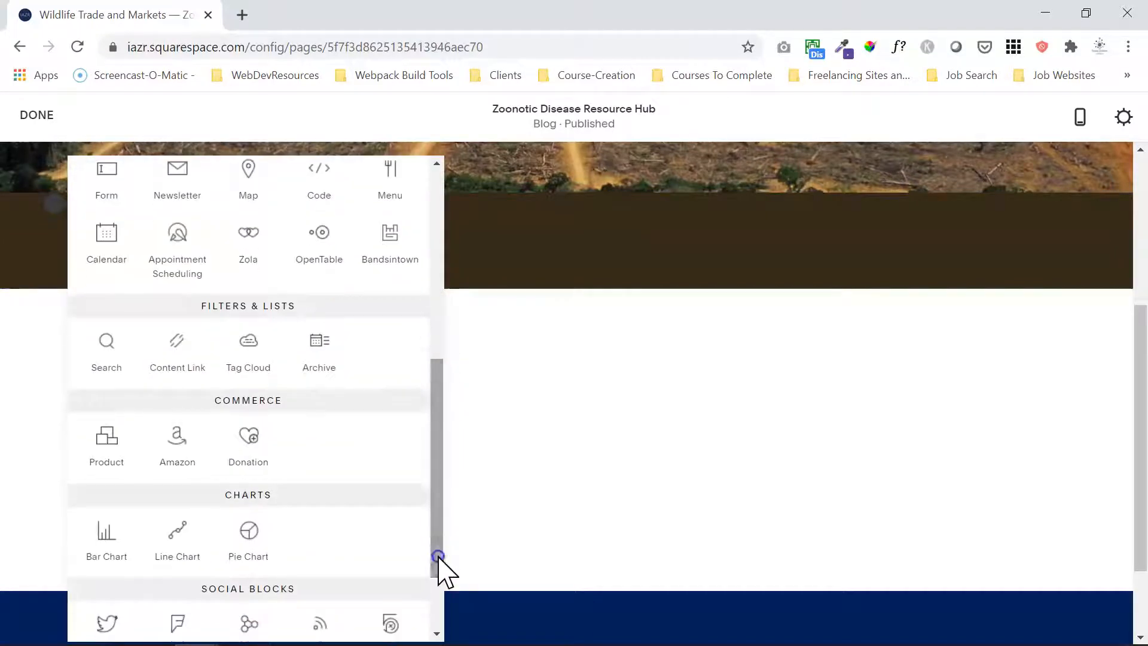
{"action": "left_click", "coordinate": [110, 352]}
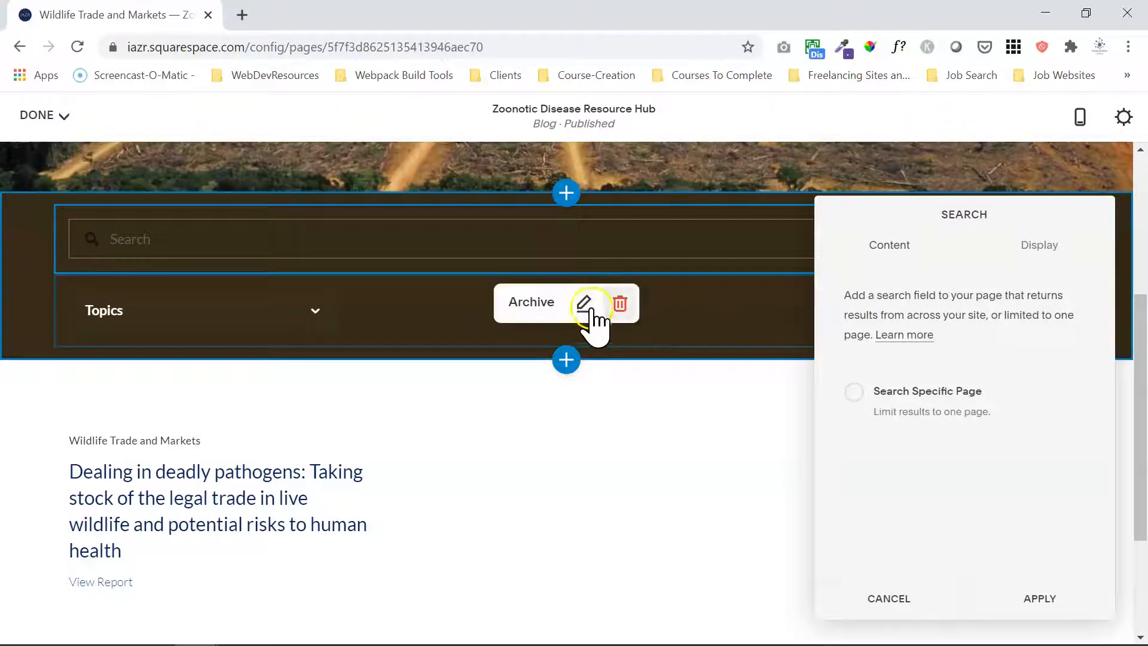
{"action": "left_click_drag", "start_coordinate": [589, 308], "coordinate": [72, 235]}
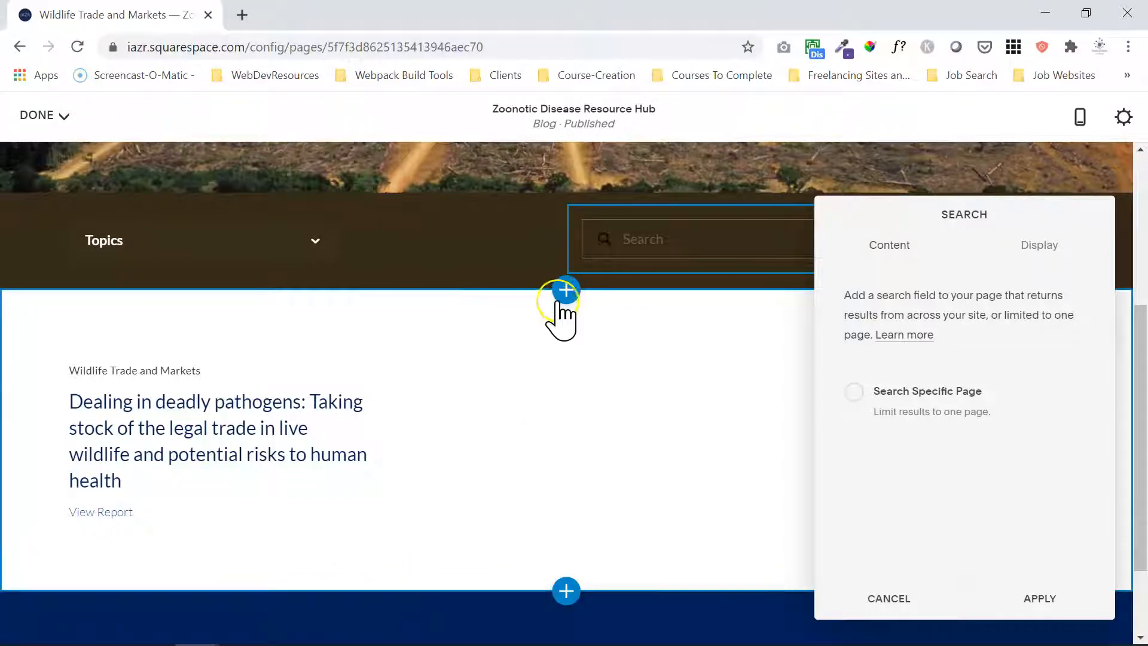
{"action": "left_click_drag", "start_coordinate": [566, 239], "coordinate": [725, 243]}
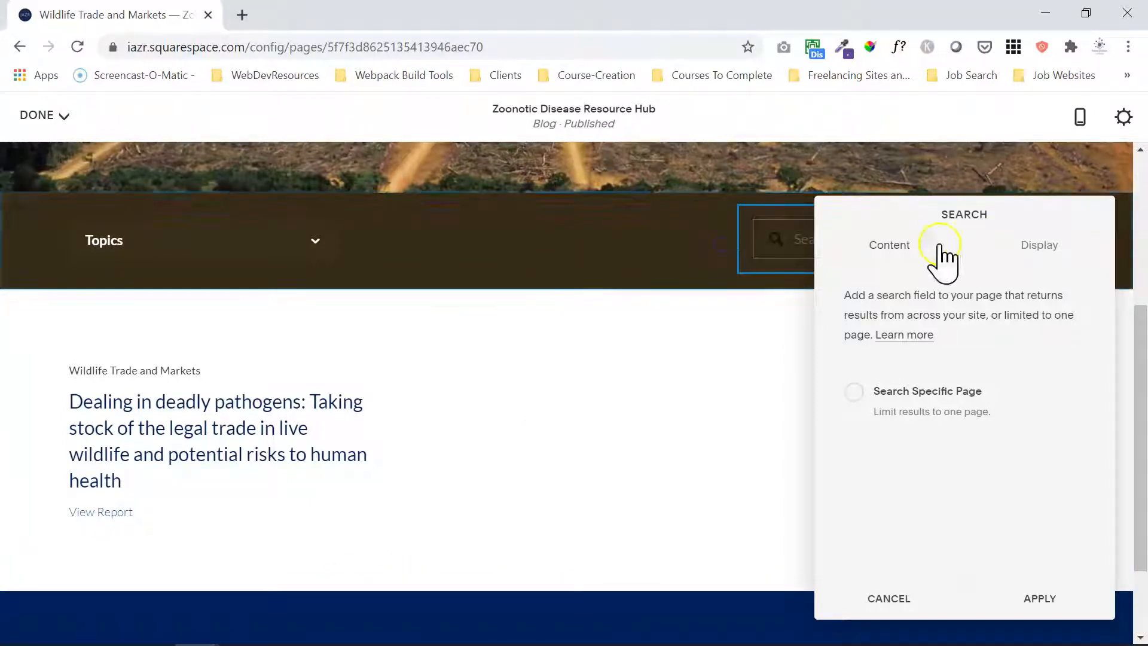
Set the search block's theme to Light with Quick Preview turned off, and save the page.
{"action": "left_click_drag", "start_coordinate": [958, 221], "coordinate": [424, 199]}
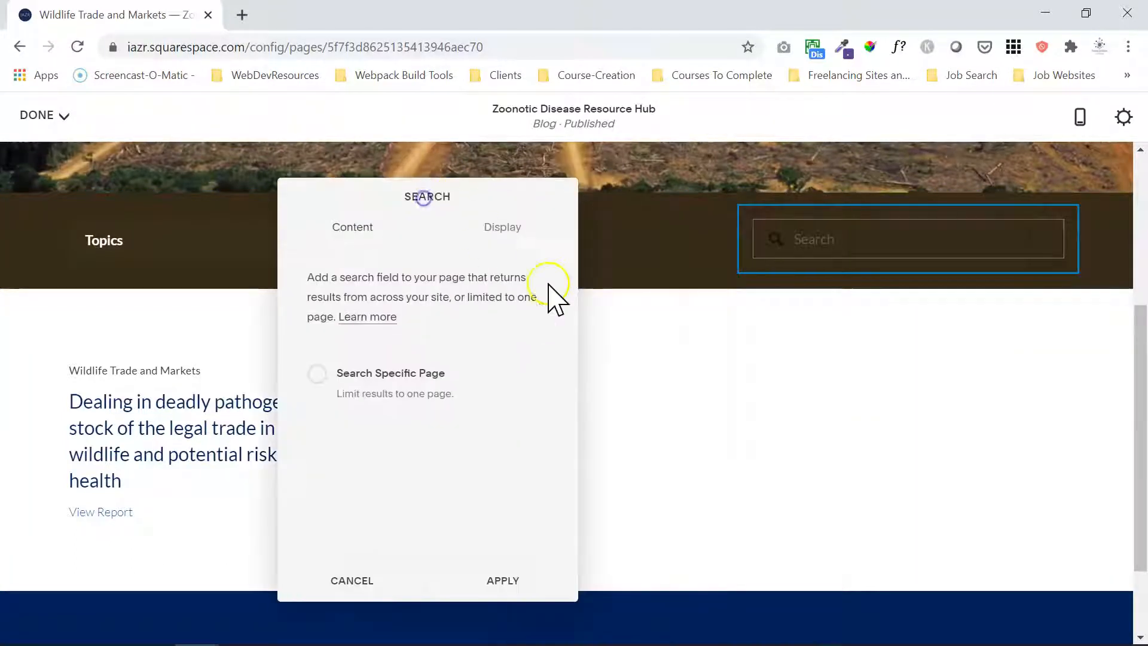
{"action": "left_click", "coordinate": [508, 230]}
{"action": "left_click", "coordinate": [450, 395]}
{"action": "left_click", "coordinate": [436, 446]}
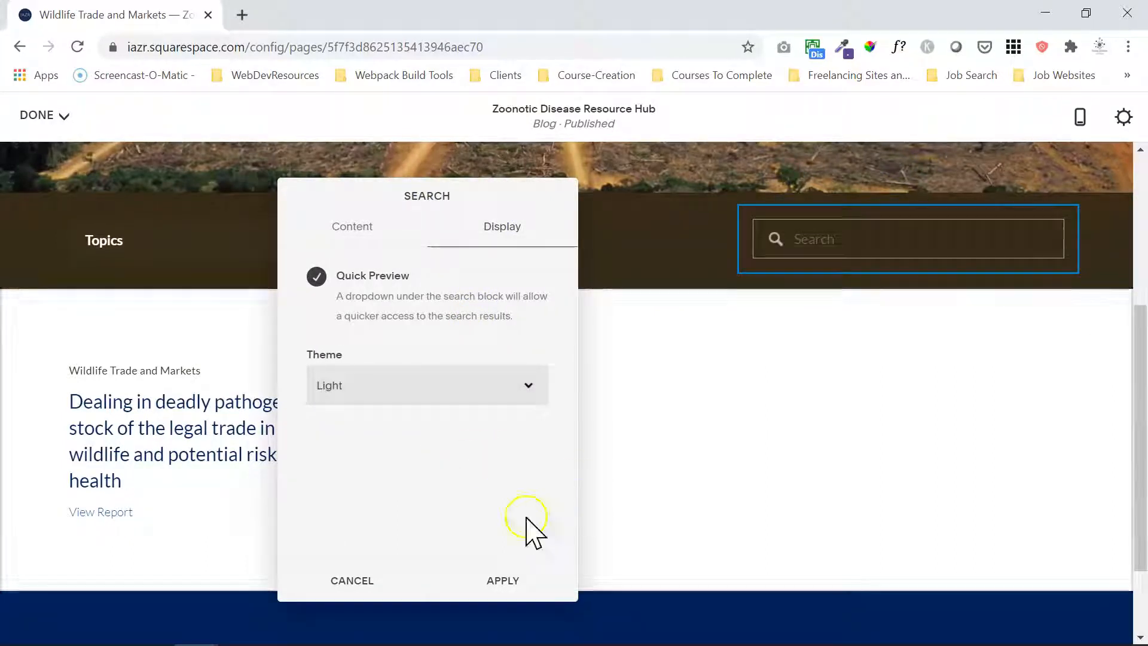
{"action": "left_click", "coordinate": [387, 274]}
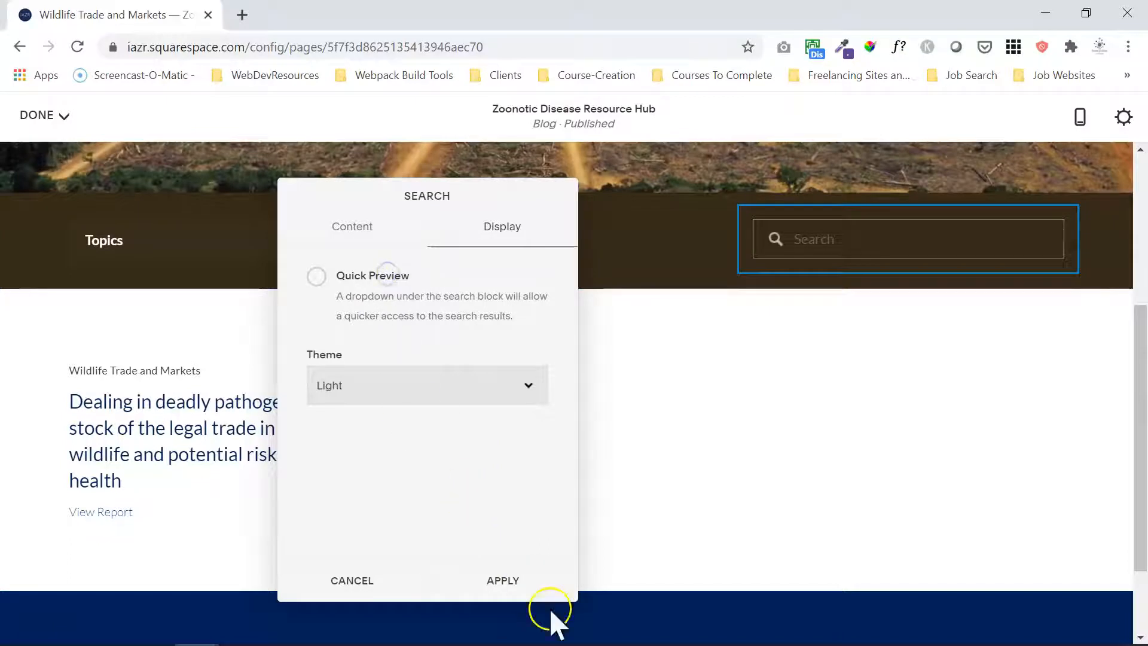
{"action": "left_click", "coordinate": [513, 581]}
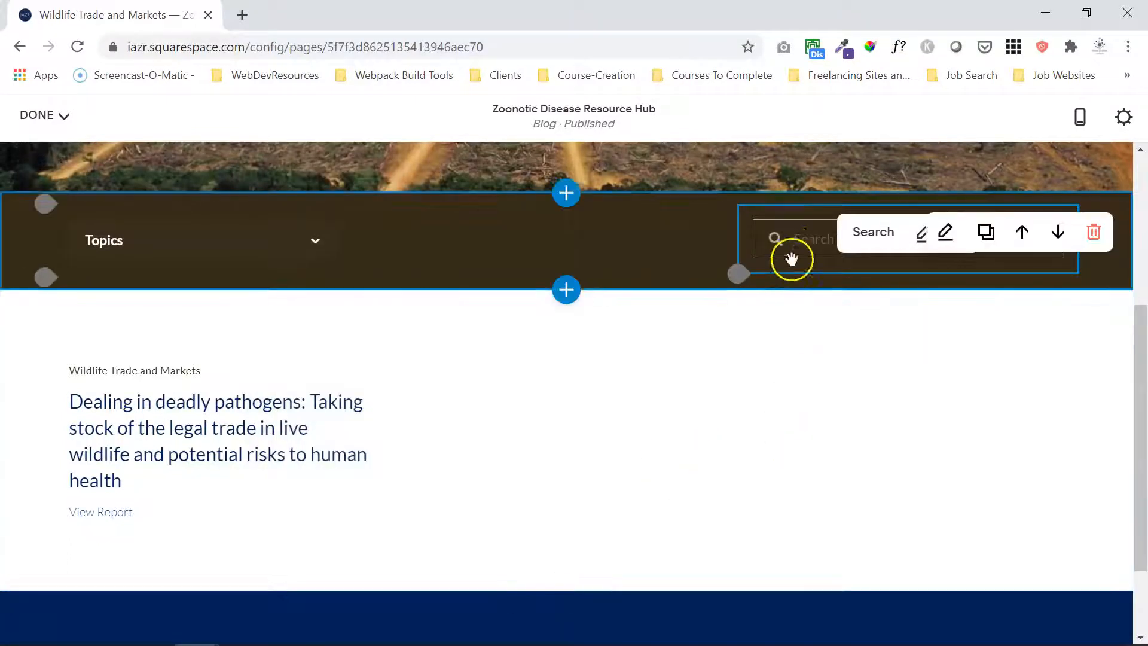
{"action": "left_click", "coordinate": [37, 115]}
{"action": "left_click", "coordinate": [37, 153]}
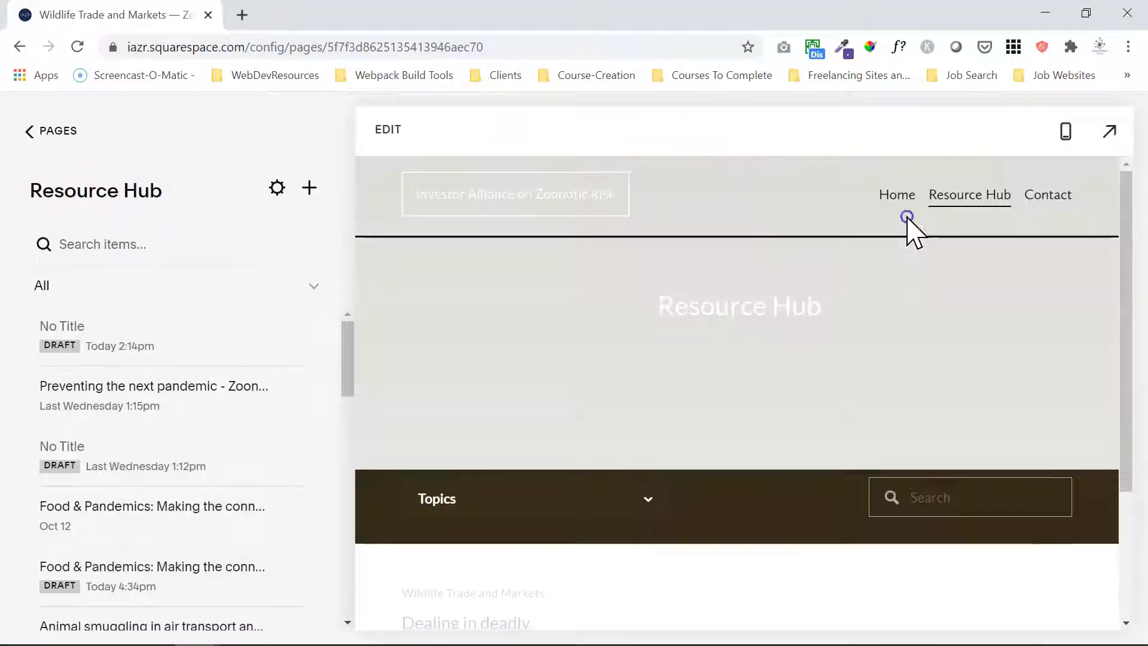
Search the site for "wildlife trade and markets" and find the "Dealing in deadly pathogens" post in the results.
{"action": "scroll", "coordinate": [1132, 368], "scroll_direction": "up", "scroll_amount": 1}
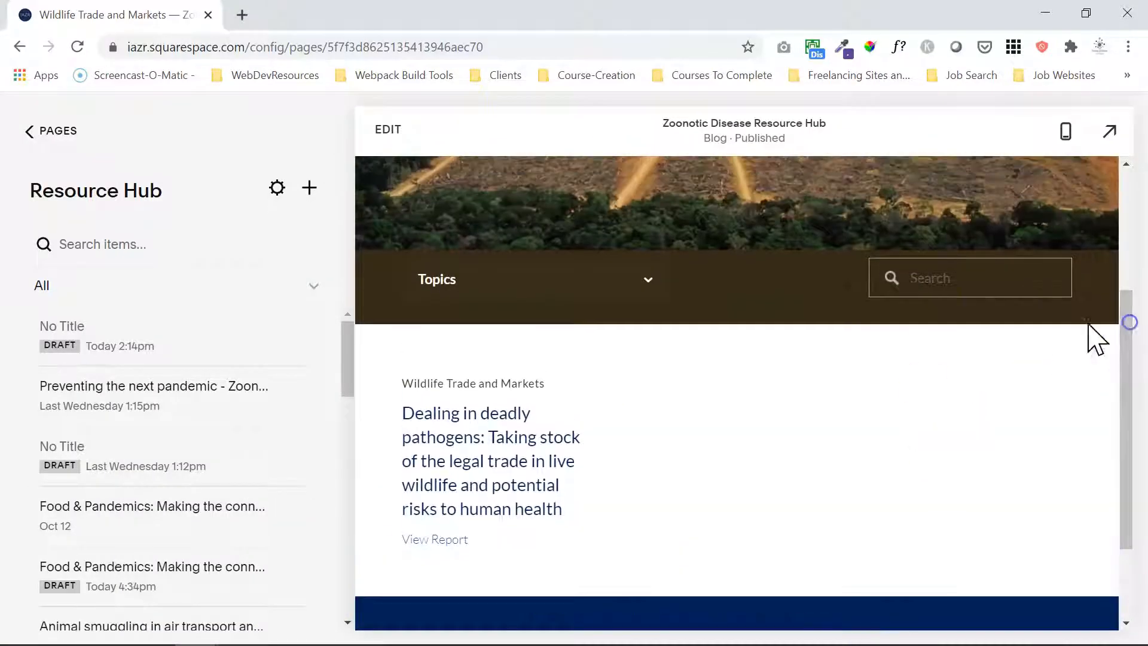
{"action": "left_click", "coordinate": [992, 286]}
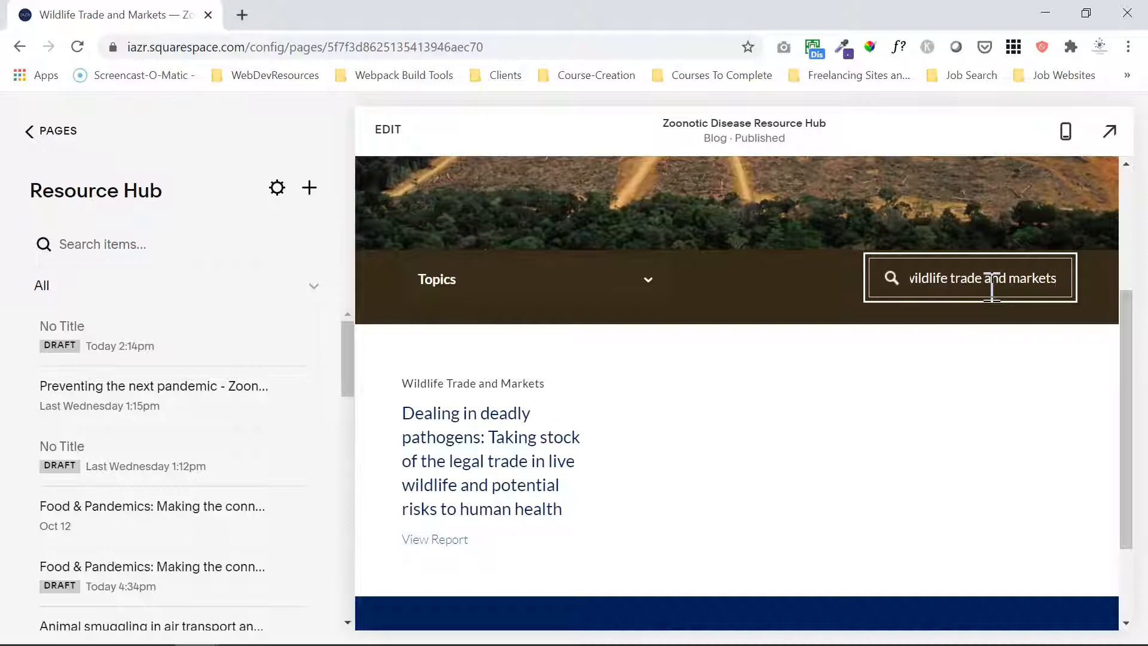
{"action": "key", "text": "Return"}
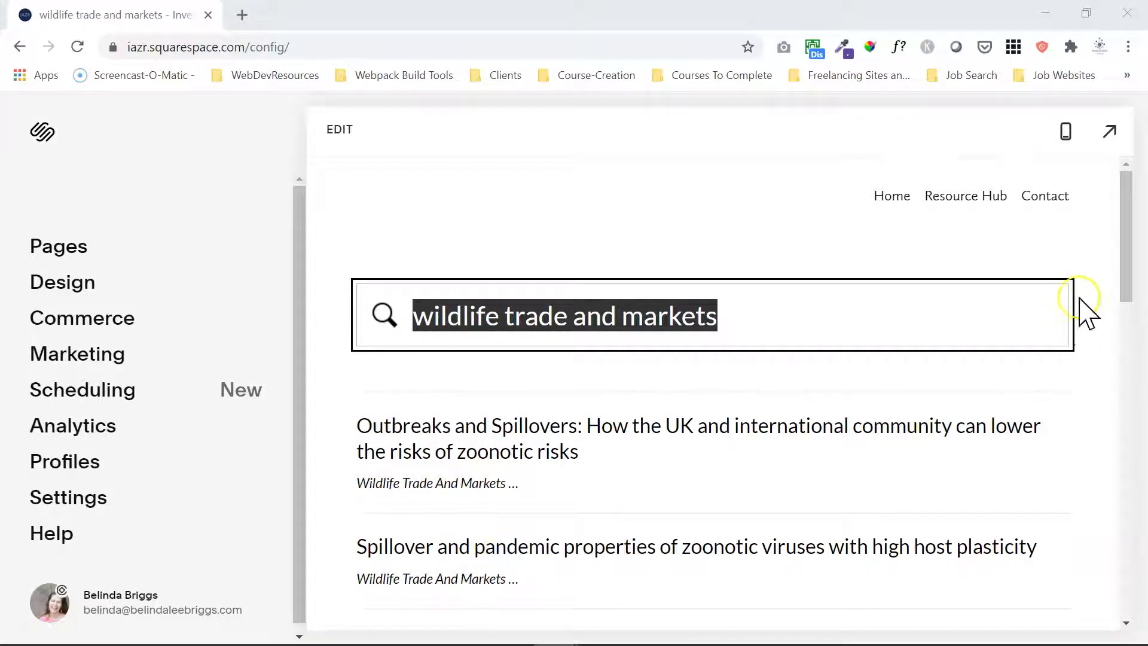
{"action": "left_click_drag", "start_coordinate": [1129, 256], "coordinate": [1130, 512]}
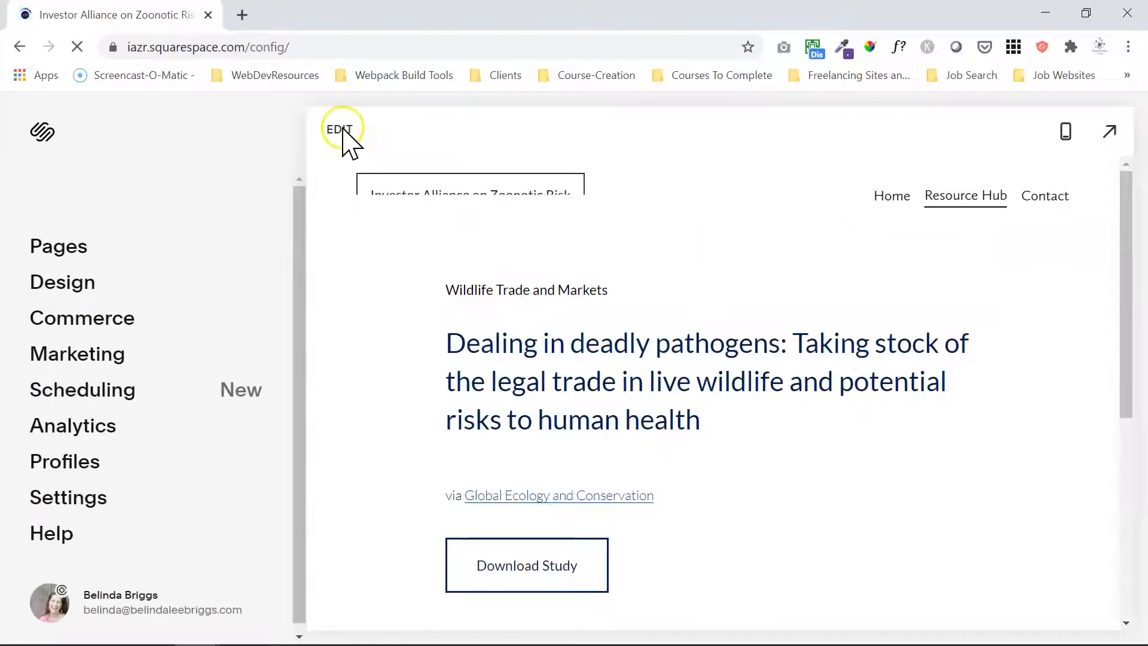
Try to replace the "Dealing in deadly pathogens" post's category with "Wildlife Trade And Markets" and save the post settings.
{"action": "left_click", "coordinate": [336, 130]}
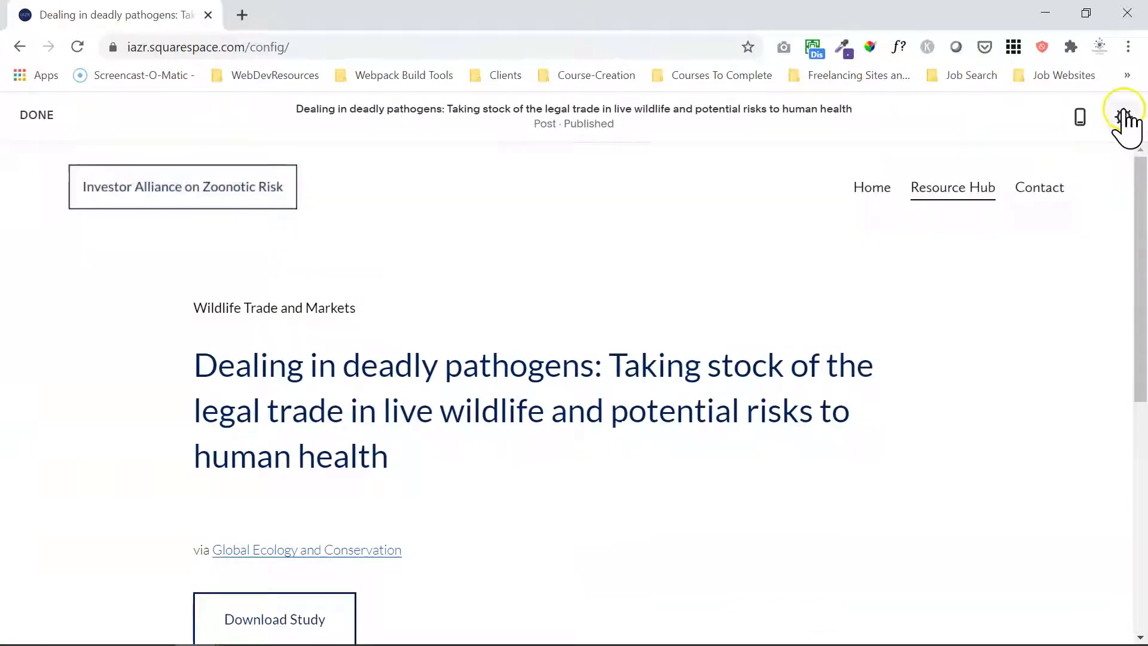
{"action": "left_click", "coordinate": [1125, 117]}
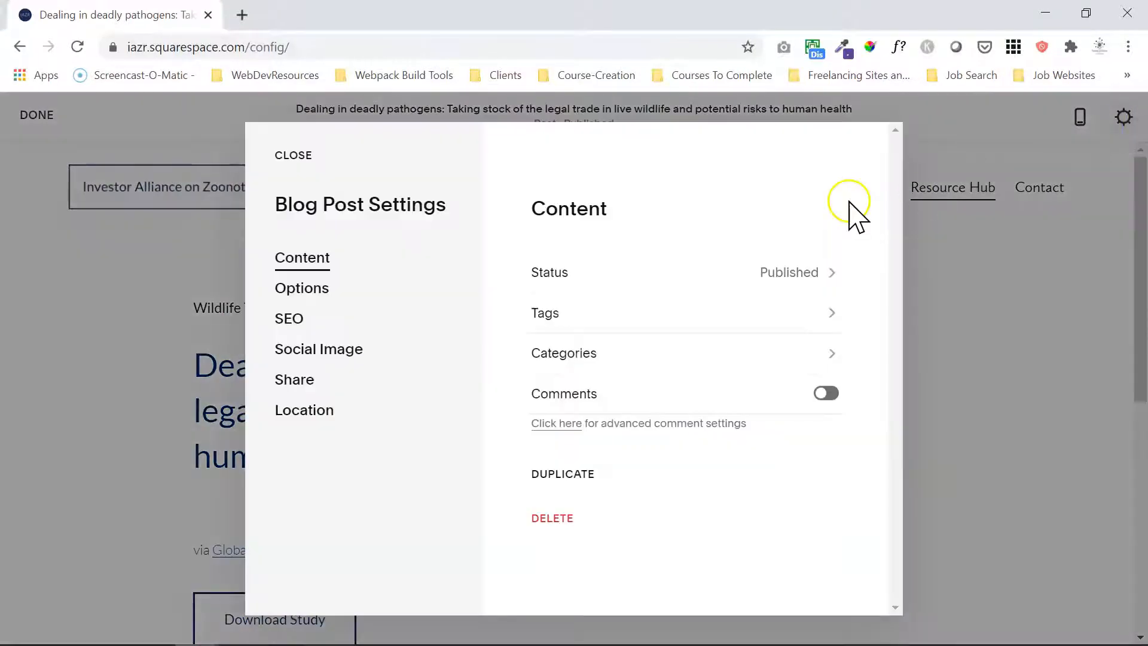
{"action": "left_click", "coordinate": [619, 352]}
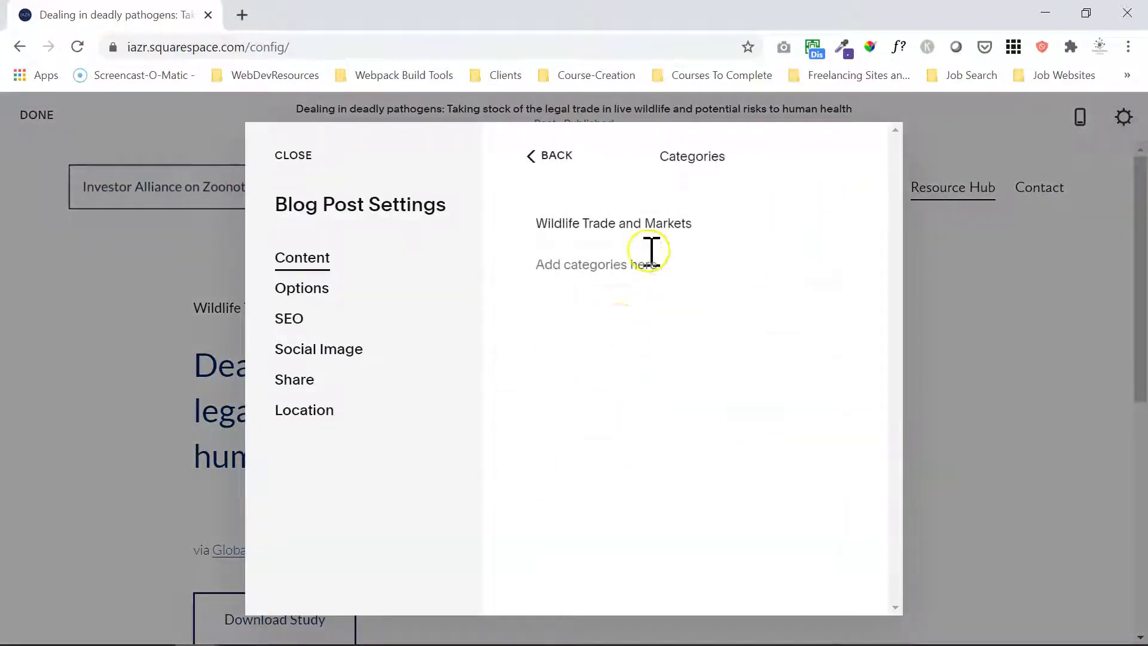
{"action": "type", "text": "Wildlife Trade And Markets"}
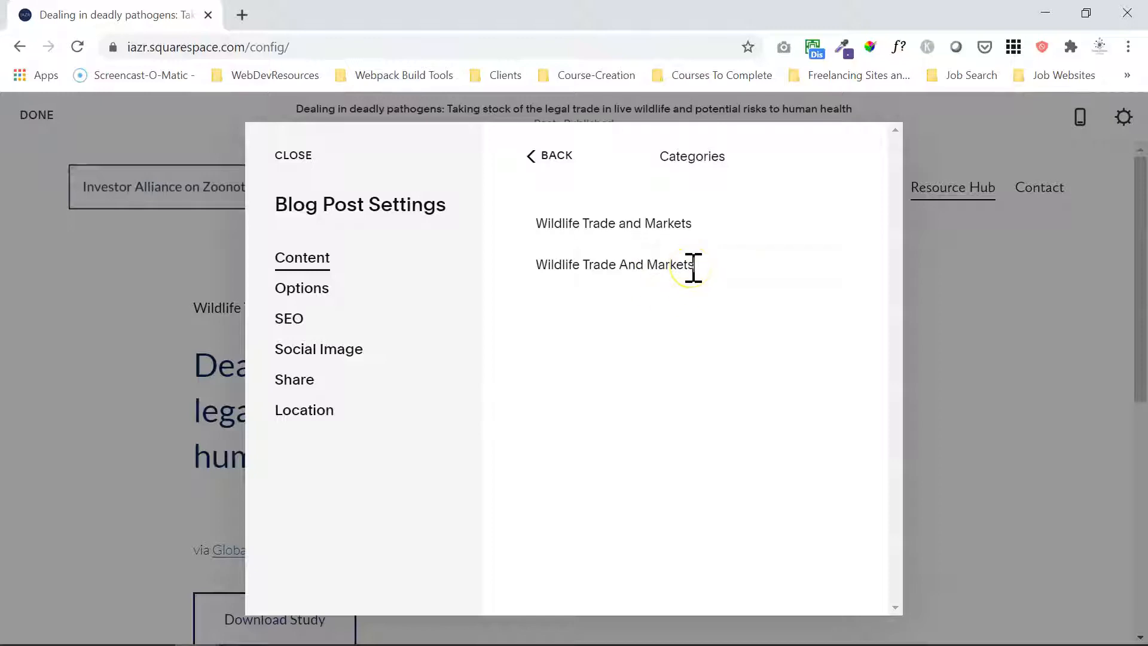
{"action": "left_click", "coordinate": [642, 226]}
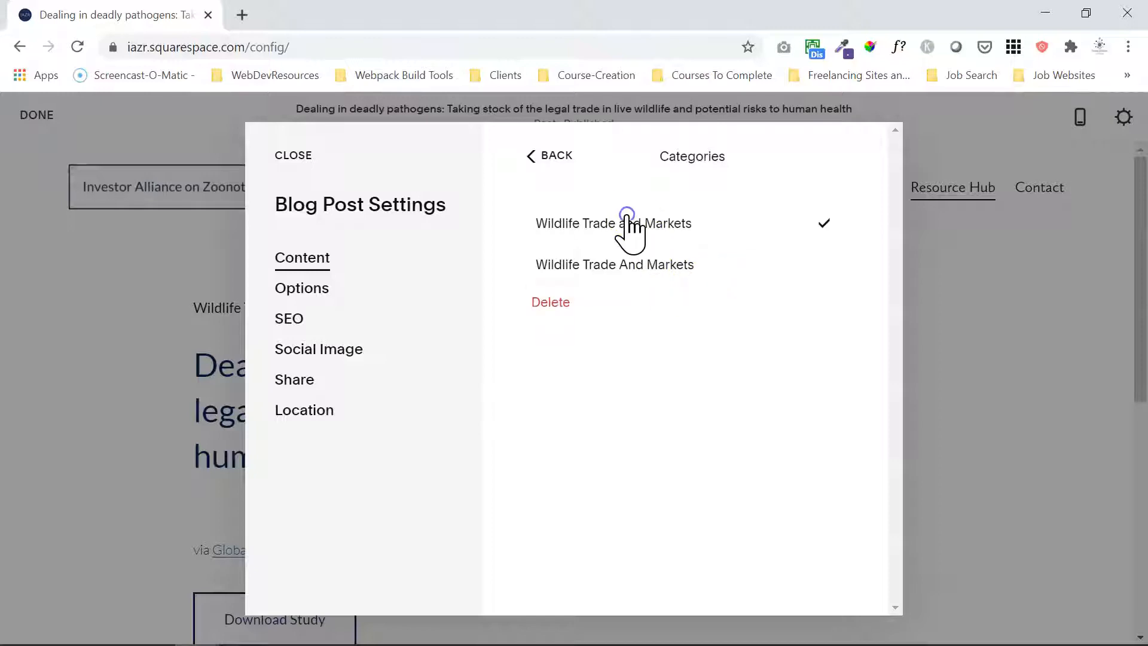
{"action": "left_click", "coordinate": [549, 304]}
{"action": "left_click", "coordinate": [606, 192]}
{"action": "left_click", "coordinate": [610, 286]}
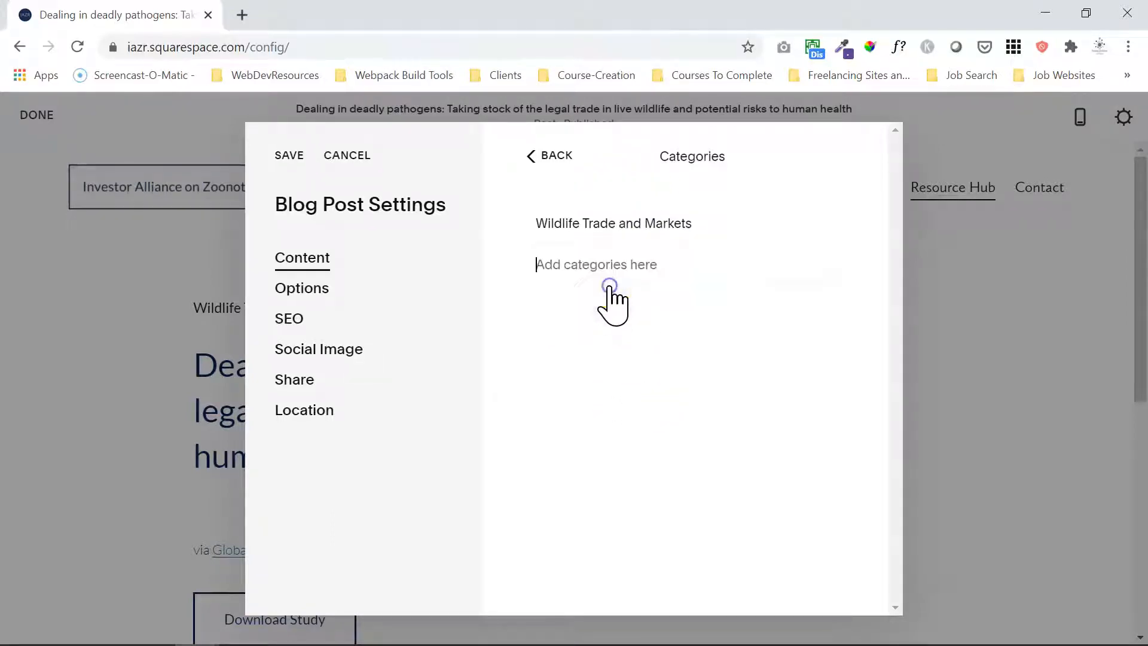
{"action": "left_click", "coordinate": [291, 154]}
{"action": "left_click", "coordinate": [35, 117]}
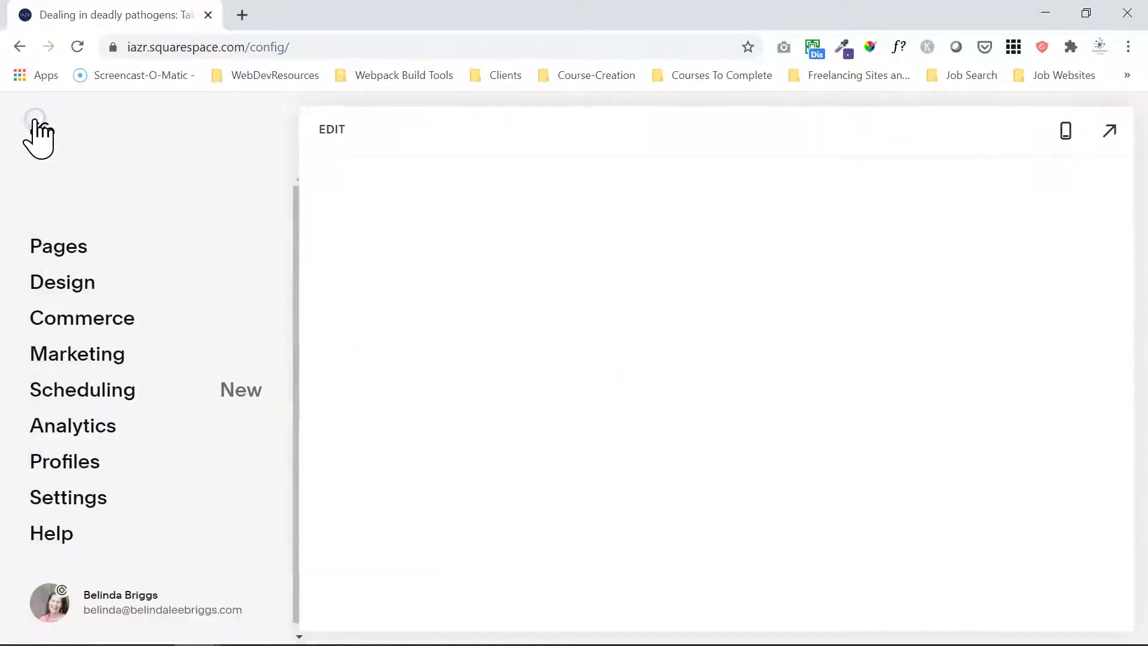
Rename the "Wildlife Trade and Markets" category to "Wildlife Trade And Markets" in the Resource Hub's blog settings.
{"action": "left_click", "coordinate": [90, 249]}
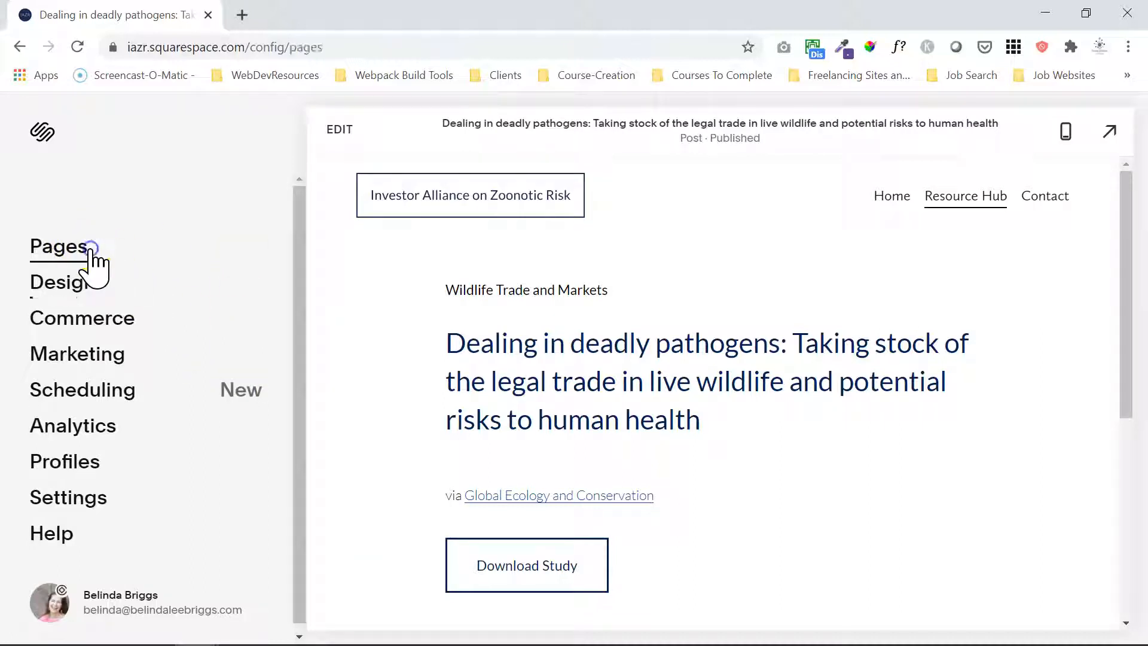
{"action": "left_click", "coordinate": [237, 269]}
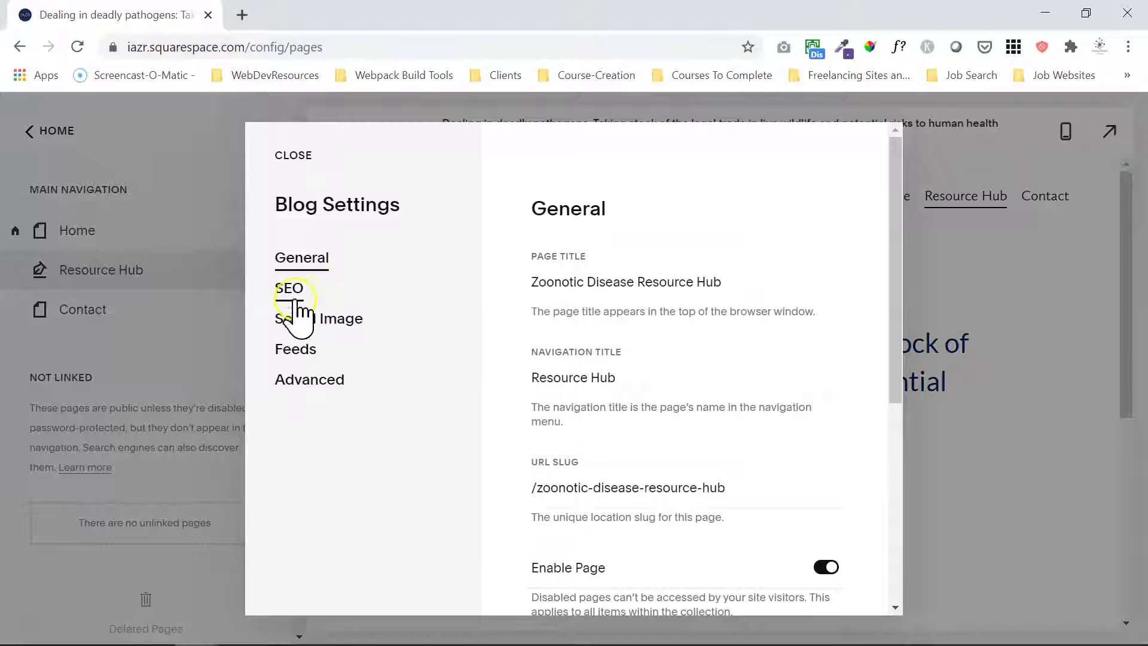
{"action": "left_click", "coordinate": [311, 383]}
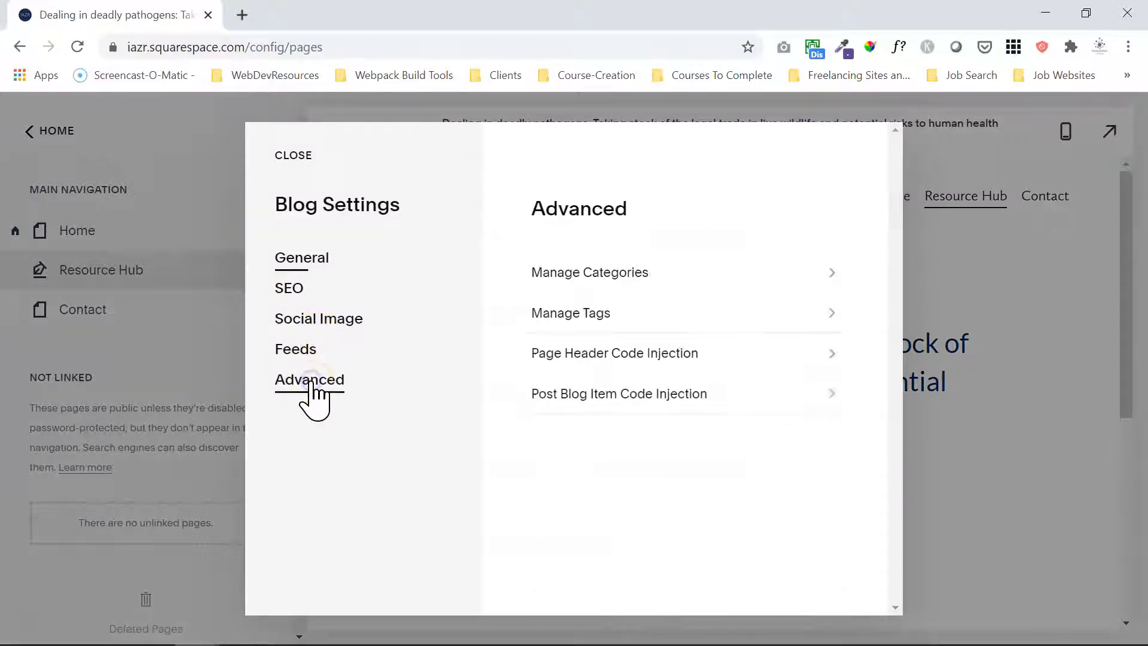
{"action": "left_click", "coordinate": [605, 271]}
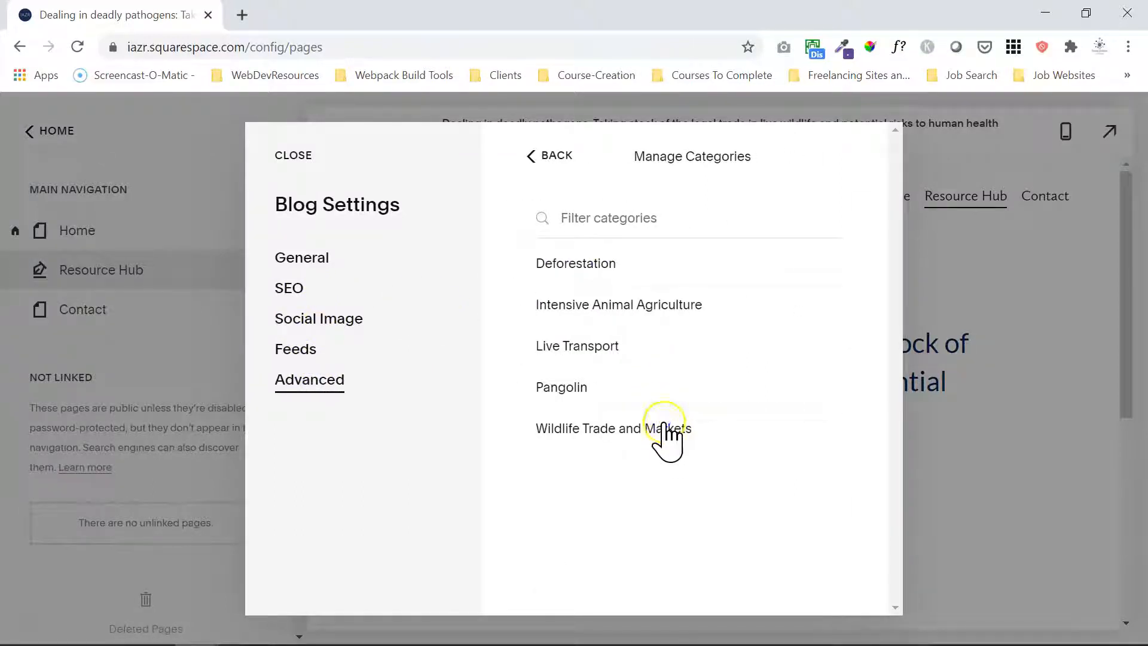
{"action": "left_click", "coordinate": [541, 473]}
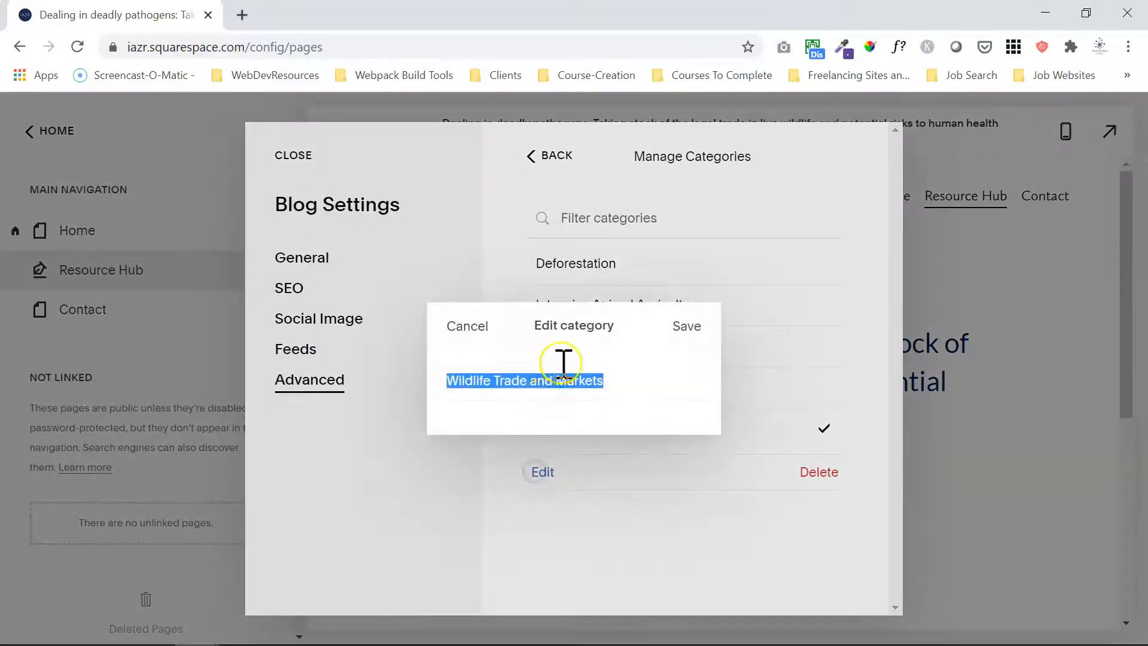
{"action": "left_click", "coordinate": [534, 379]}
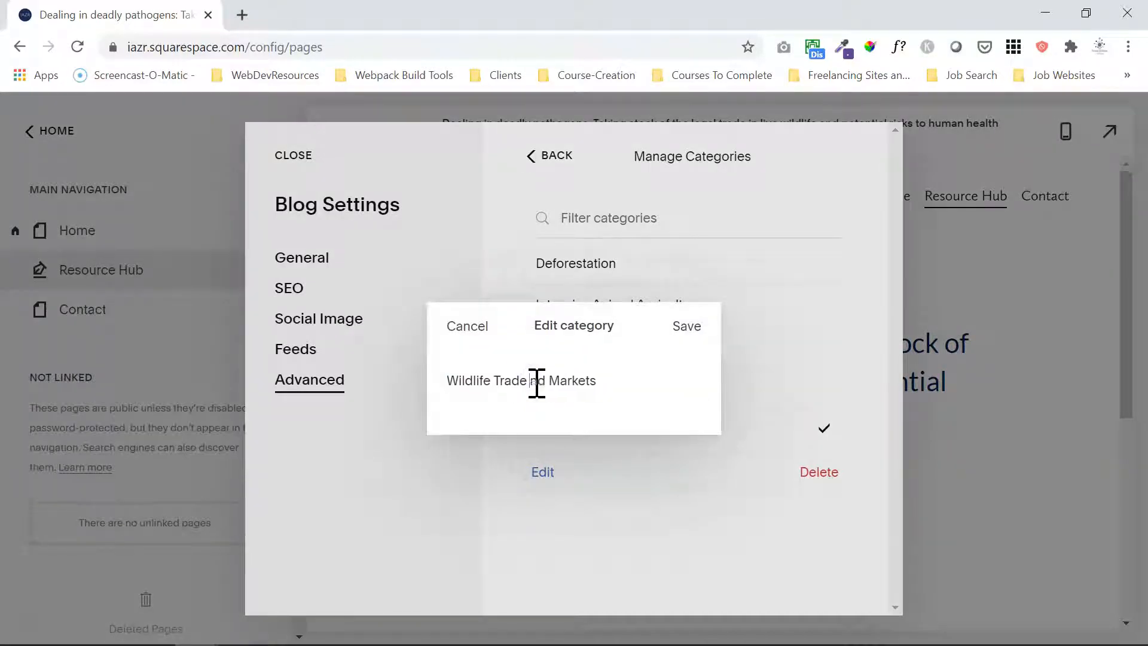
{"action": "left_click", "coordinate": [681, 320]}
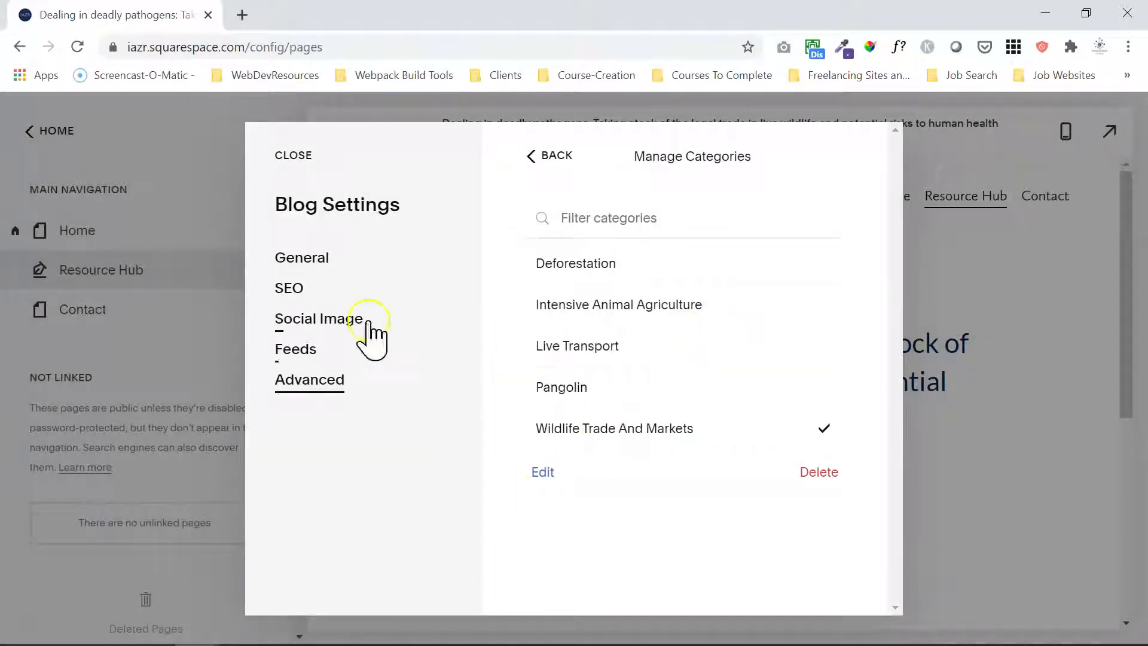
{"action": "left_click", "coordinate": [290, 155]}
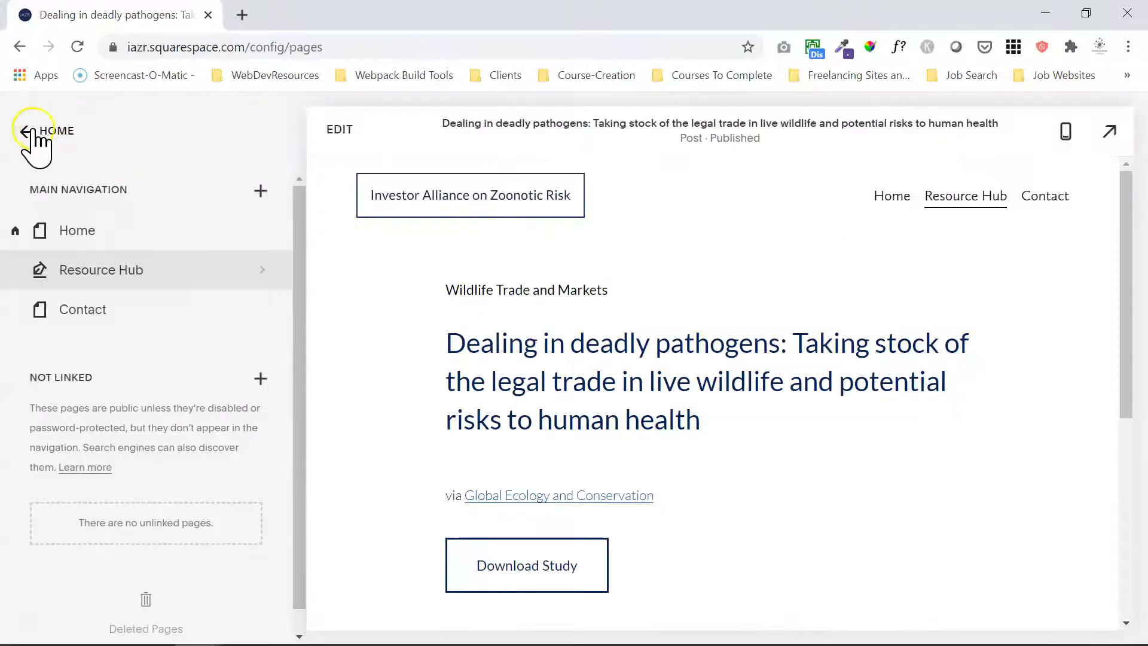
Display the Resource Hub page and check its expanded Topics list for duplicate entries.
{"action": "left_click", "coordinate": [81, 270]}
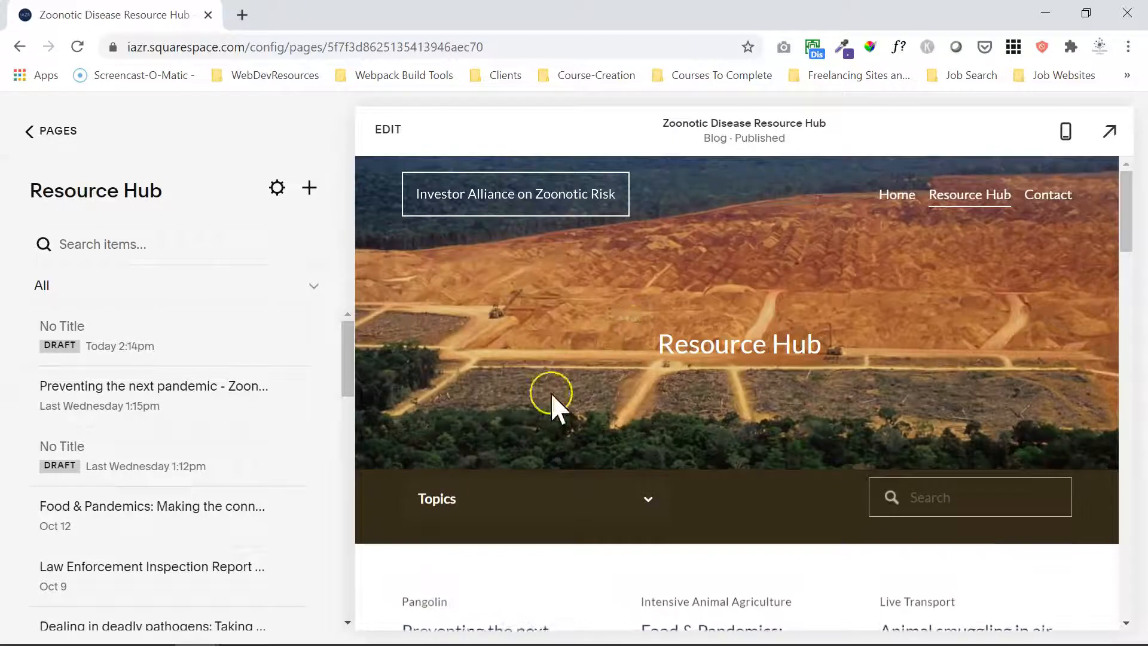
{"action": "left_click", "coordinate": [511, 503]}
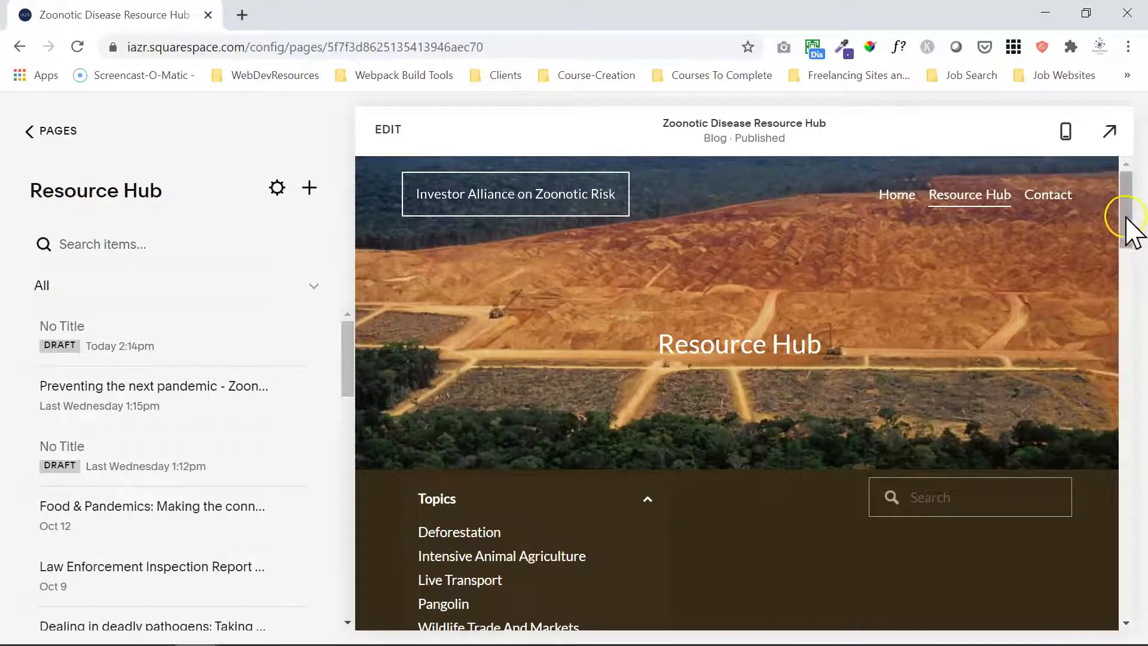
{"action": "left_click_drag", "start_coordinate": [1126, 221], "coordinate": [1128, 257]}
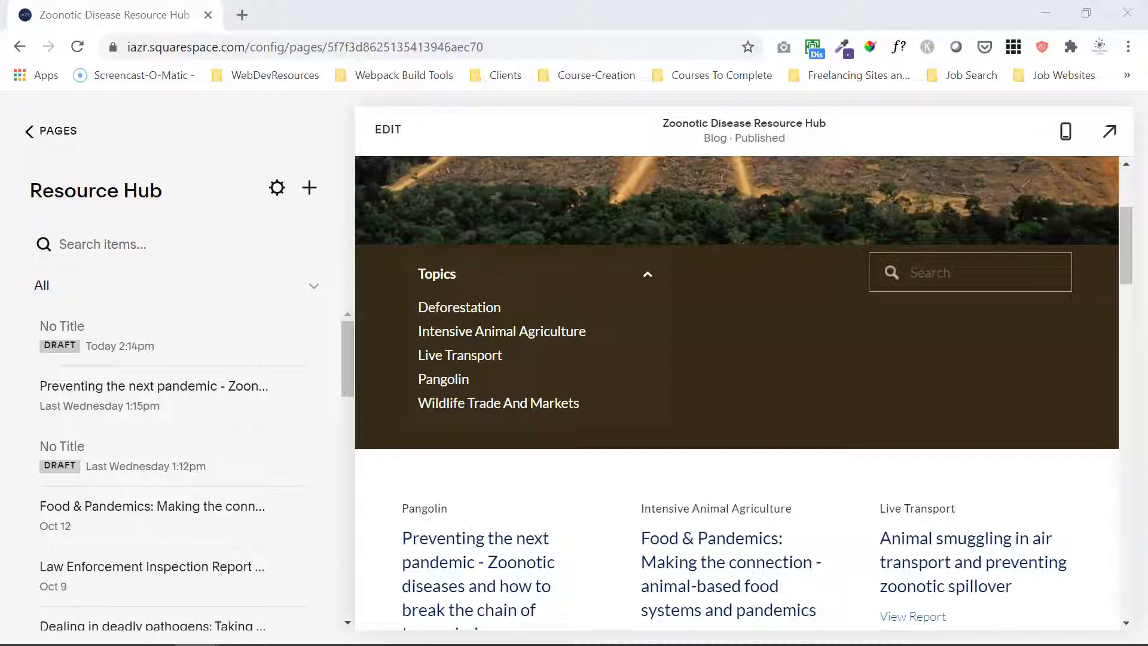
Duplicate the "Food & Pandemics: Making the connection" post and open the copy for editing.
{"action": "left_click", "coordinate": [199, 502]}
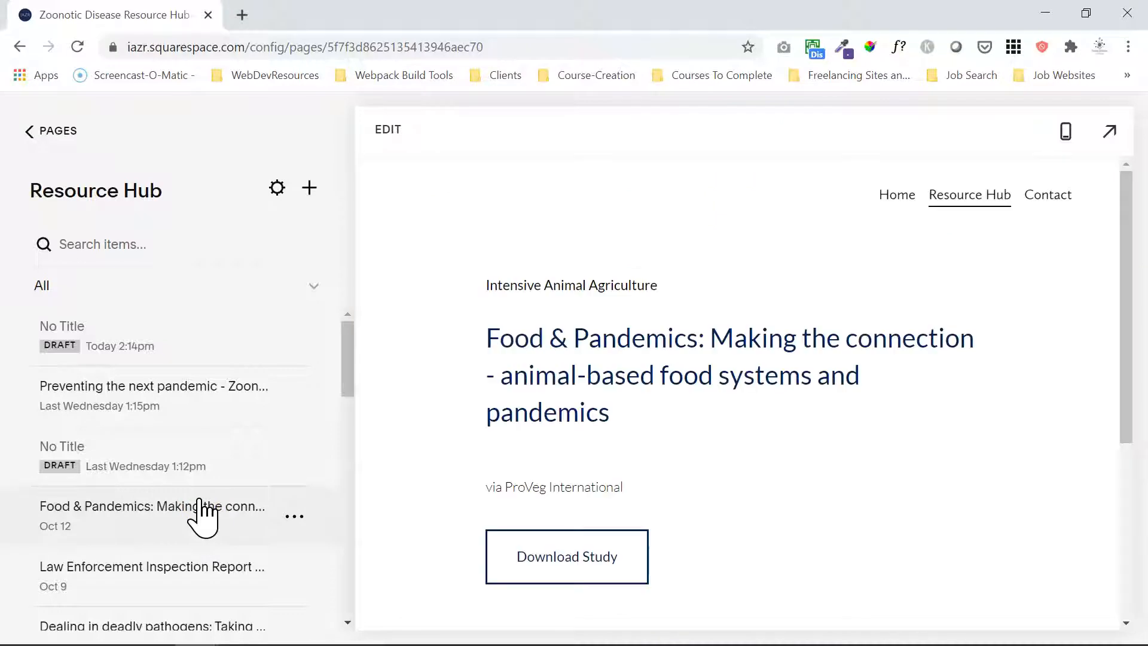
{"action": "left_click", "coordinate": [419, 166]}
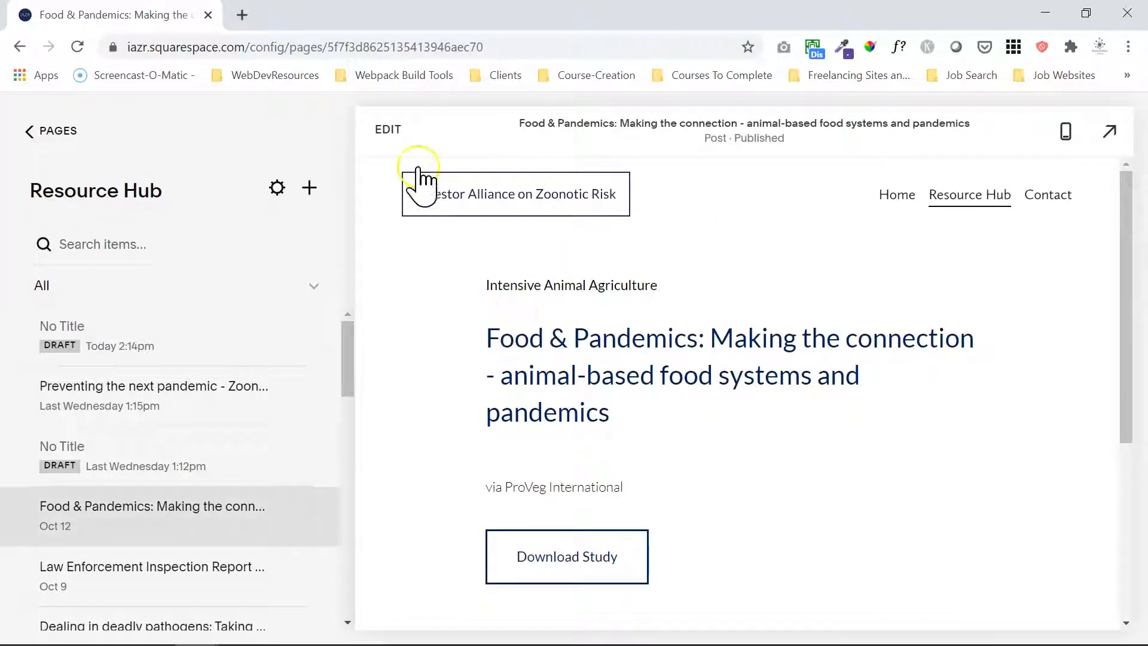
{"action": "left_click", "coordinate": [386, 130]}
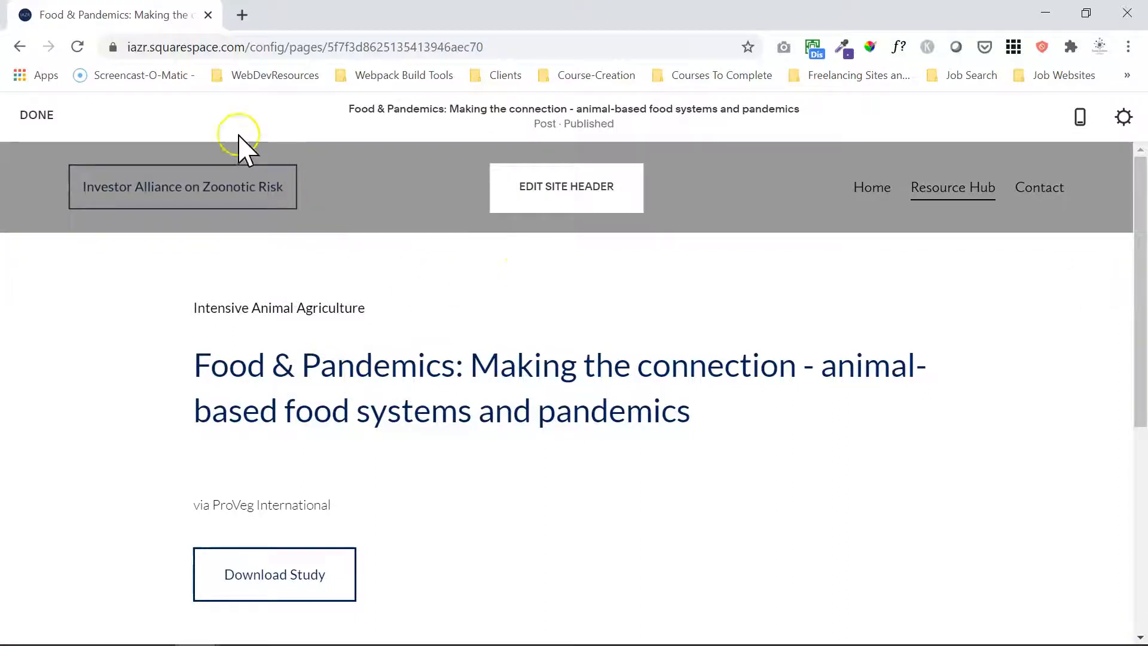
{"action": "left_click", "coordinate": [37, 116]}
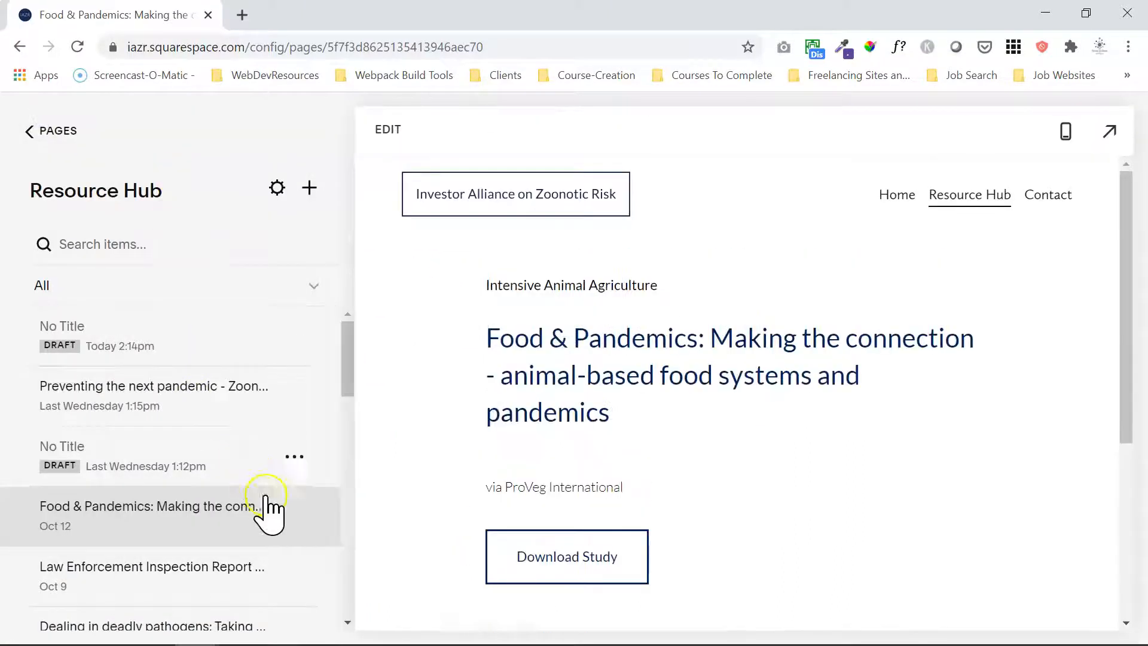
{"action": "left_click", "coordinate": [293, 518]}
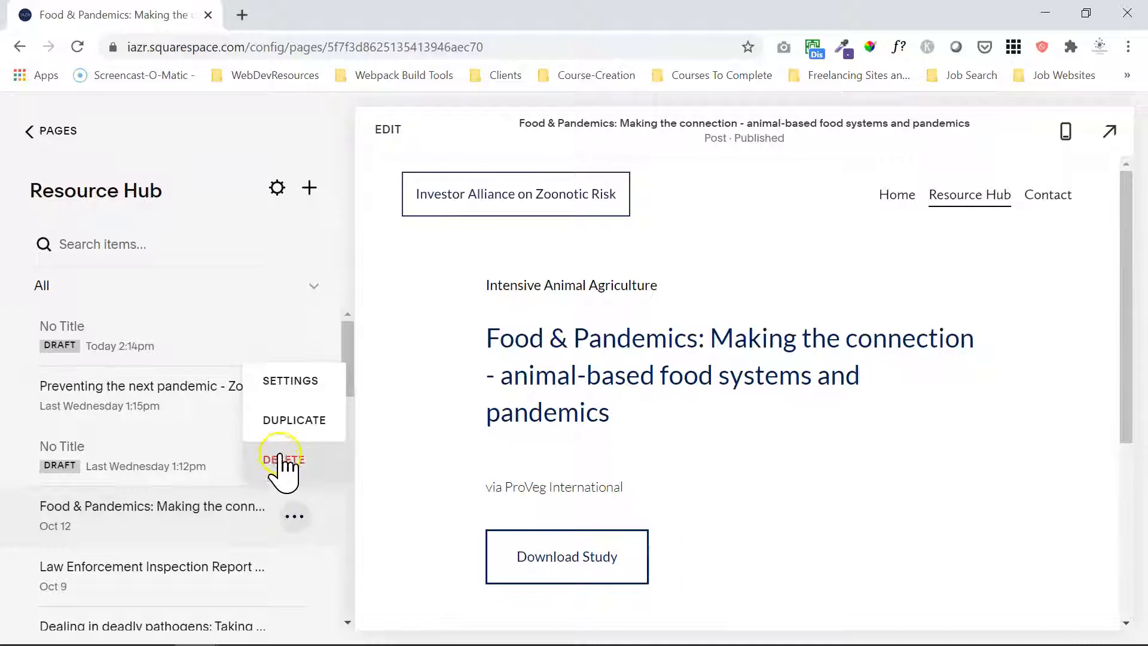
{"action": "left_click", "coordinate": [290, 420]}
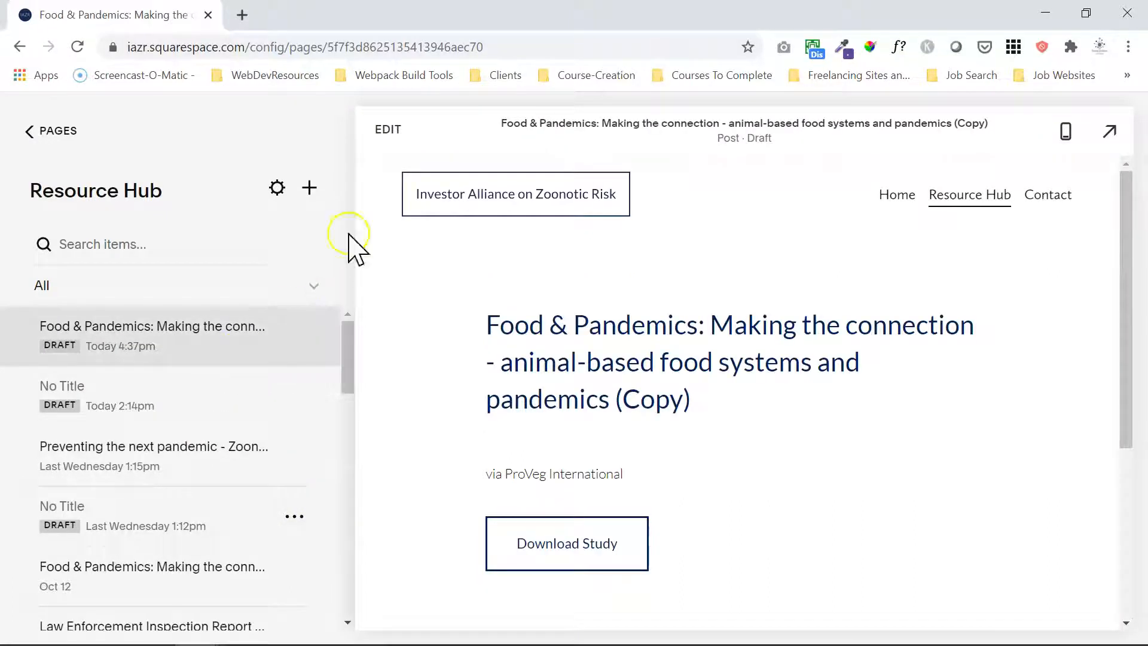
{"action": "left_click", "coordinate": [389, 130]}
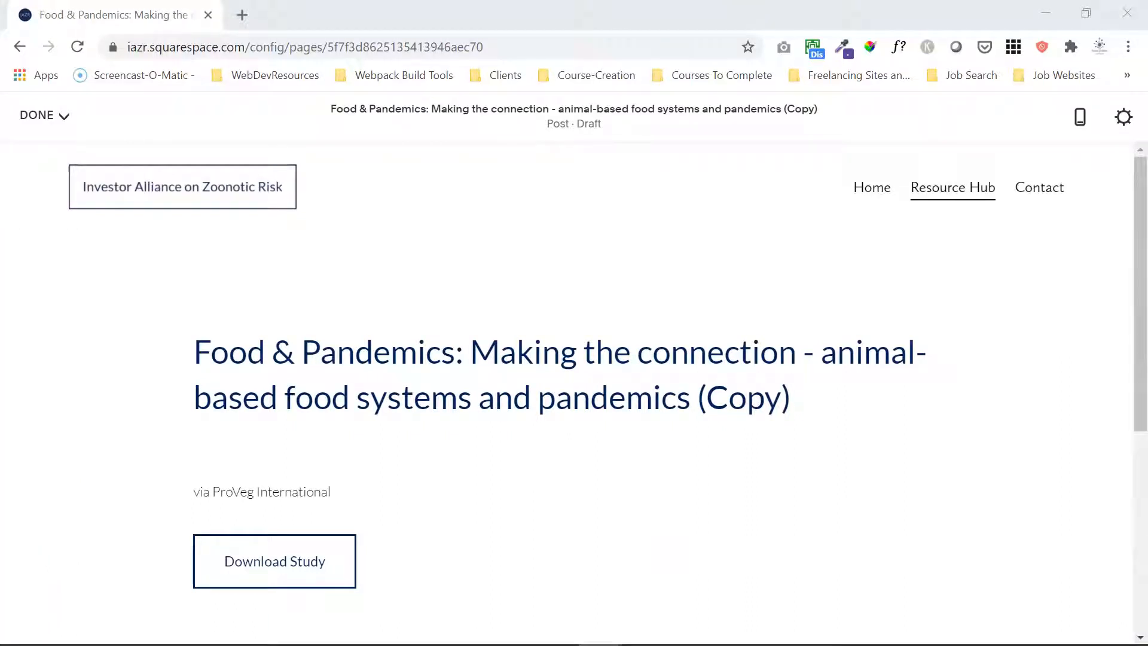
Bring up the "Tipping the Scales" PDF in Adobe Acrobat, maximize it and copy the subtitle from its cover.
{"action": "left_click_drag", "start_coordinate": [0, 110], "coordinate": [438, 125]}
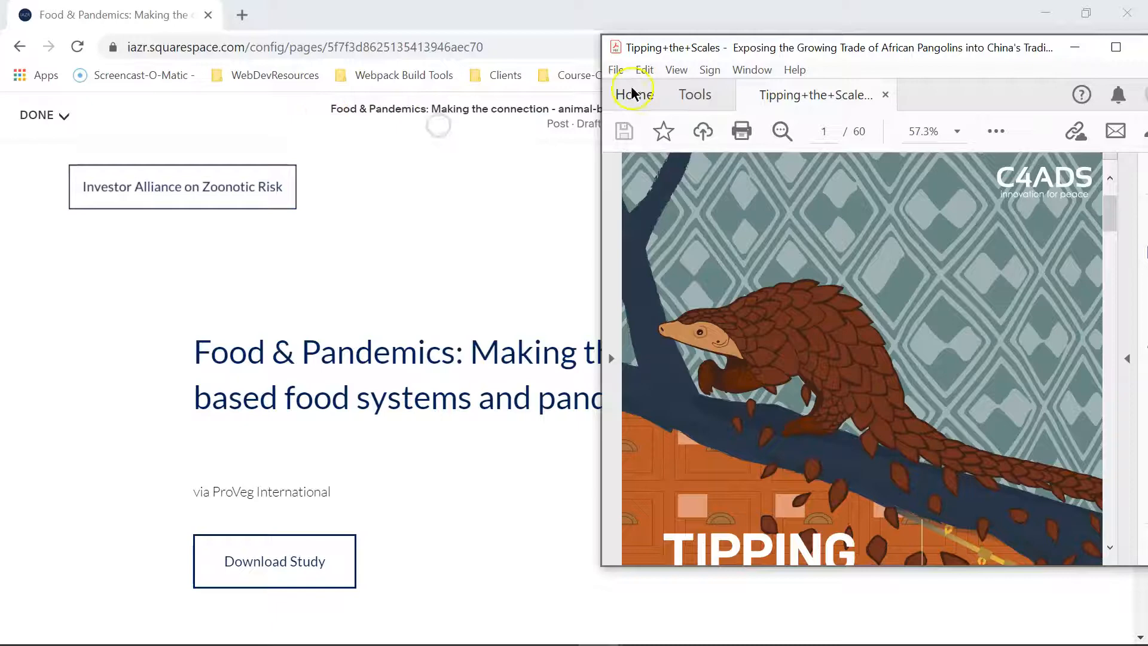
{"action": "double_click", "coordinate": [784, 49]}
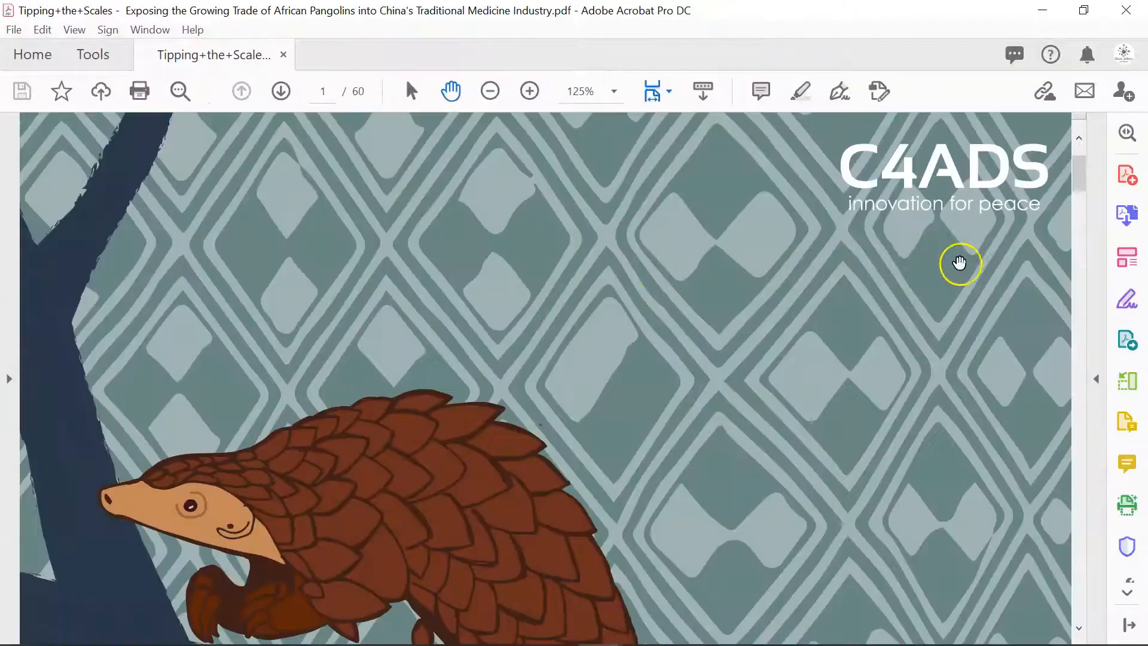
{"action": "mouse_move", "coordinate": [1080, 174]}
{"action": "left_mouse_down"}
{"action": "mouse_move", "coordinate": [1072, 280]}
{"action": "mouse_move", "coordinate": [1079, 182]}
{"action": "mouse_move", "coordinate": [1081, 192]}
{"action": "left_mouse_up"}
{"action": "scroll", "coordinate": [640, 289], "scroll_direction": "down", "scroll_amount": 2}
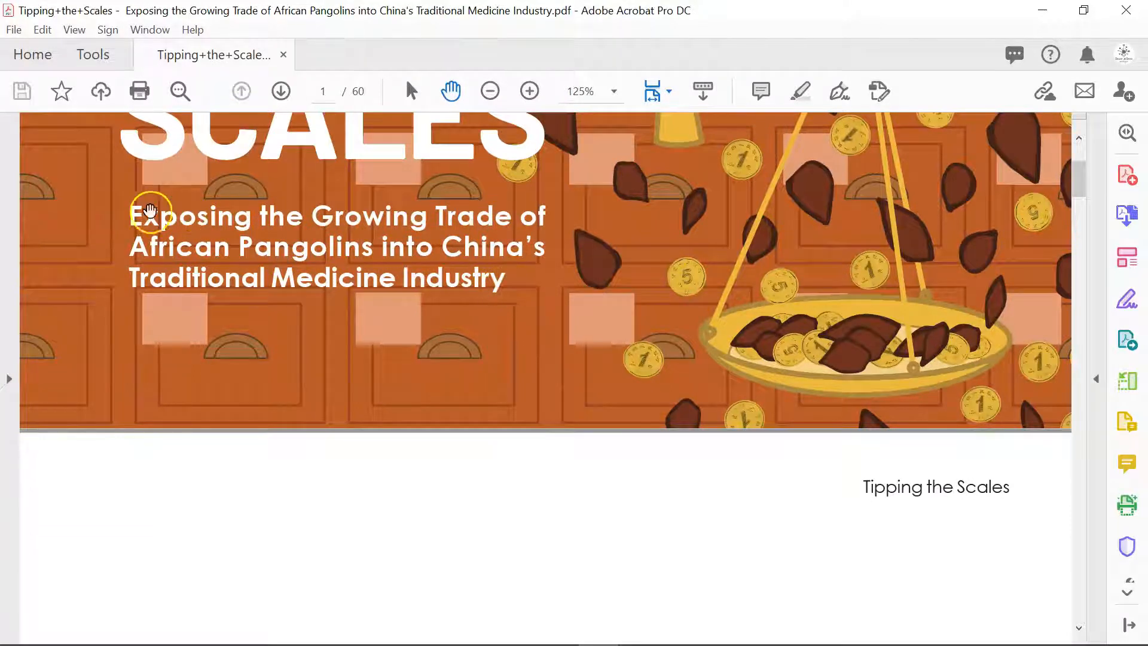
{"action": "left_click_drag", "start_coordinate": [126, 213], "coordinate": [509, 278]}
{"action": "key", "text": "ctrl+c"}
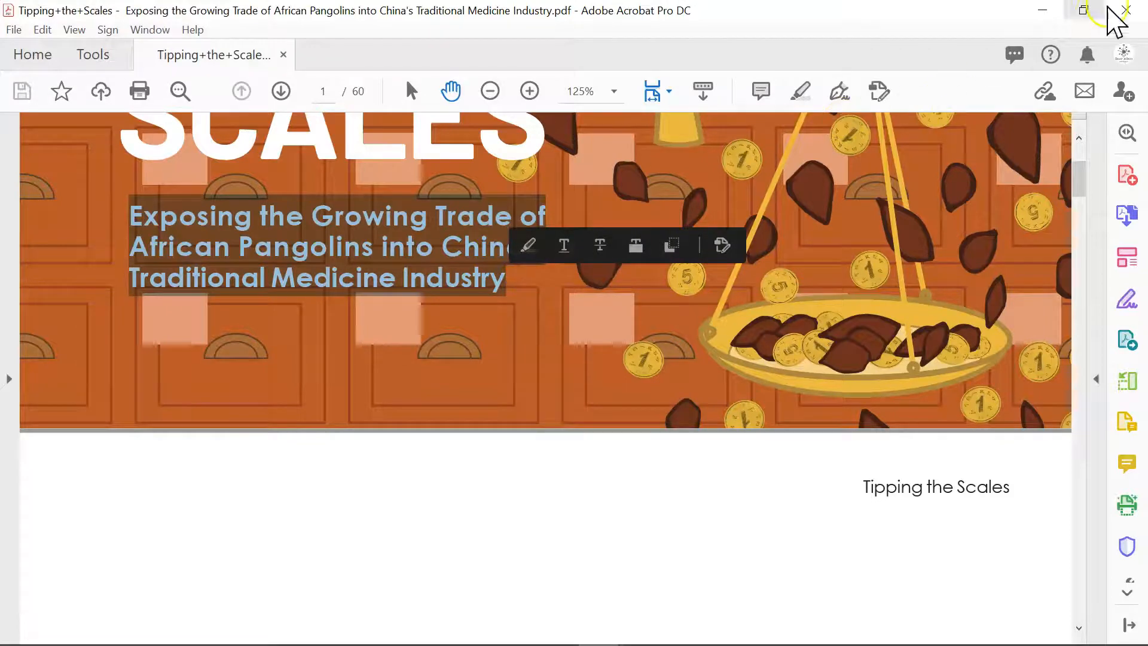
{"action": "left_click", "coordinate": [1056, 8]}
Retitle the duplicated post "Tipping the Scales: Exposing the Growing Trade of African Pangolins into China’s Traditional Medicine Industry".
{"action": "left_click", "coordinate": [521, 366]}
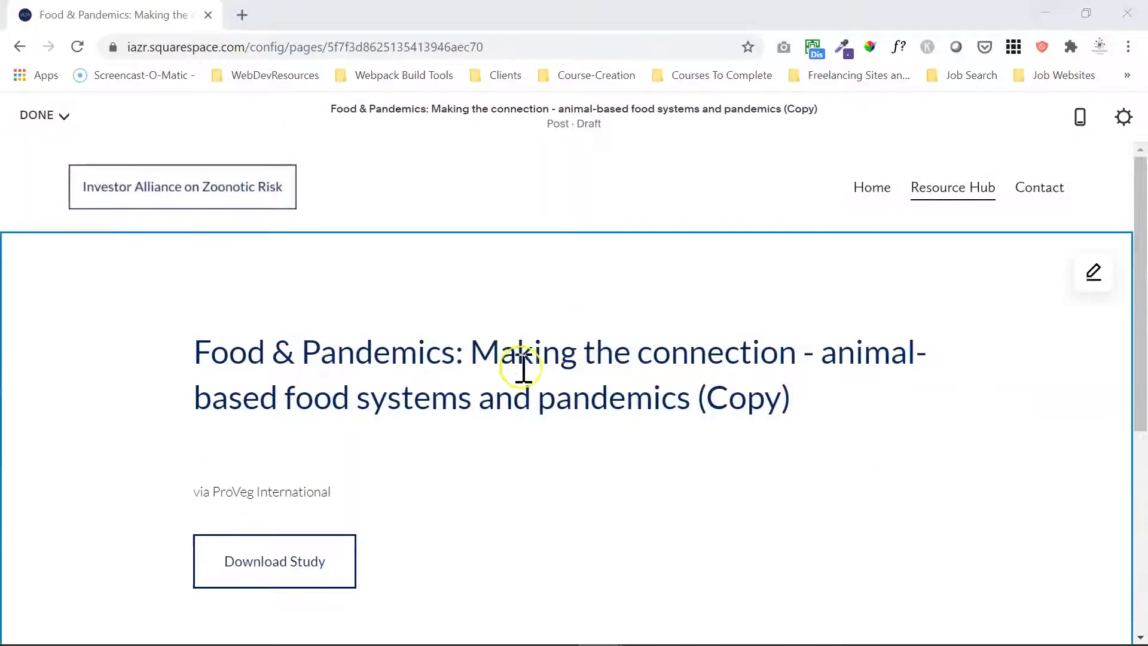
{"action": "triple_click", "coordinate": [523, 366]}
{"action": "type", "text": "Ti"}
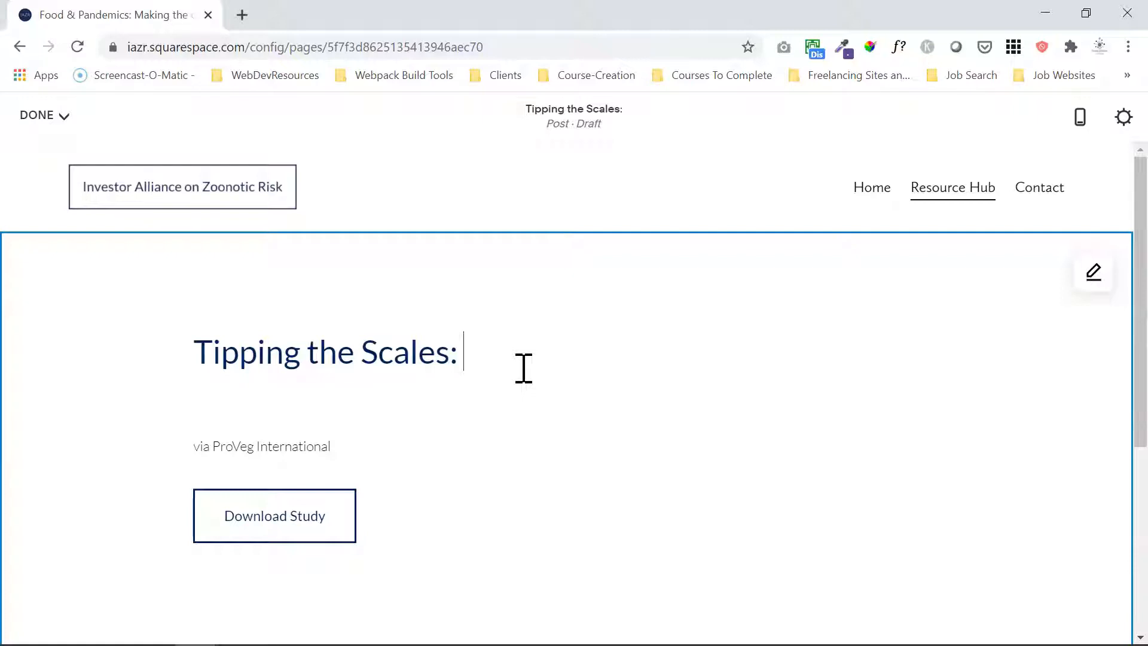
{"action": "type", "text": "pping the Scales:"}
{"action": "key", "text": "ctrl+v"}
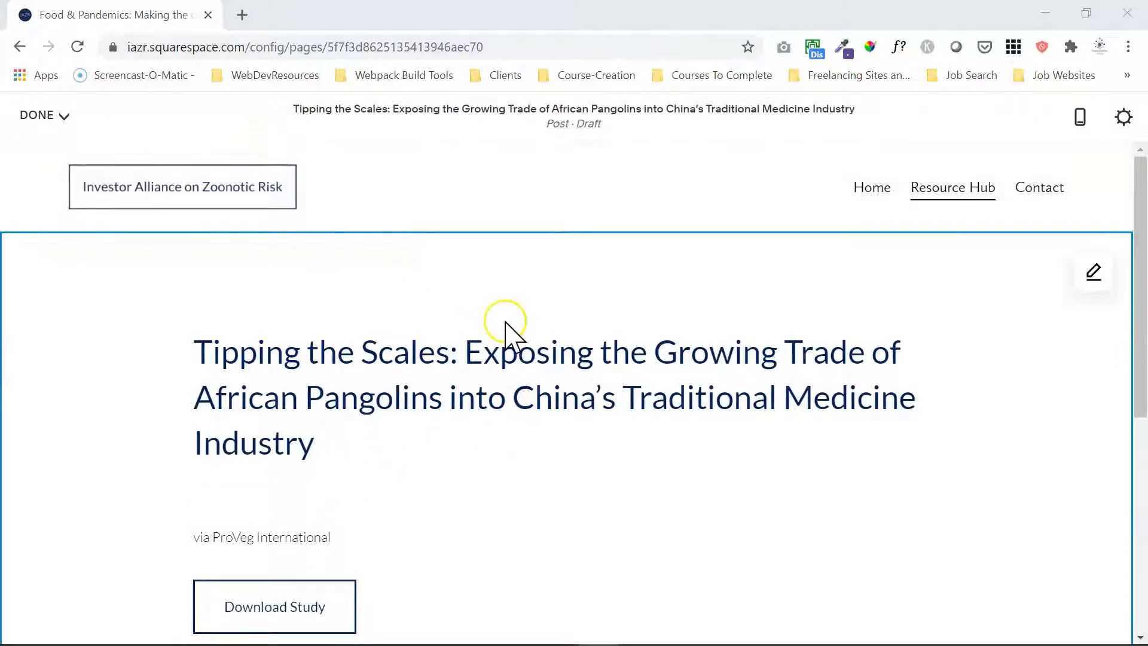
{"action": "key", "text": "alt+Tab"}
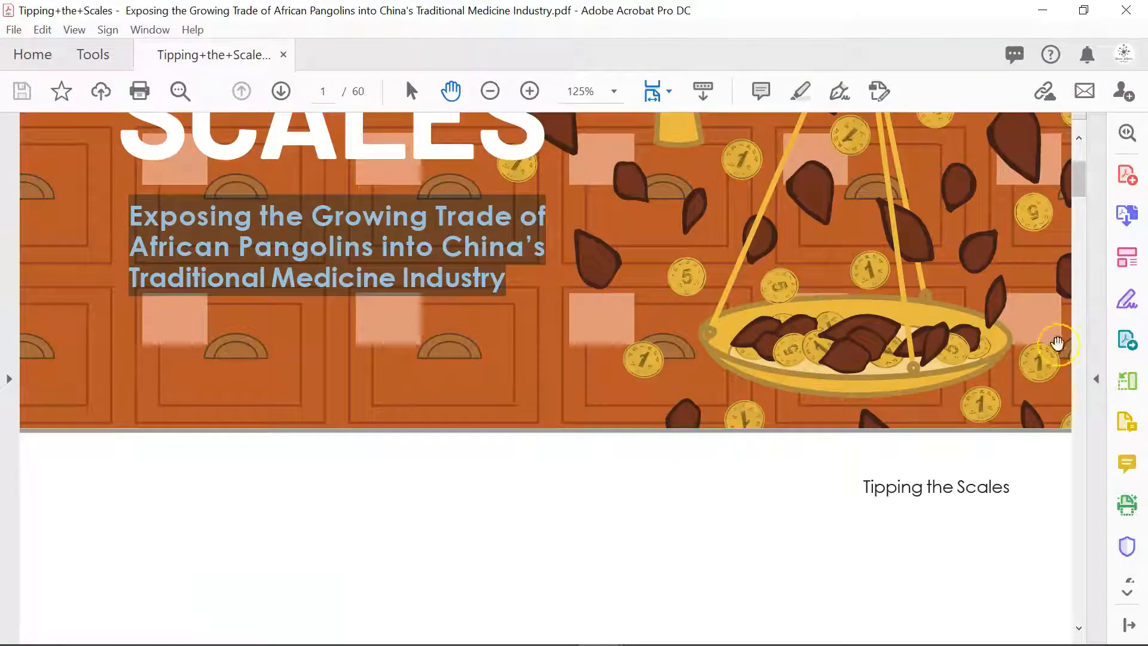
{"action": "scroll", "coordinate": [1080, 178], "scroll_direction": "up", "scroll_amount": 5}
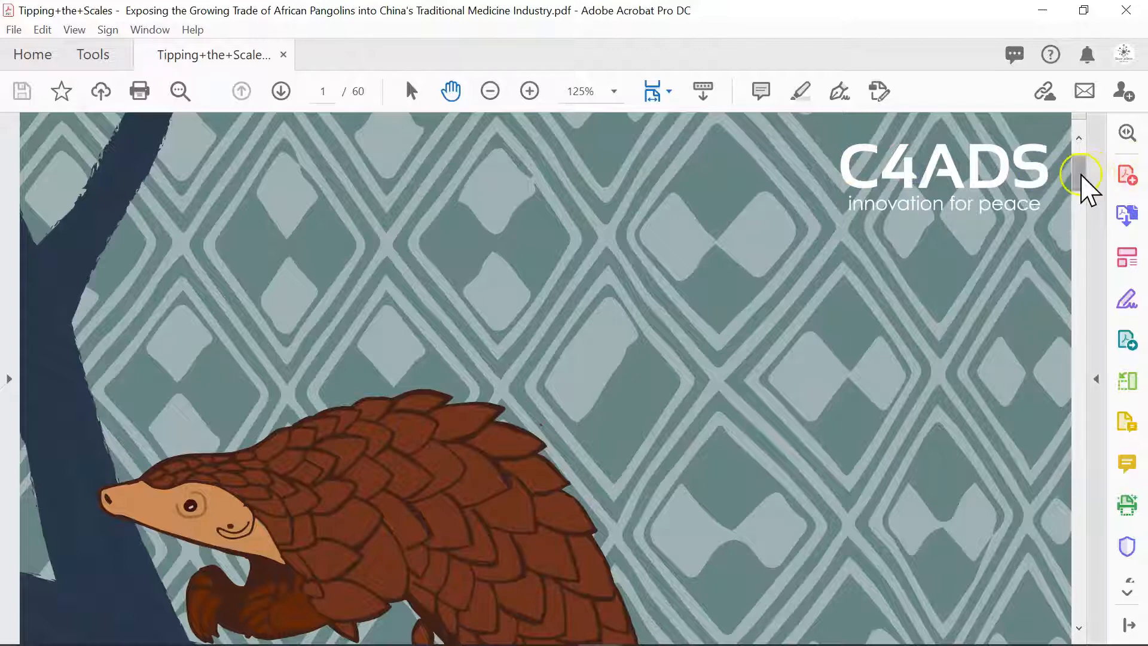
{"action": "mouse_move", "coordinate": [1081, 173]}
{"action": "left_mouse_down"}
{"action": "mouse_move", "coordinate": [1069, 231]}
{"action": "mouse_move", "coordinate": [1071, 169]}
{"action": "left_mouse_up"}
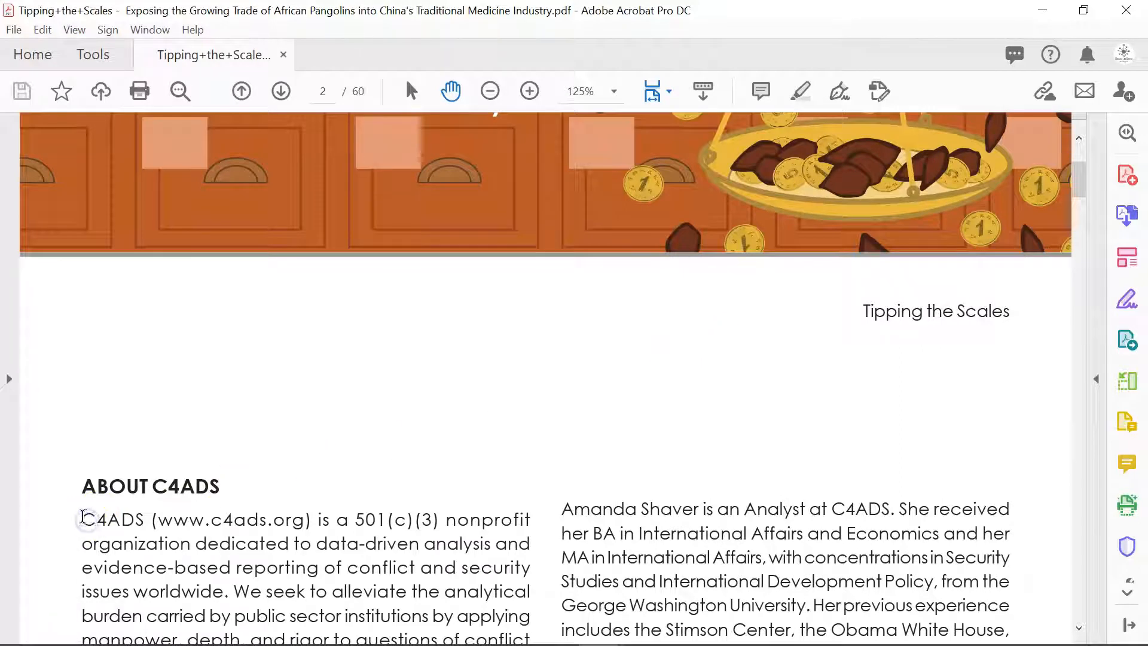
{"action": "left_click_drag", "start_coordinate": [80, 518], "coordinate": [302, 518]}
{"action": "key", "text": "ctrl+c"}
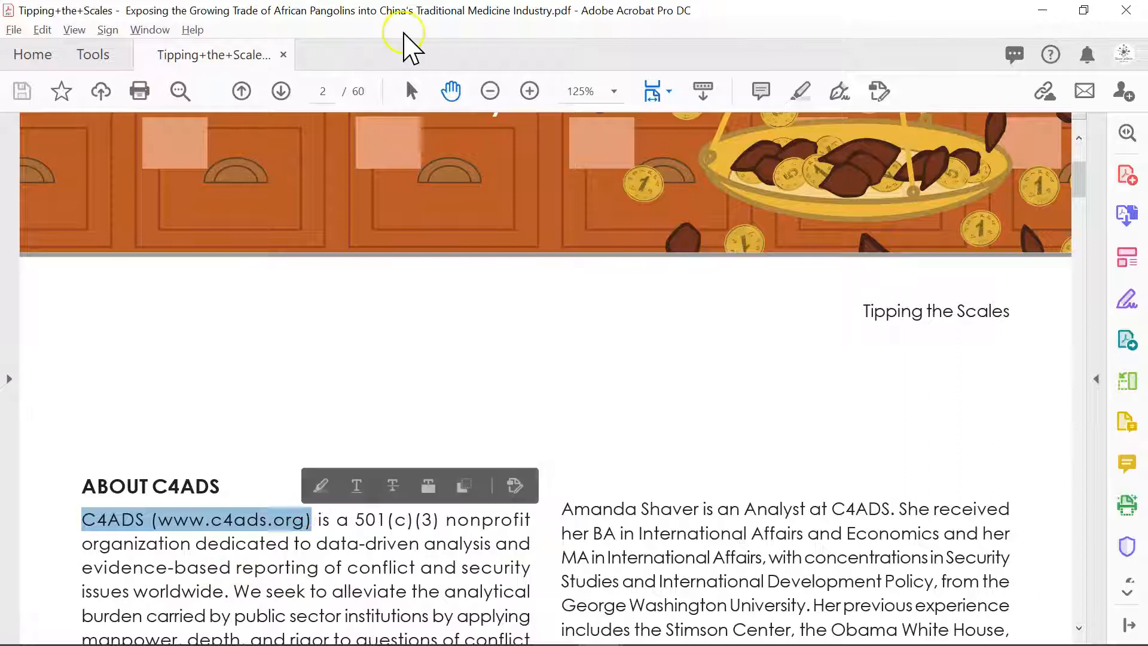
{"action": "key", "text": "alt+Tab"}
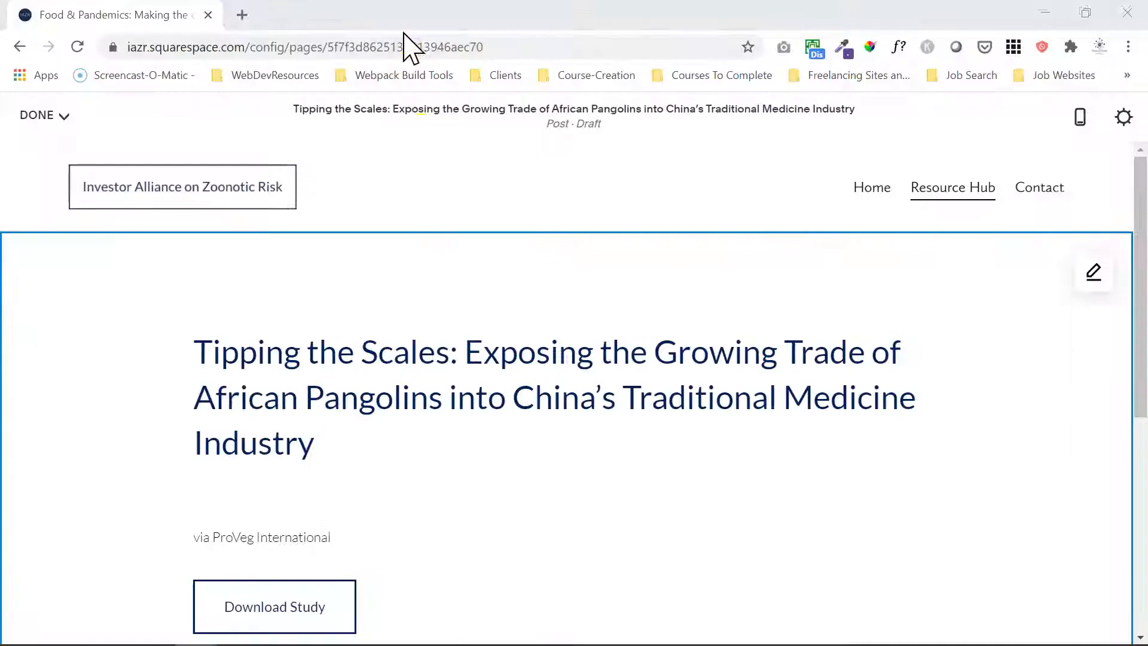
{"action": "left_click", "coordinate": [218, 538]}
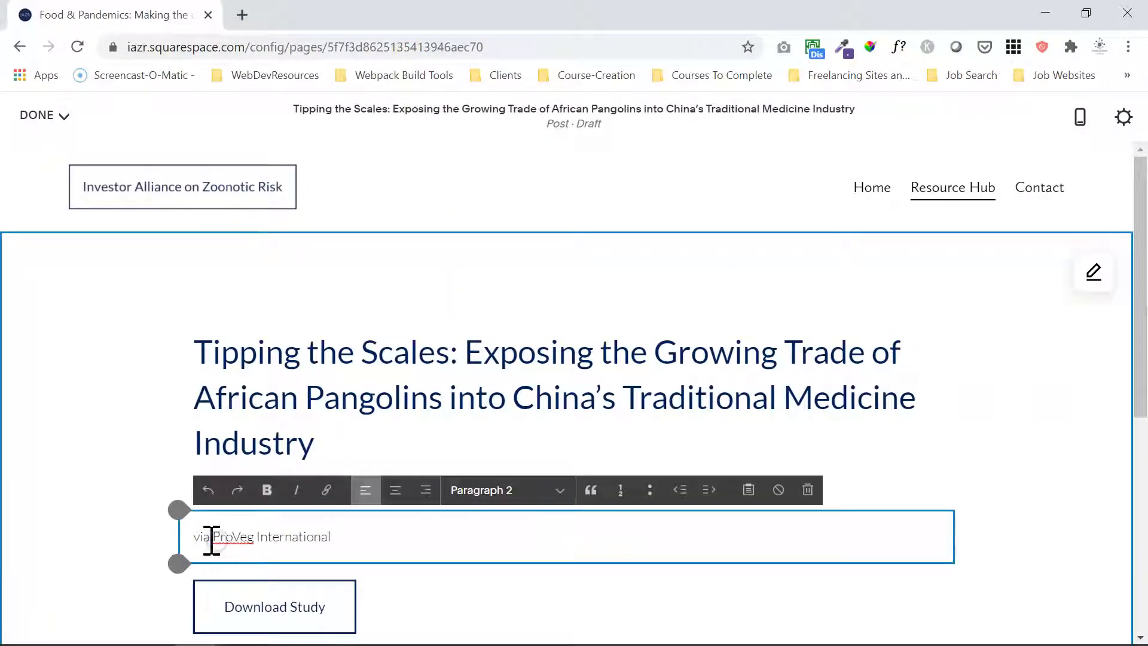
{"action": "left_click_drag", "start_coordinate": [214, 536], "coordinate": [331, 538]}
{"action": "right_click", "coordinate": [313, 533]}
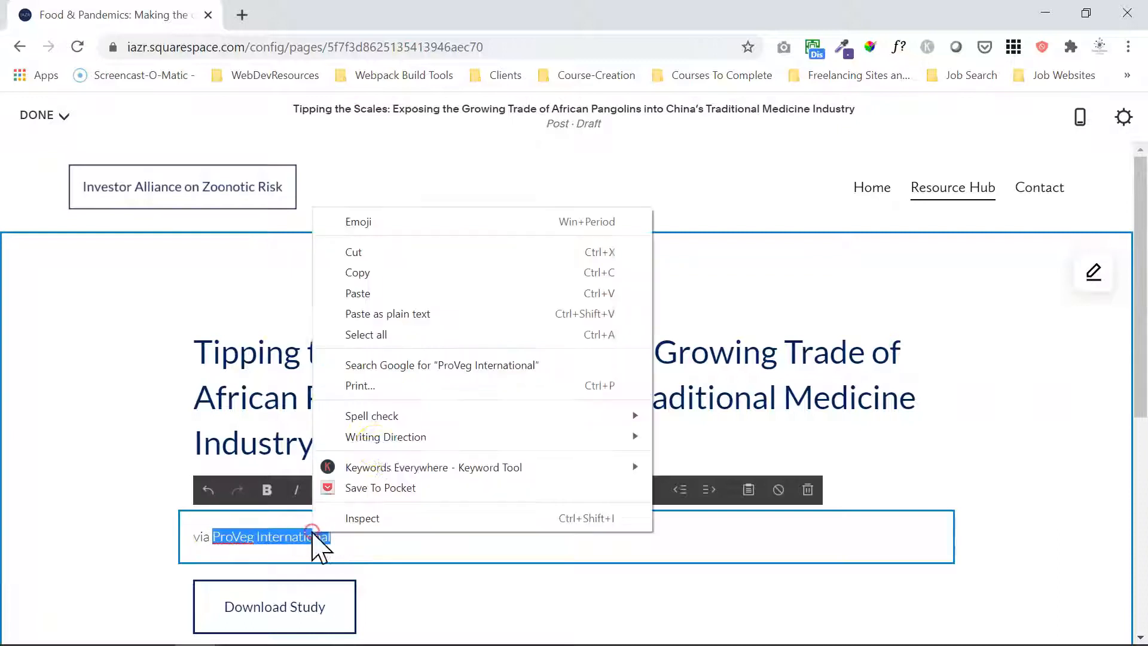
{"action": "left_click", "coordinate": [417, 313]}
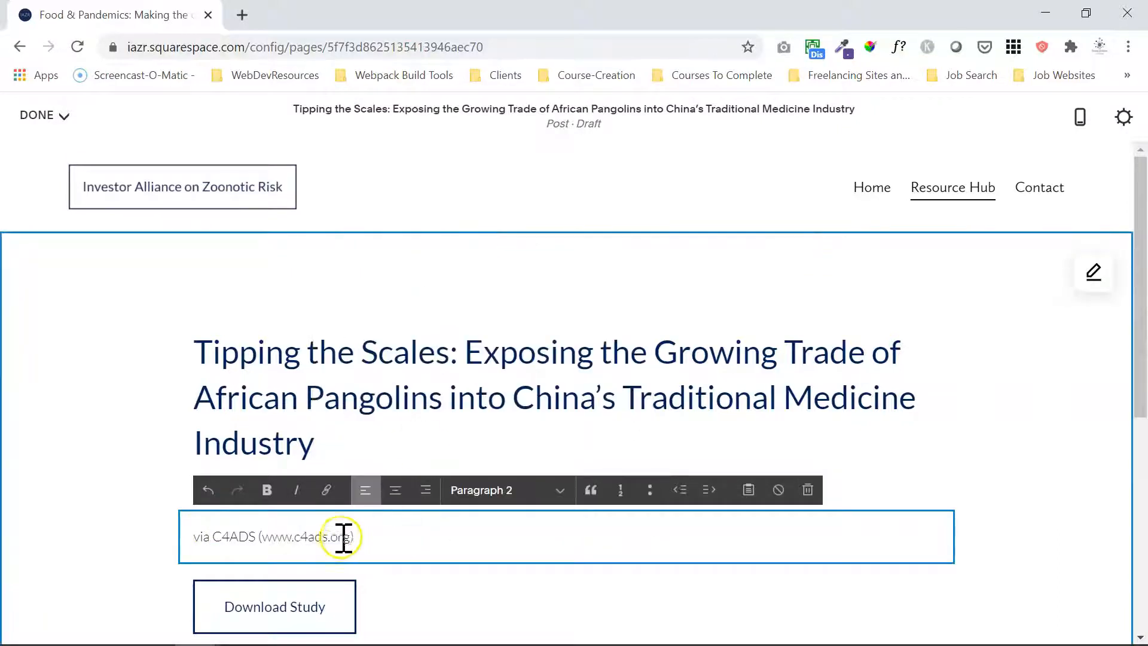
{"action": "left_click_drag", "start_coordinate": [352, 538], "coordinate": [292, 542]}
{"action": "key", "text": "ctrl+c"}
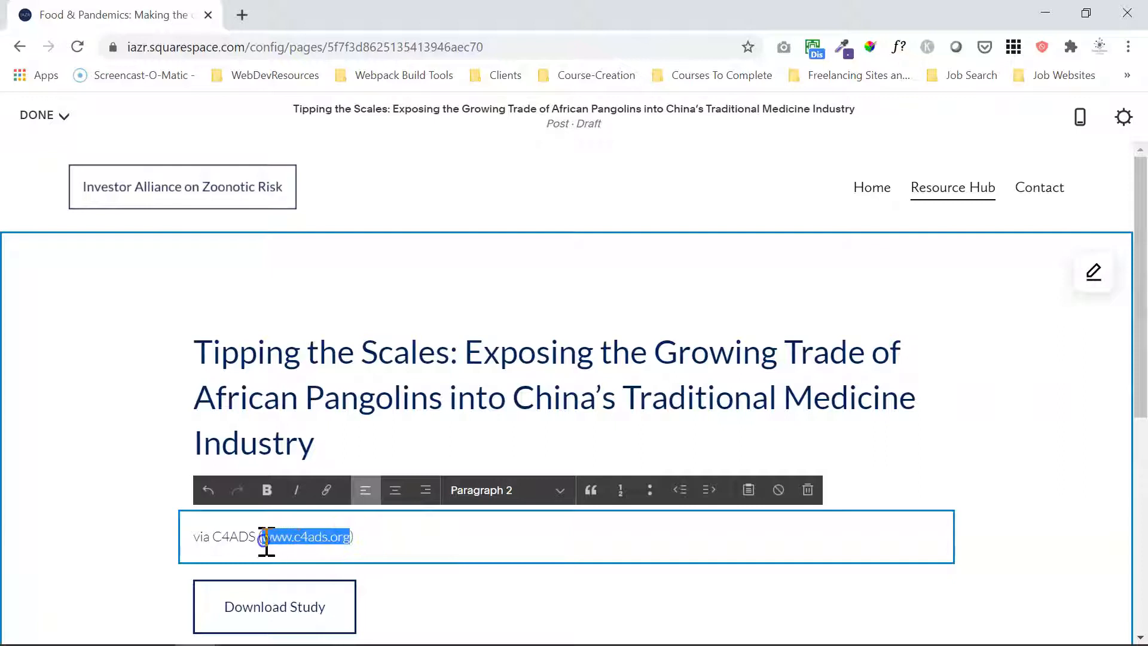
{"action": "key", "text": "BackSpace"}
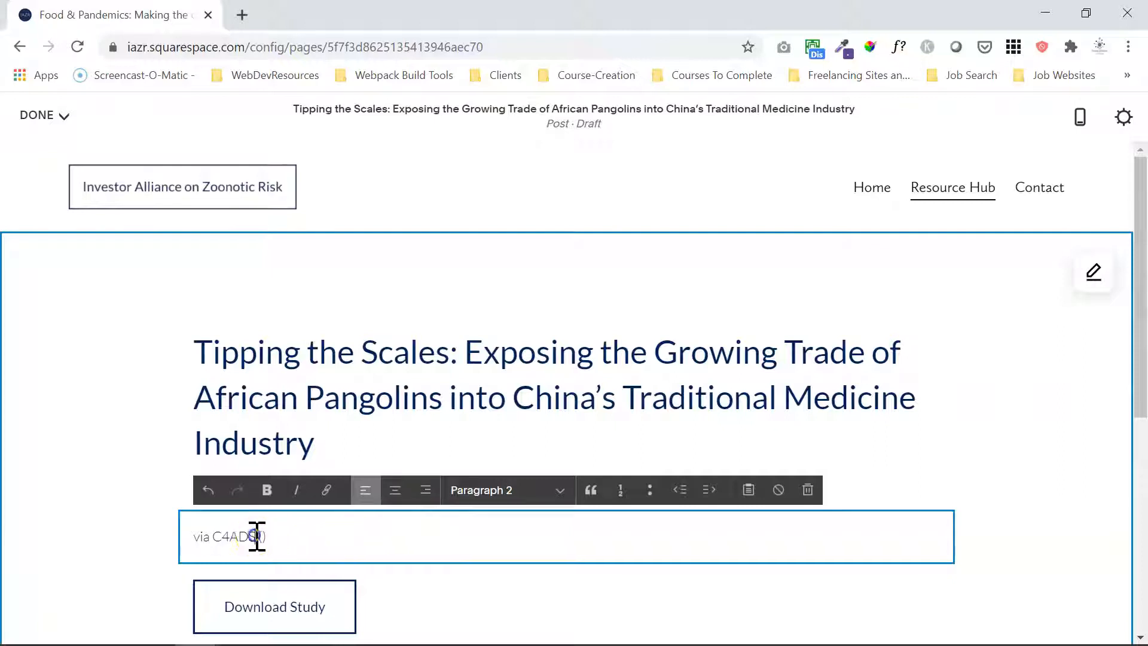
{"action": "left_click_drag", "start_coordinate": [256, 537], "coordinate": [216, 538]}
{"action": "left_click", "coordinate": [326, 489]}
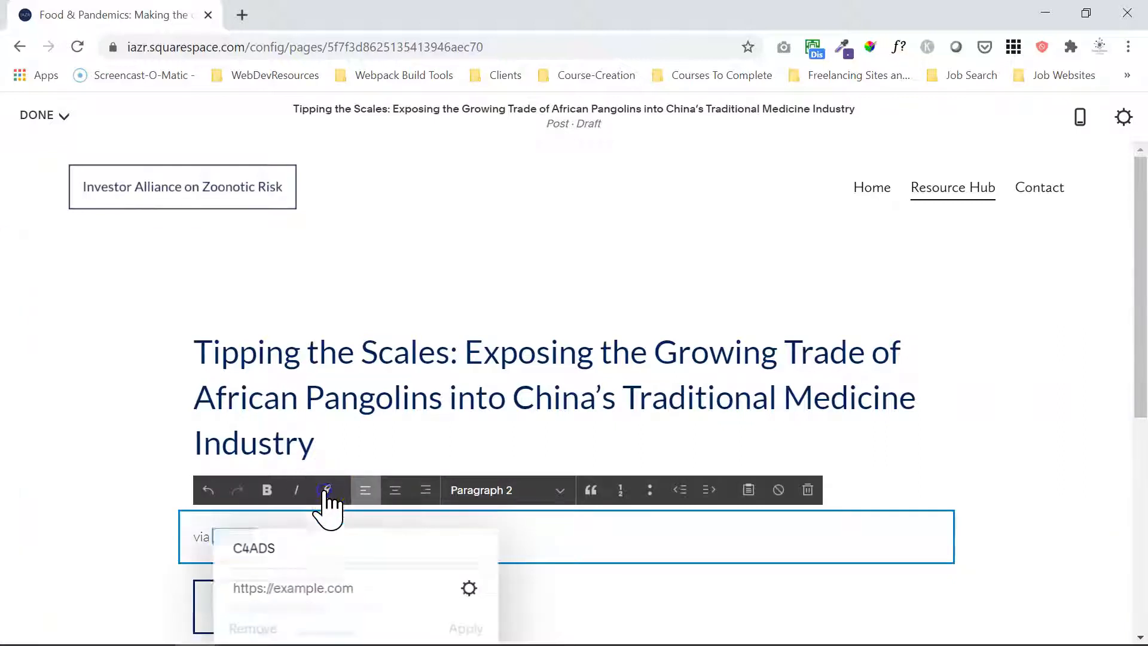
{"action": "left_click", "coordinate": [470, 589]}
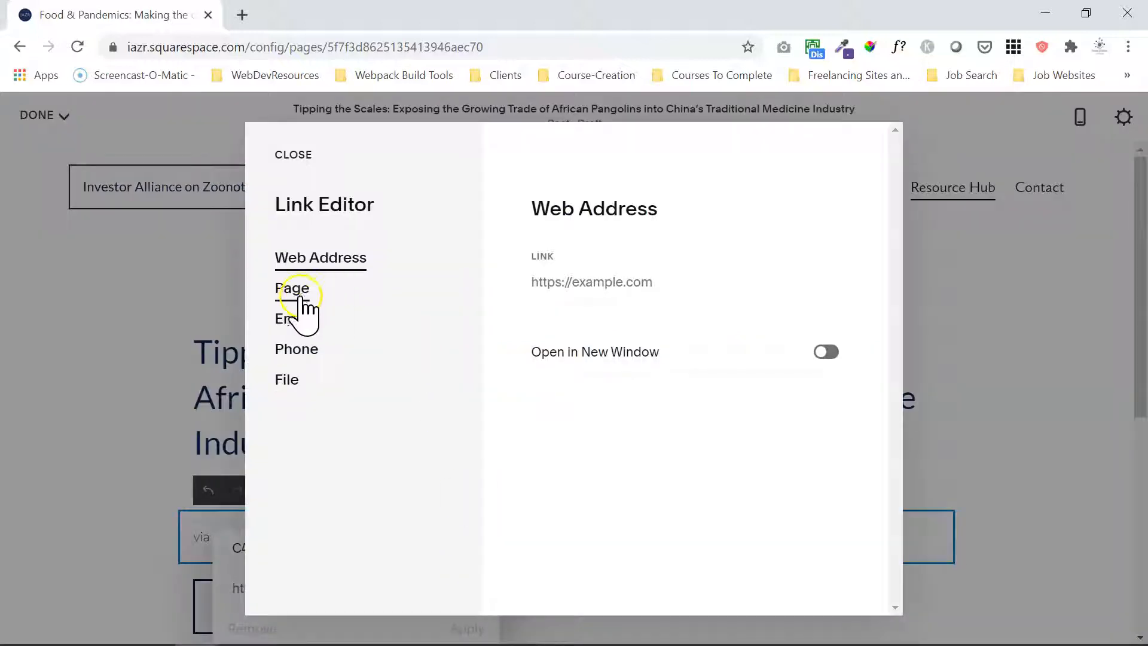
{"action": "left_click", "coordinate": [606, 280]}
{"action": "key", "text": "ctrl+v"}
{"action": "left_click", "coordinate": [840, 352]}
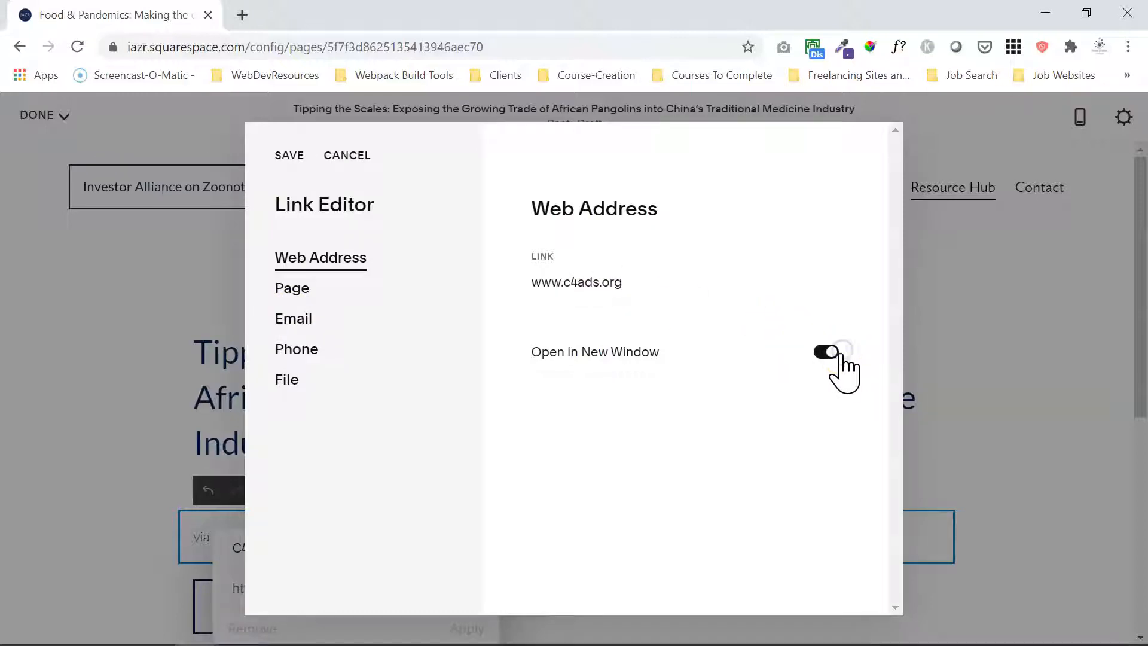
{"action": "left_click", "coordinate": [289, 156]}
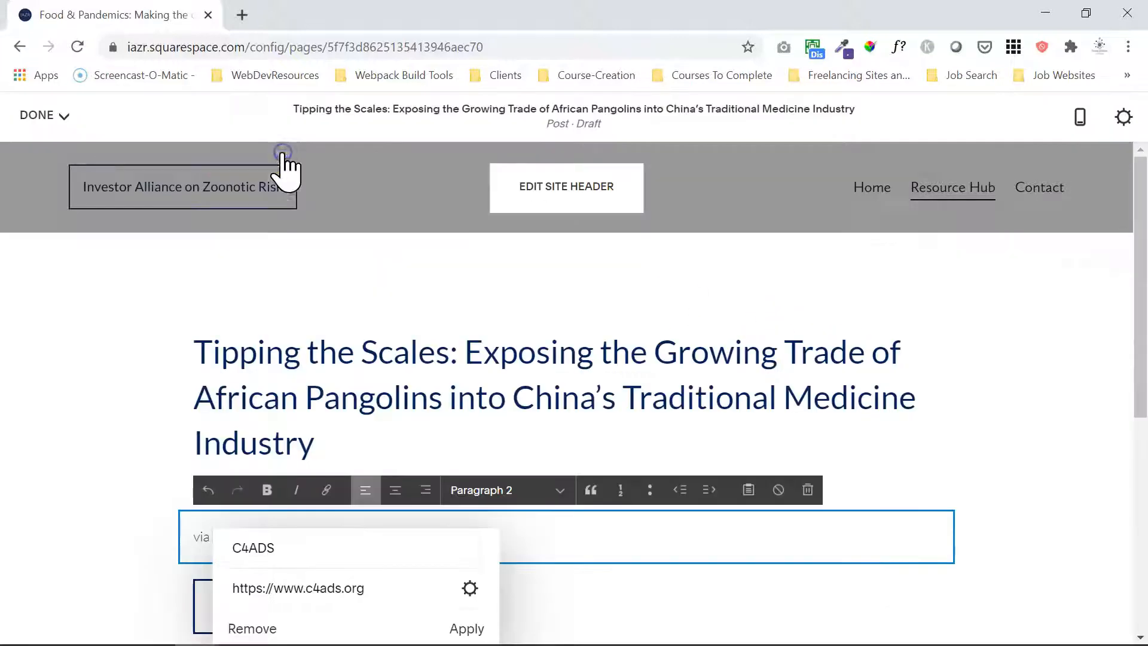
{"action": "left_click", "coordinate": [452, 628]}
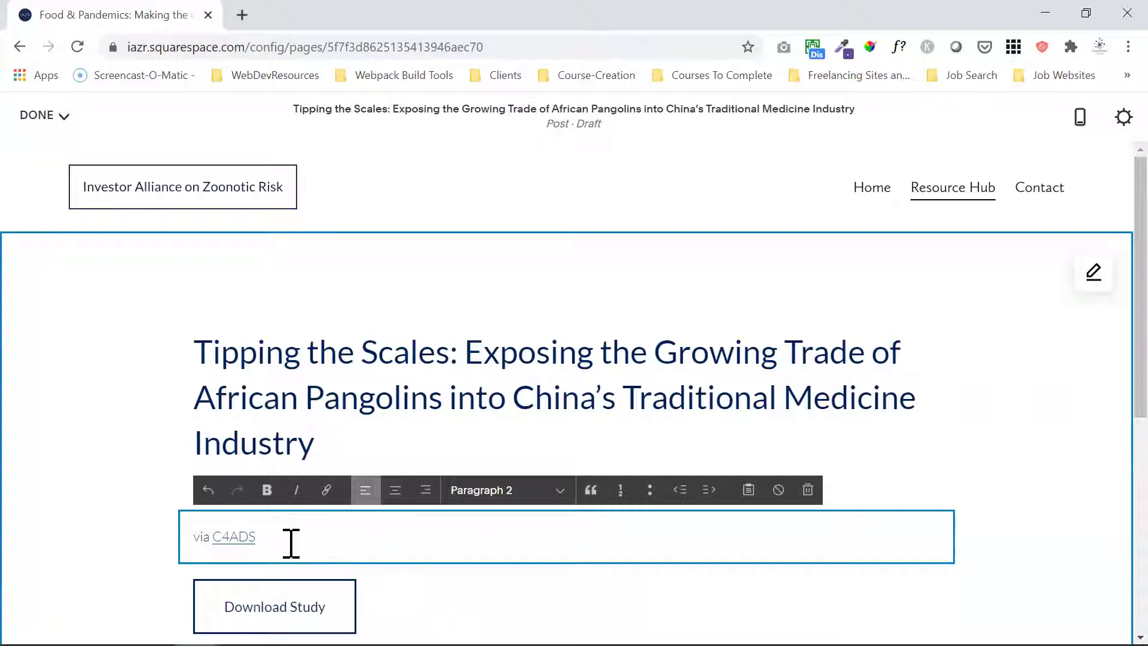
Change the Download Study button's text to "Download".
{"action": "mouse_move", "coordinate": [298, 609]}
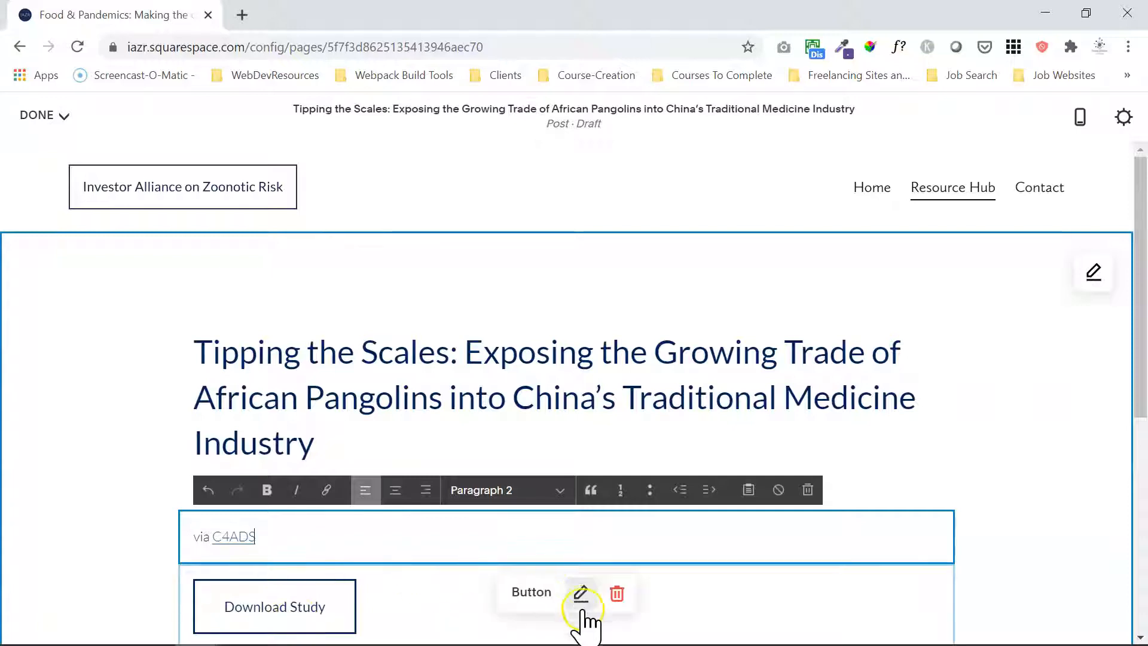
{"action": "left_click", "coordinate": [580, 592]}
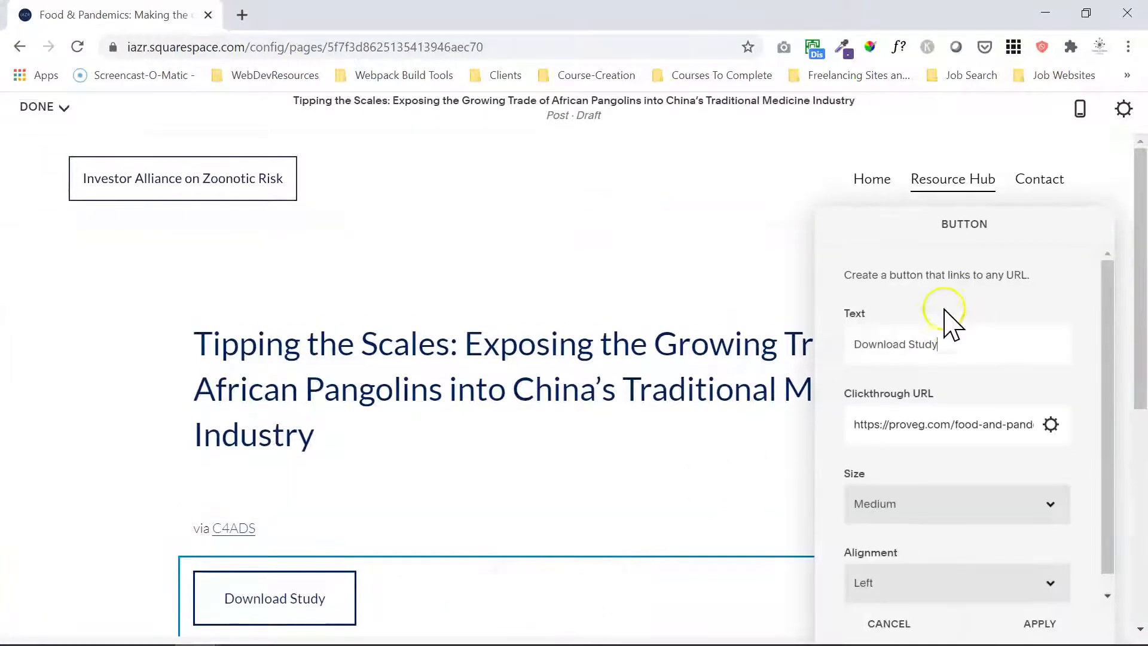
{"action": "key", "text": "BackSpace"}
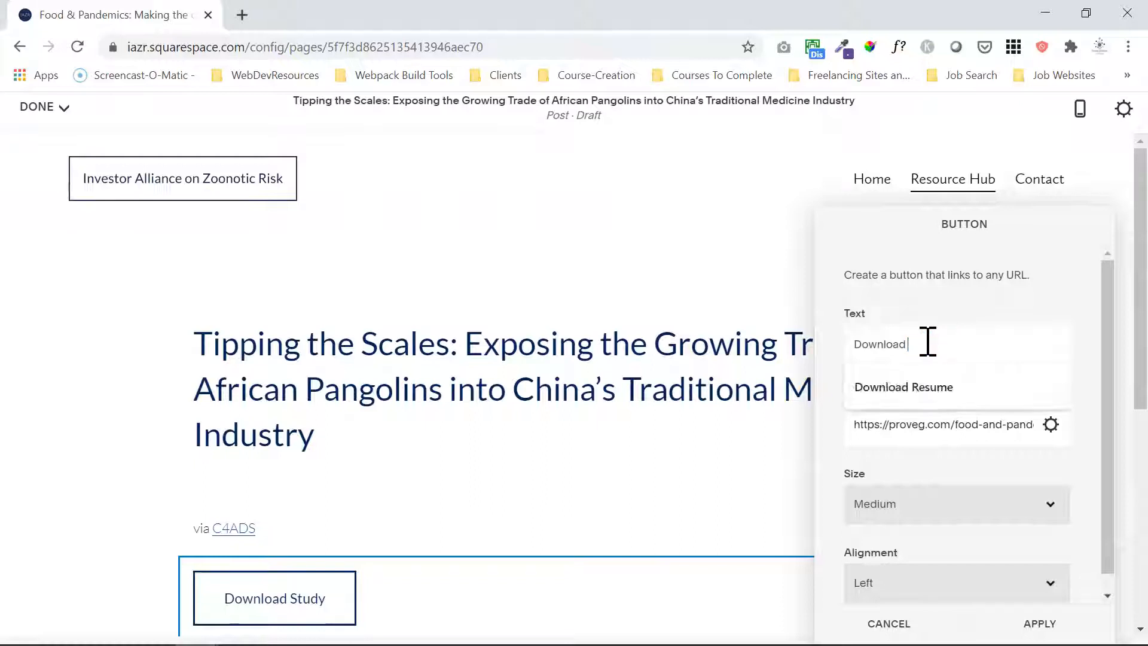
{"action": "left_click", "coordinate": [979, 282]}
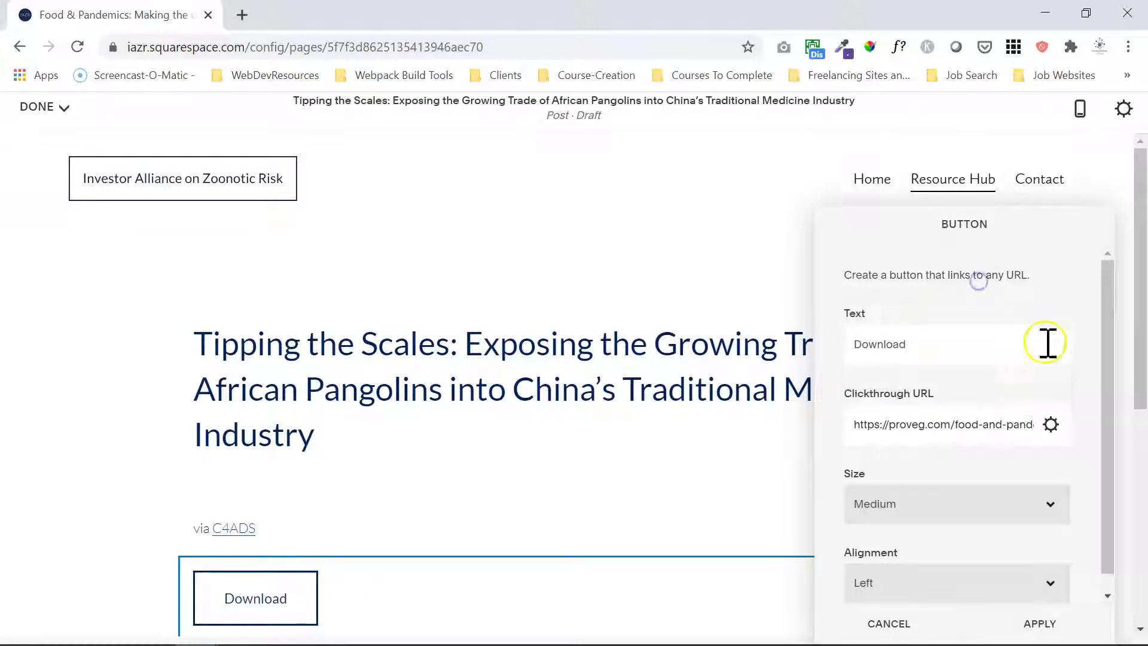
Upload the "Tipping+the+Scales" PDF from the Downloads folder as the file for the button's link.
{"action": "left_click", "coordinate": [1051, 423]}
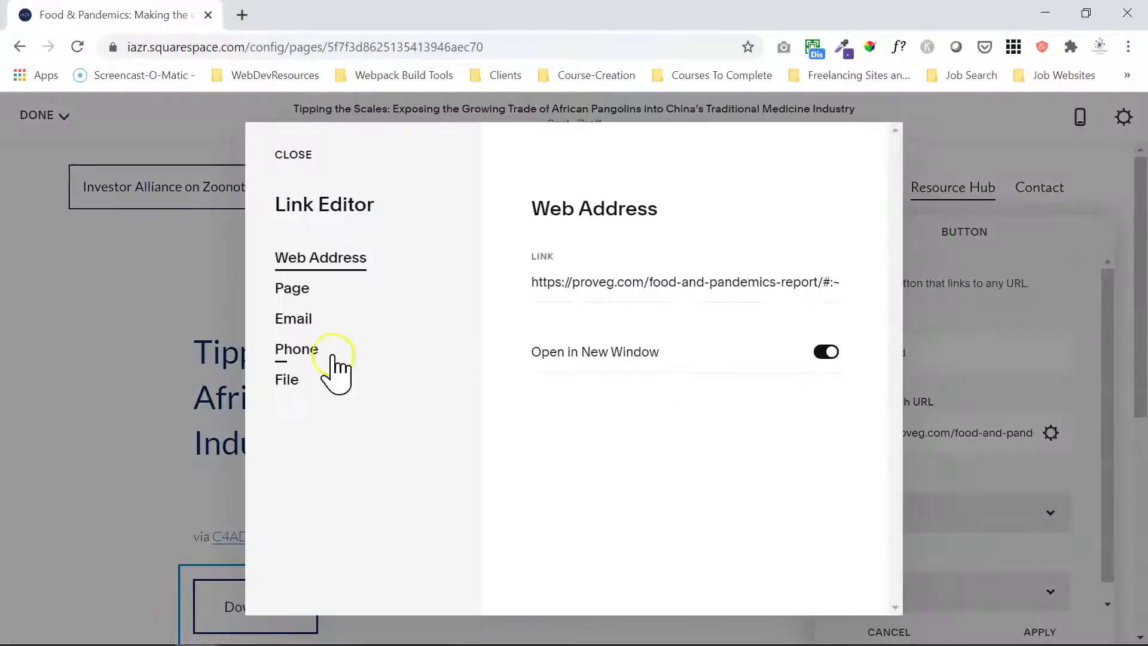
{"action": "left_click", "coordinate": [293, 383]}
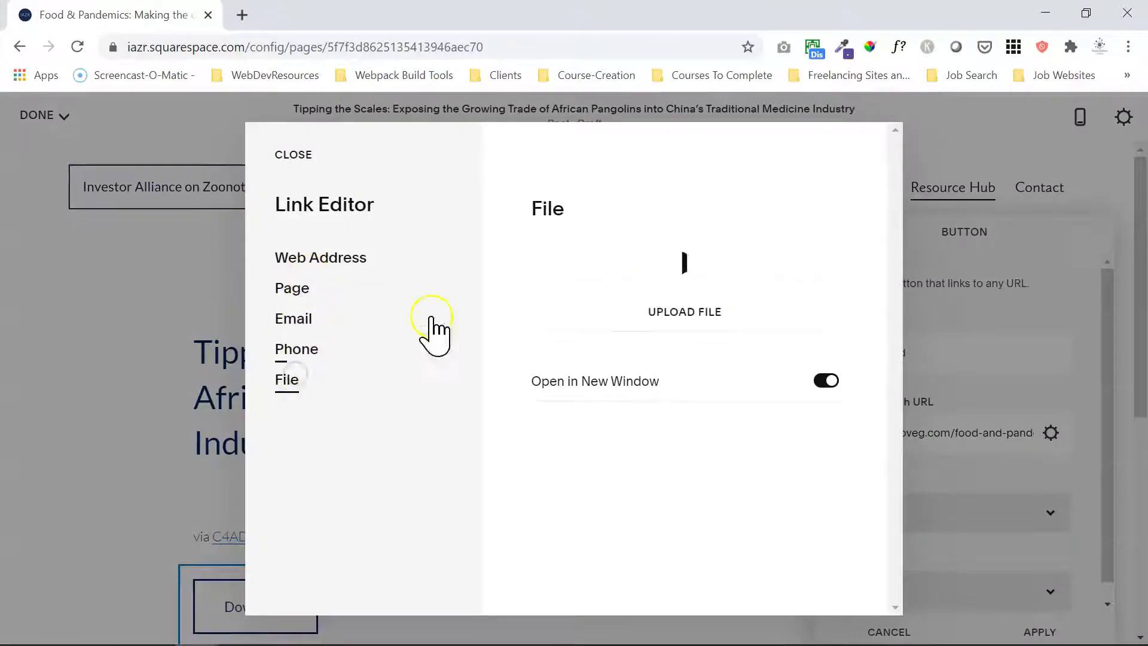
{"action": "left_click", "coordinate": [663, 315]}
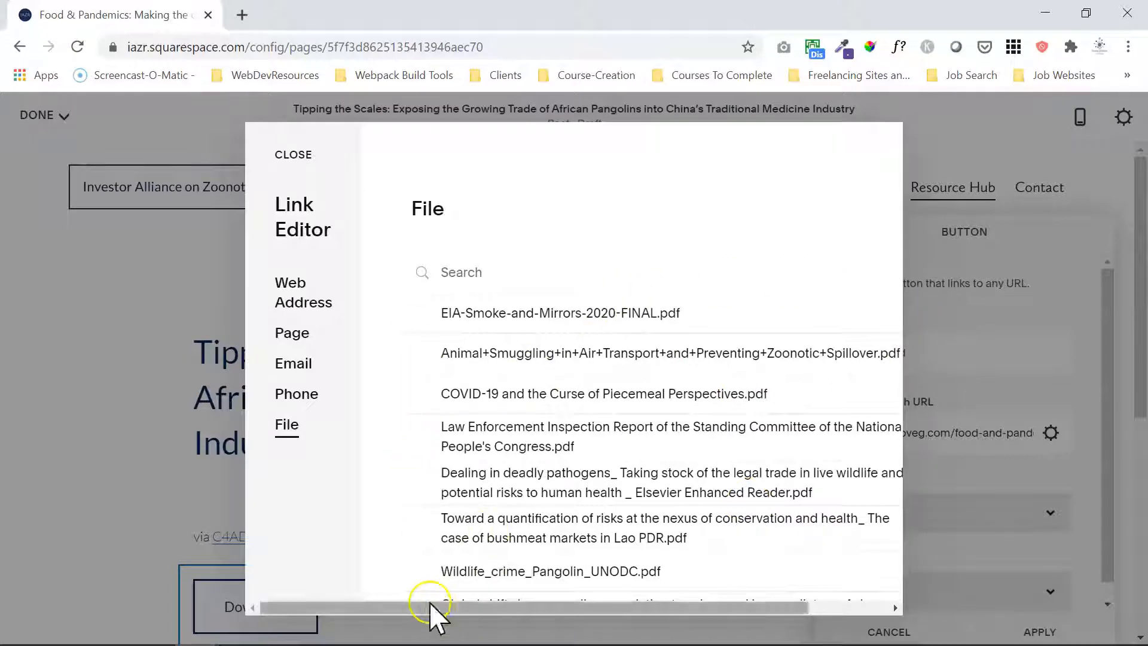
{"action": "left_click_drag", "start_coordinate": [363, 140], "coordinate": [858, 615]}
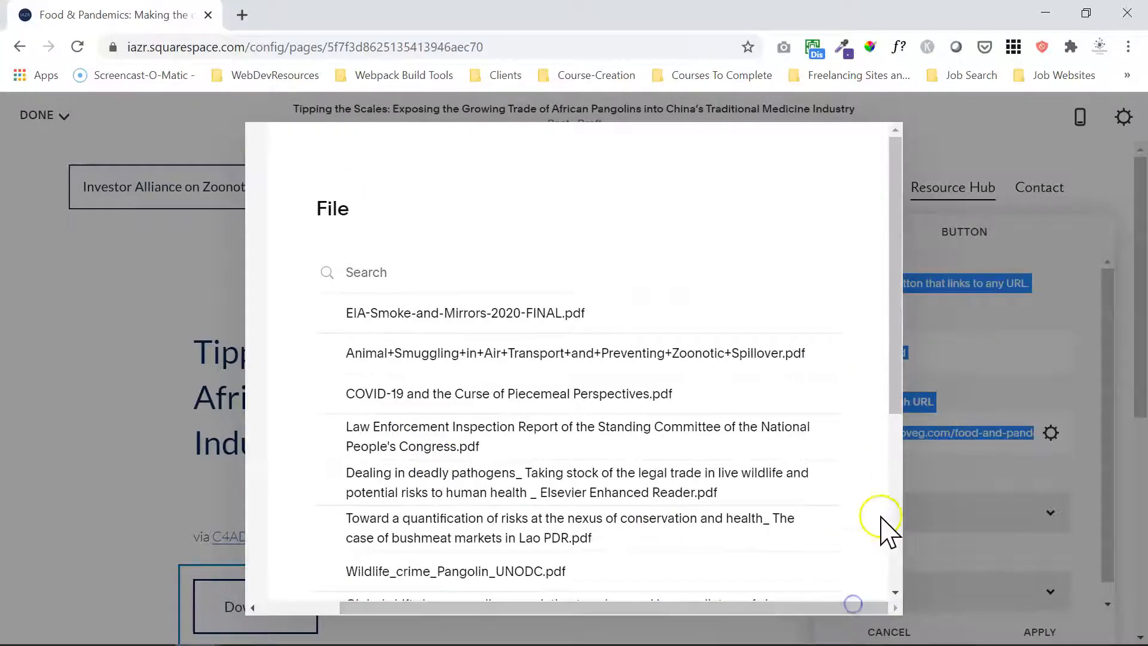
{"action": "left_click_drag", "start_coordinate": [894, 378], "coordinate": [894, 574]}
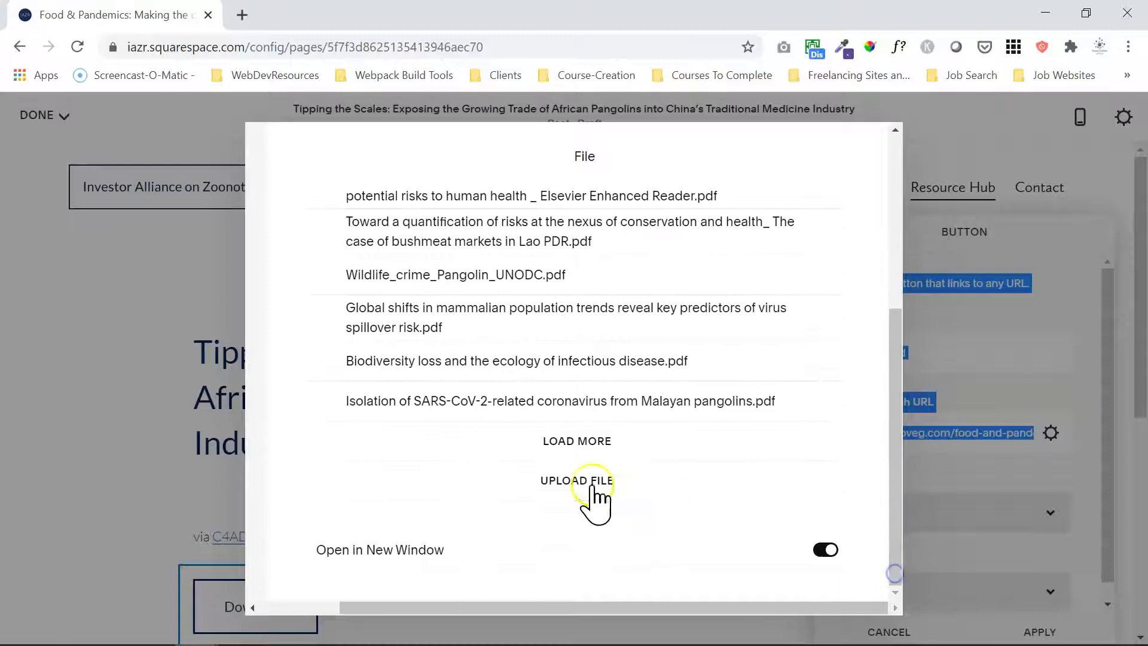
{"action": "left_click", "coordinate": [570, 483]}
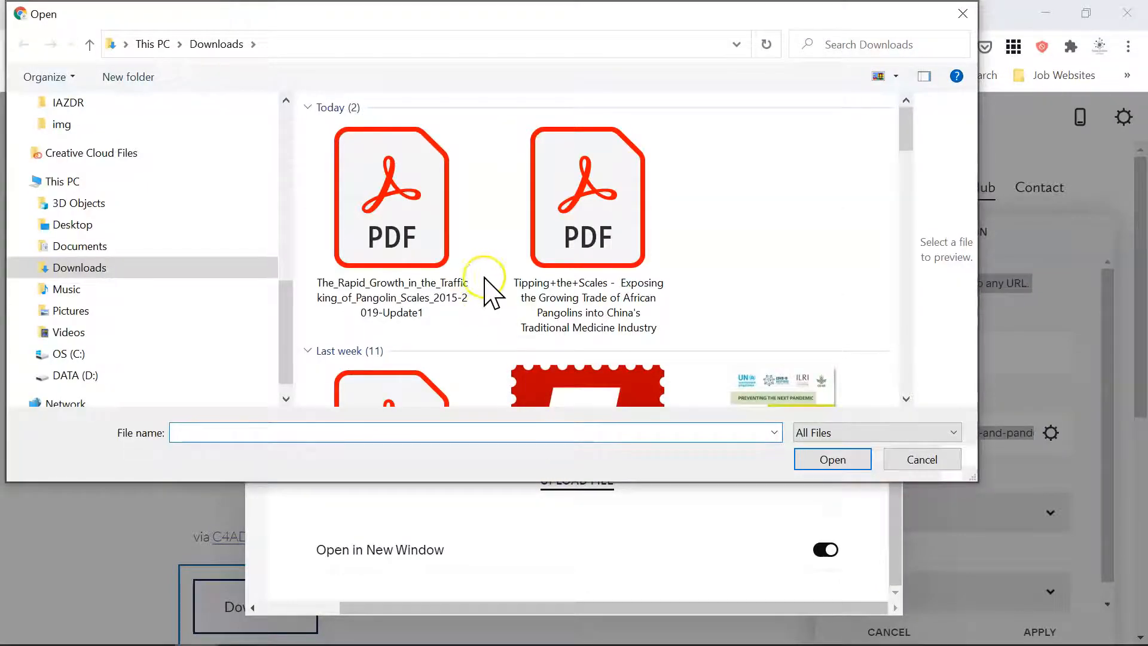
{"action": "left_click", "coordinate": [589, 293]}
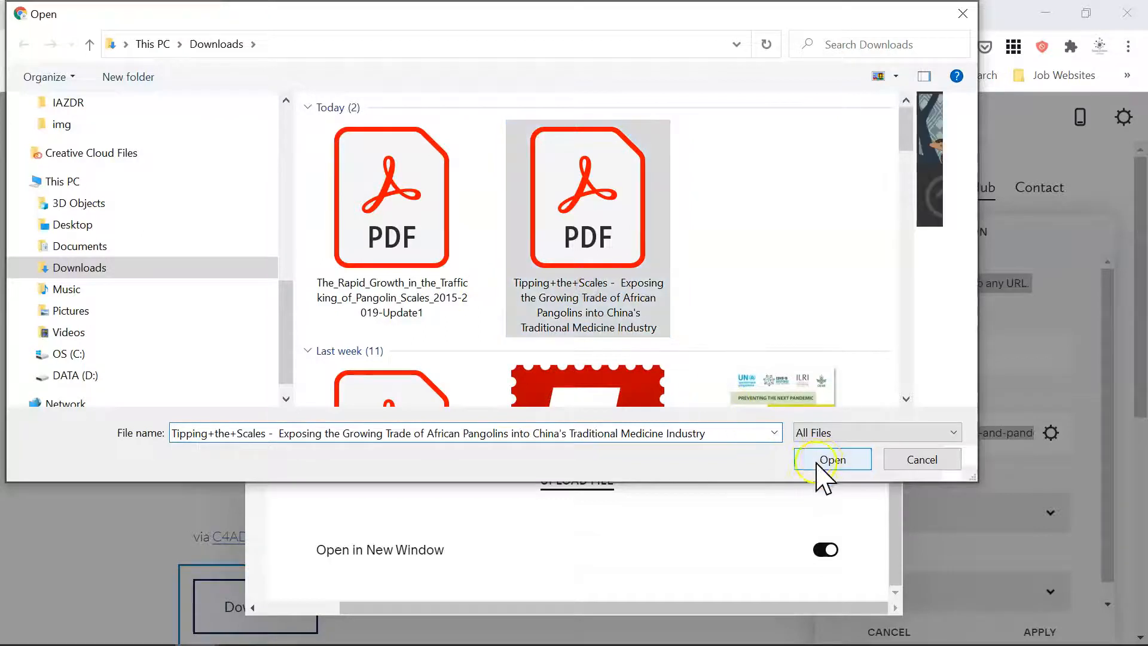
{"action": "left_click", "coordinate": [827, 462]}
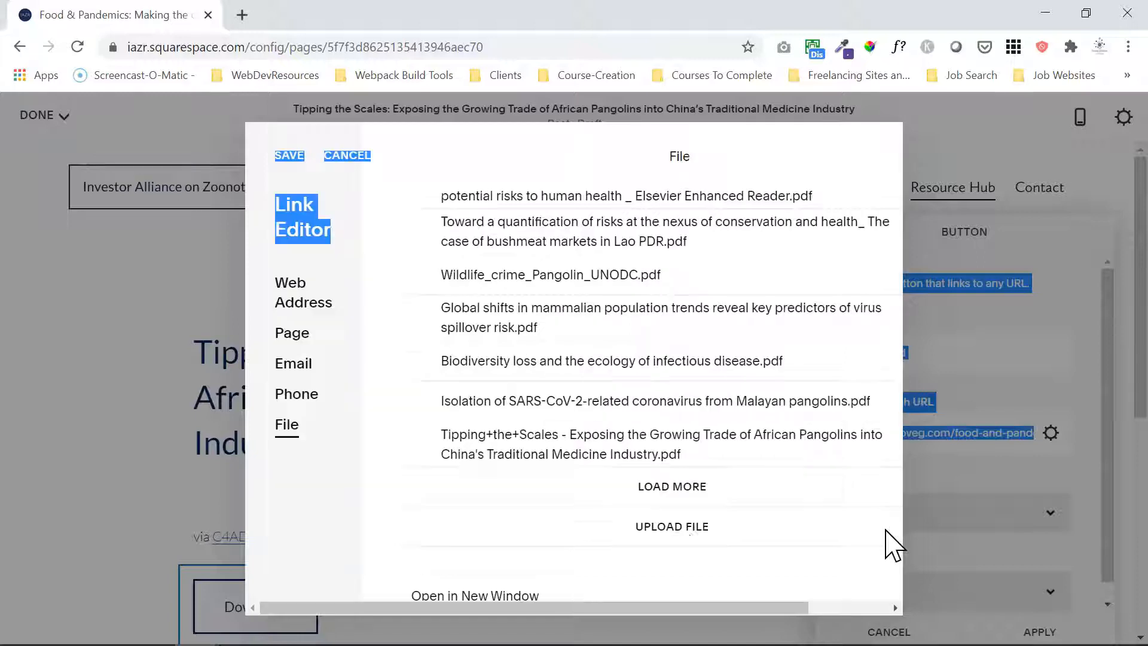
Save the uploaded "Tipping+the+Scales" PDF as the button's link target and apply the button changes.
{"action": "left_click", "coordinate": [887, 491]}
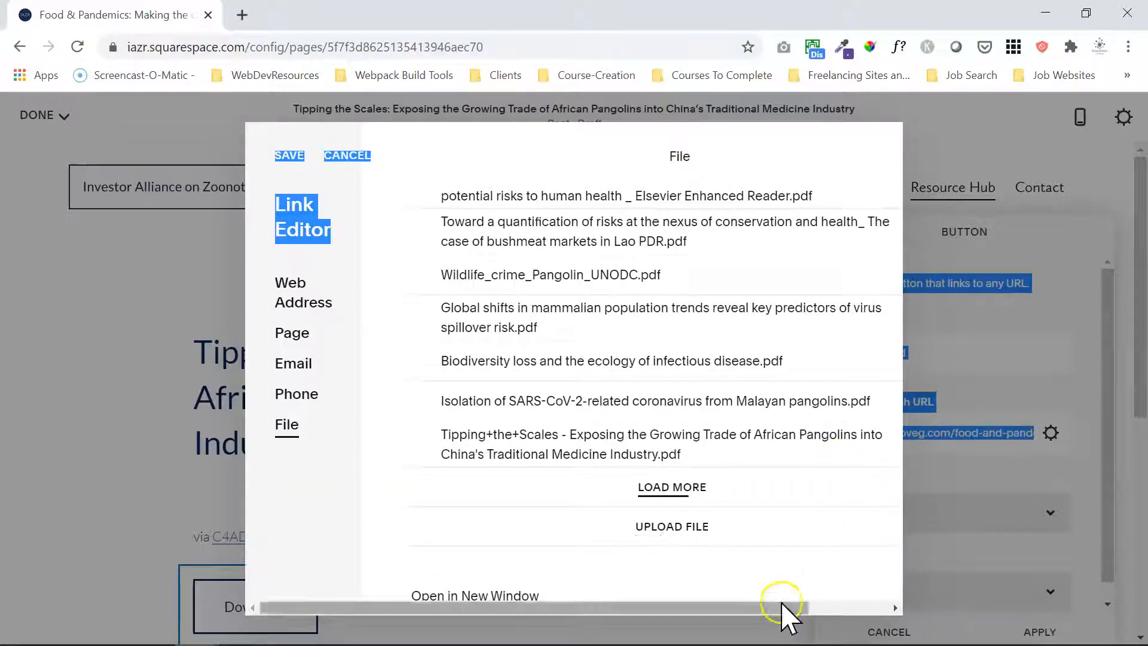
{"action": "left_click_drag", "start_coordinate": [762, 607], "coordinate": [849, 604]}
{"action": "left_click_drag", "start_coordinate": [898, 518], "coordinate": [858, 553]}
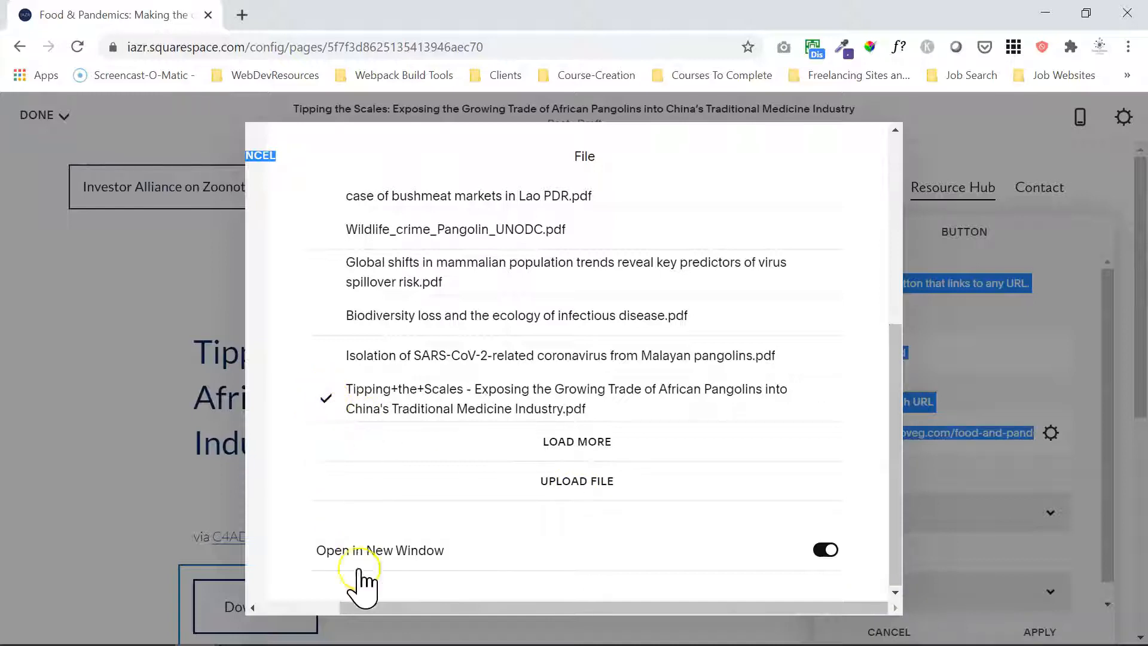
{"action": "left_click_drag", "start_coordinate": [360, 606], "coordinate": [251, 606]}
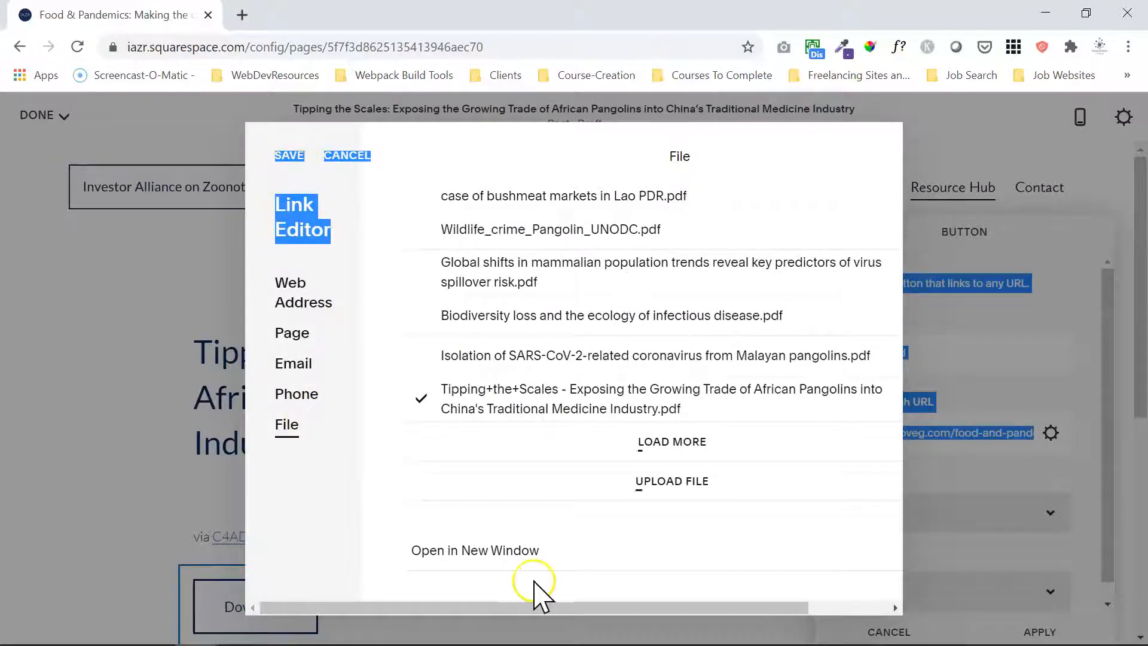
{"action": "mouse_move", "coordinate": [538, 608]}
{"action": "left_mouse_down"}
{"action": "mouse_move", "coordinate": [674, 595]}
{"action": "mouse_move", "coordinate": [555, 604]}
{"action": "left_mouse_up"}
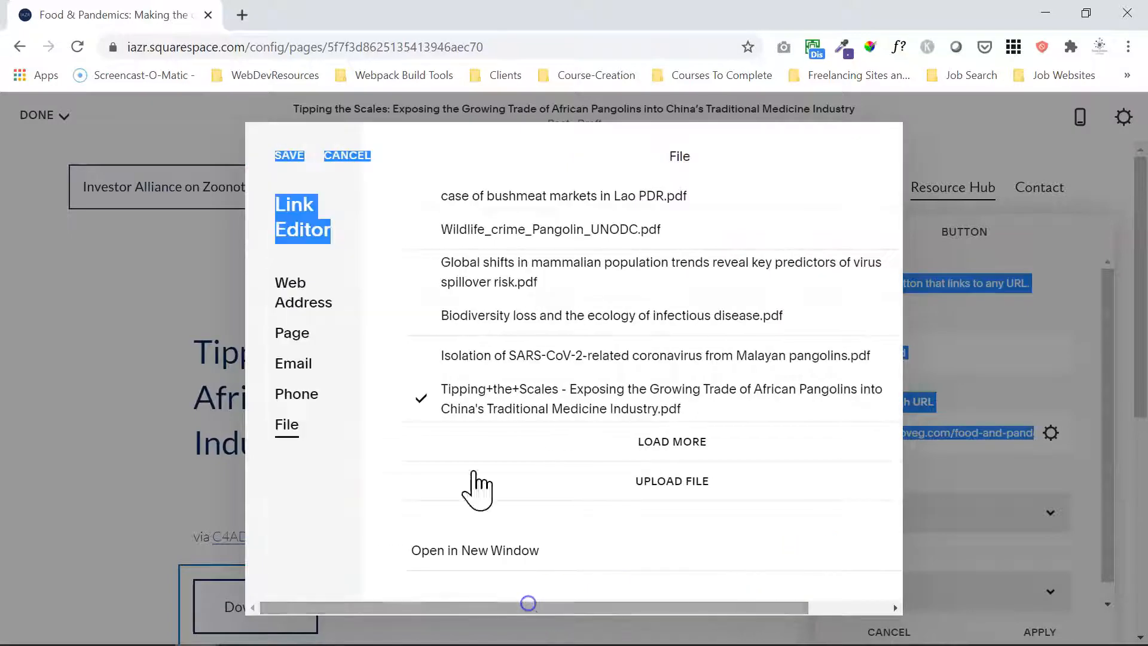
{"action": "left_click", "coordinate": [350, 215]}
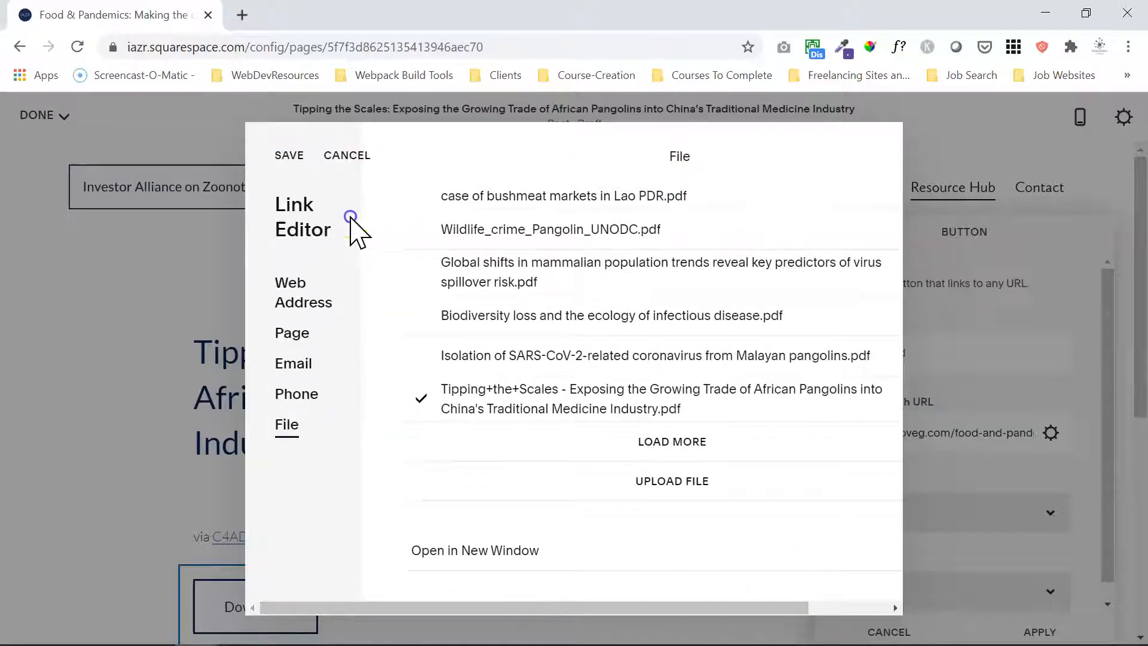
{"action": "left_click", "coordinate": [289, 155]}
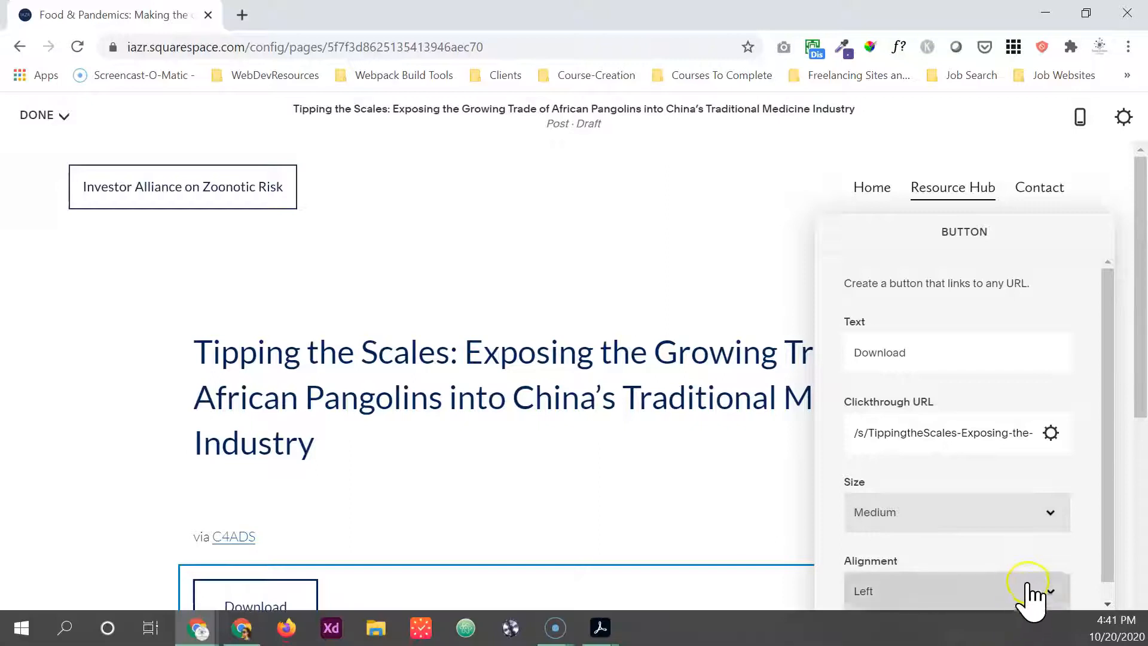
{"action": "left_click", "coordinate": [1040, 633]}
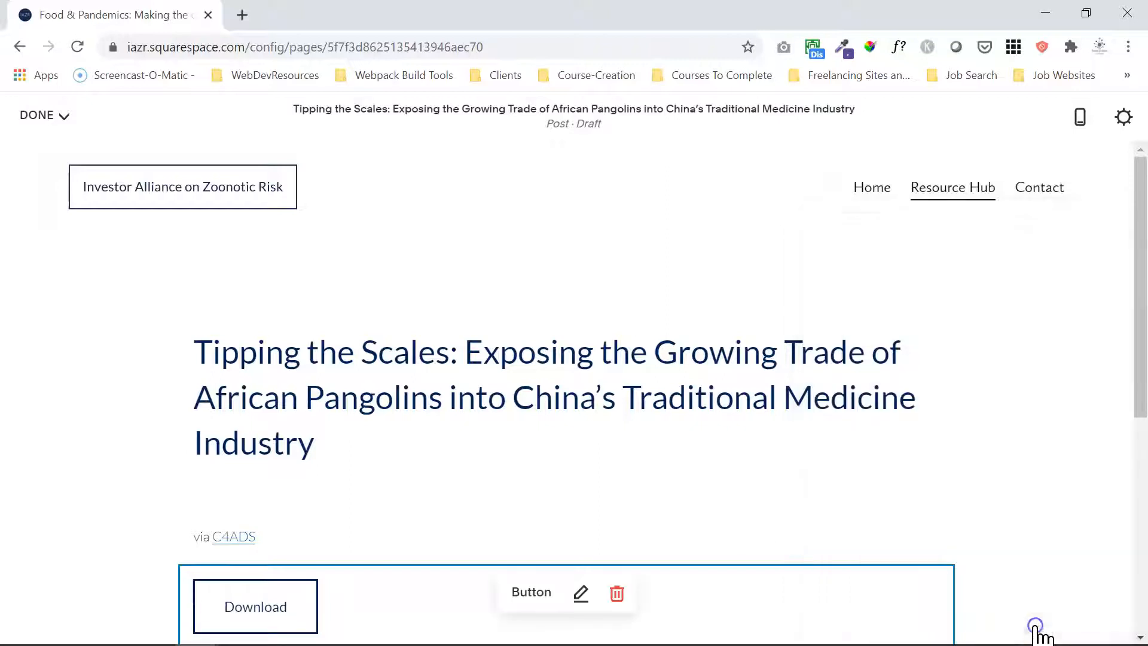
Replace the post URL's slug with the copied title "Tipping the Scales: Exposing the Growing Trade of African Pangolins into China's Traditional Medicine Industry".
{"action": "left_click_drag", "start_coordinate": [332, 446], "coordinate": [189, 348]}
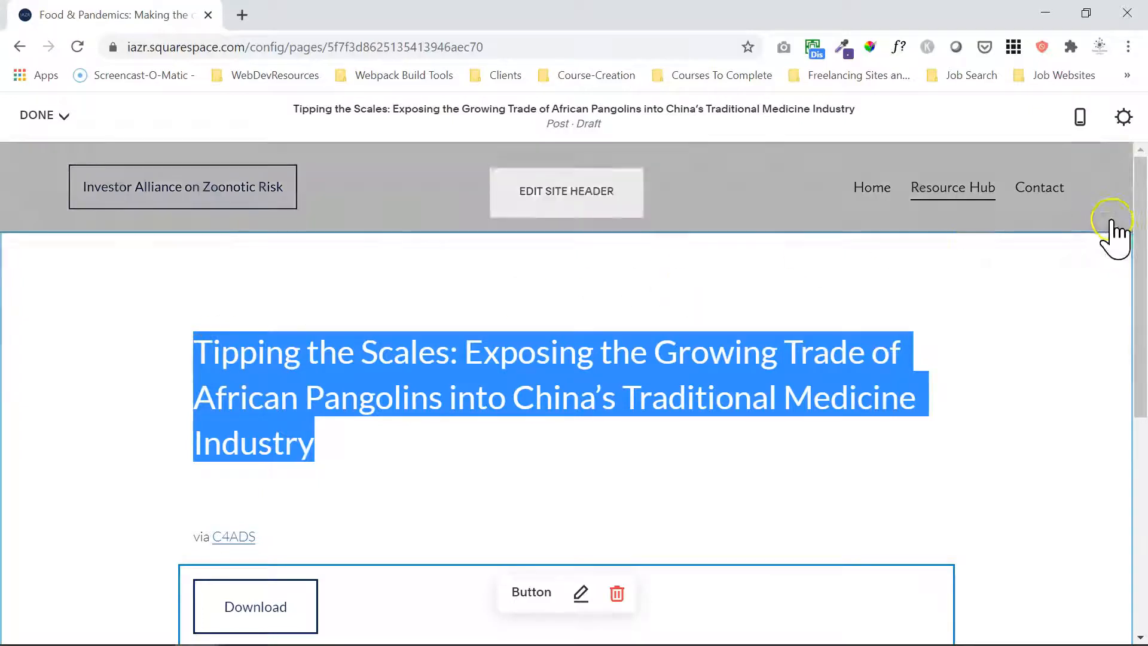
{"action": "left_click", "coordinate": [1117, 123]}
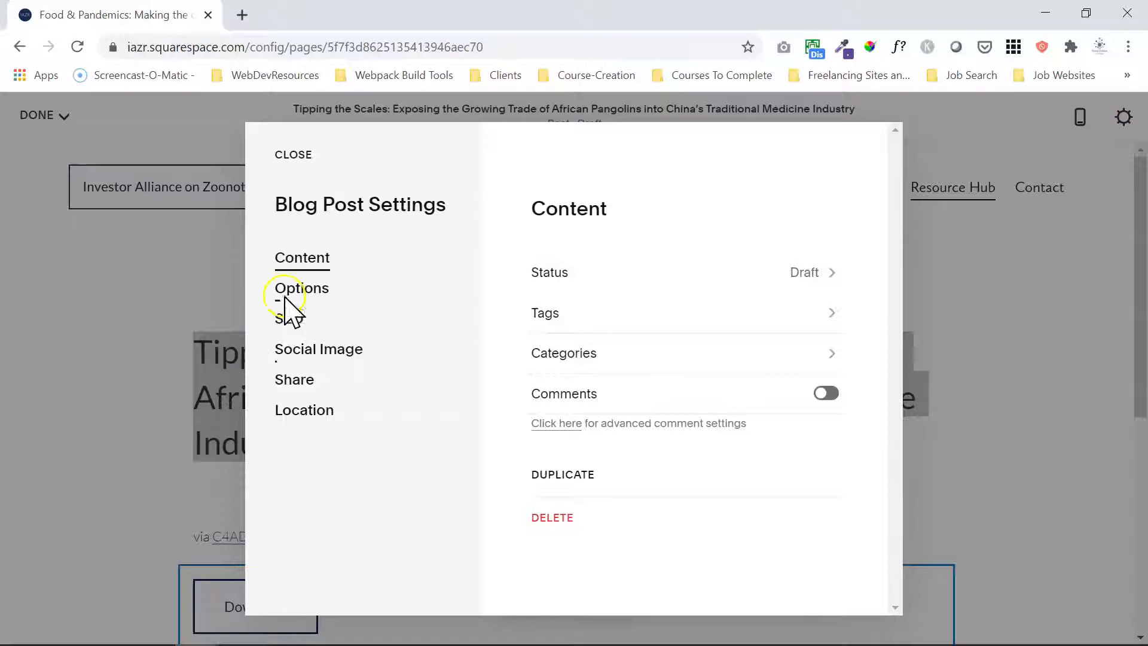
{"action": "left_click", "coordinate": [293, 293]}
{"action": "left_click", "coordinate": [780, 526]}
{"action": "double_click", "coordinate": [783, 526]}
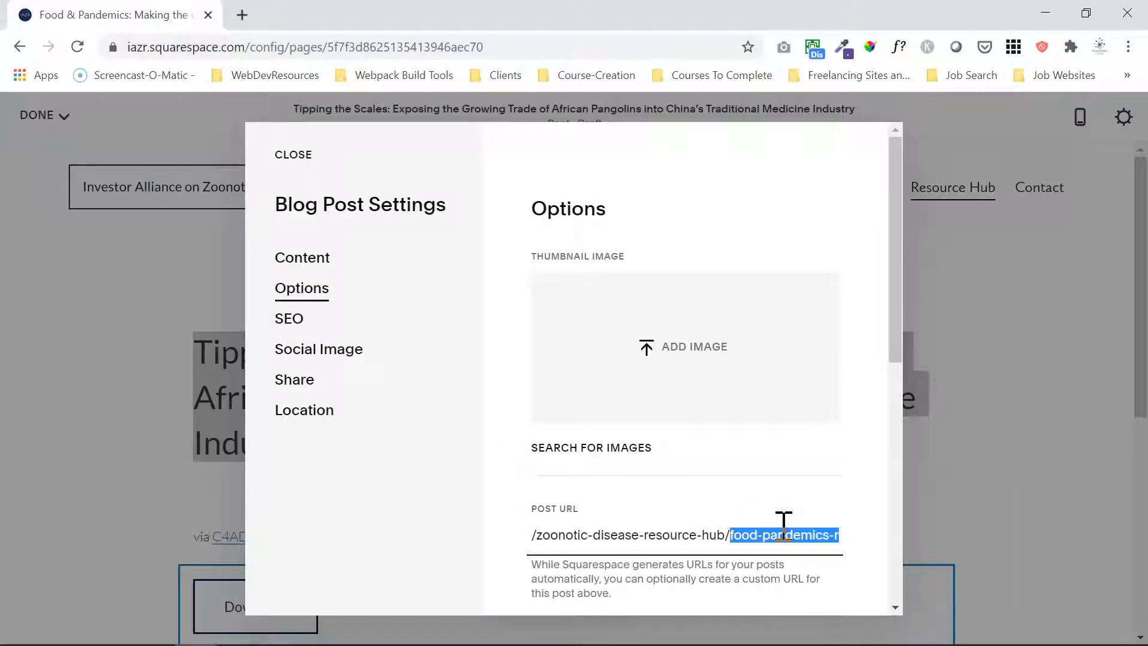
{"action": "type", "text": "medicine-industry"}
Clear the old proveg.com address from the post's Source URL.
{"action": "left_click_drag", "start_coordinate": [895, 307], "coordinate": [885, 466]}
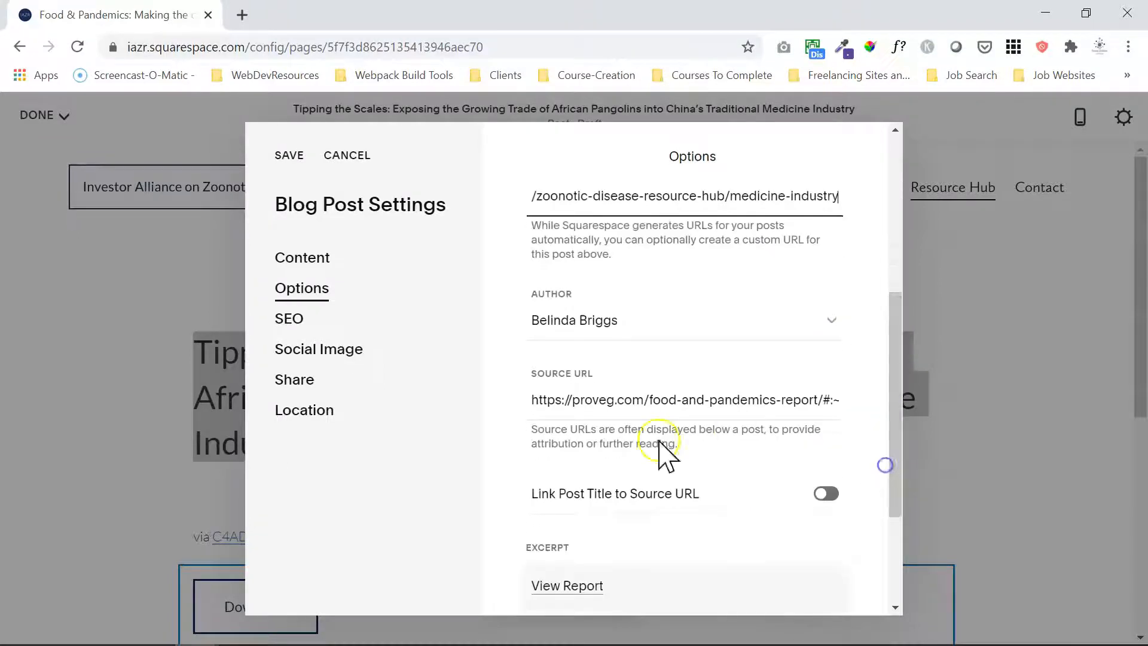
{"action": "triple_click", "coordinate": [566, 401]}
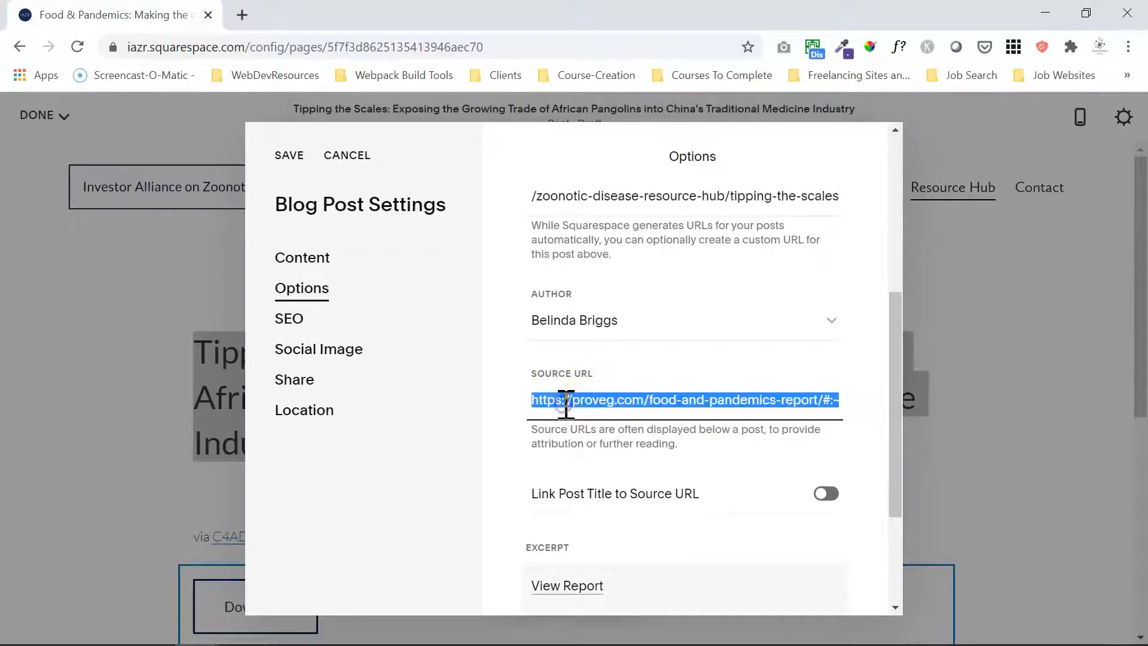
{"action": "key", "text": "BackSpace"}
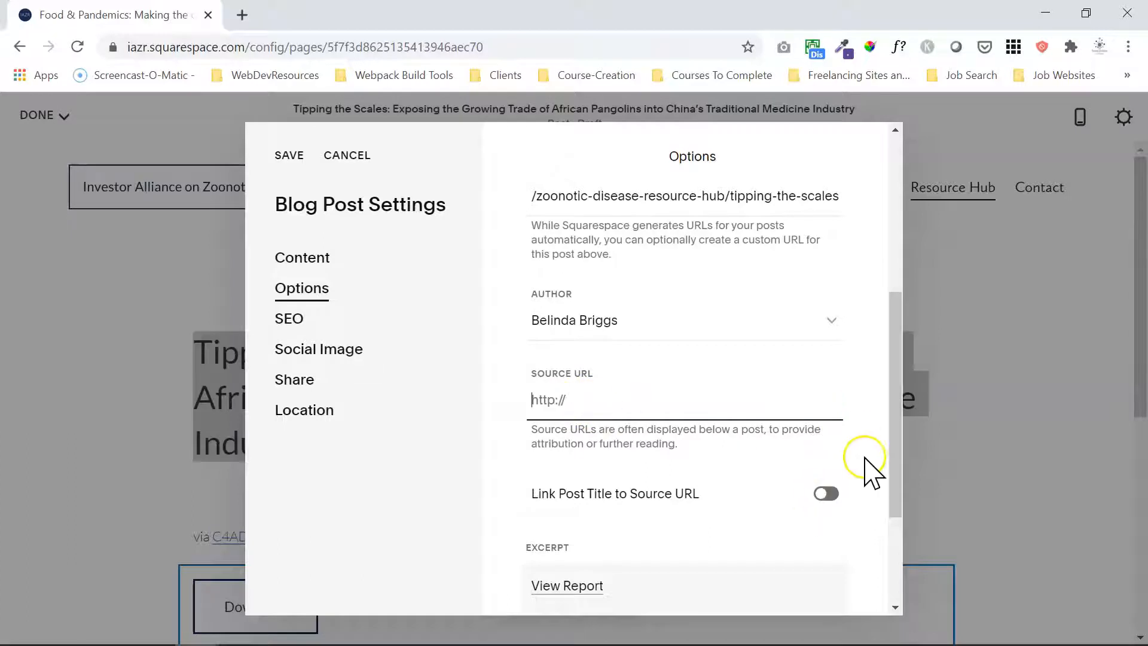
Choose the "Tipping+the+Scales" PDF as the file target for the excerpt's "View Report" link.
{"action": "left_click_drag", "start_coordinate": [900, 467], "coordinate": [899, 542]}
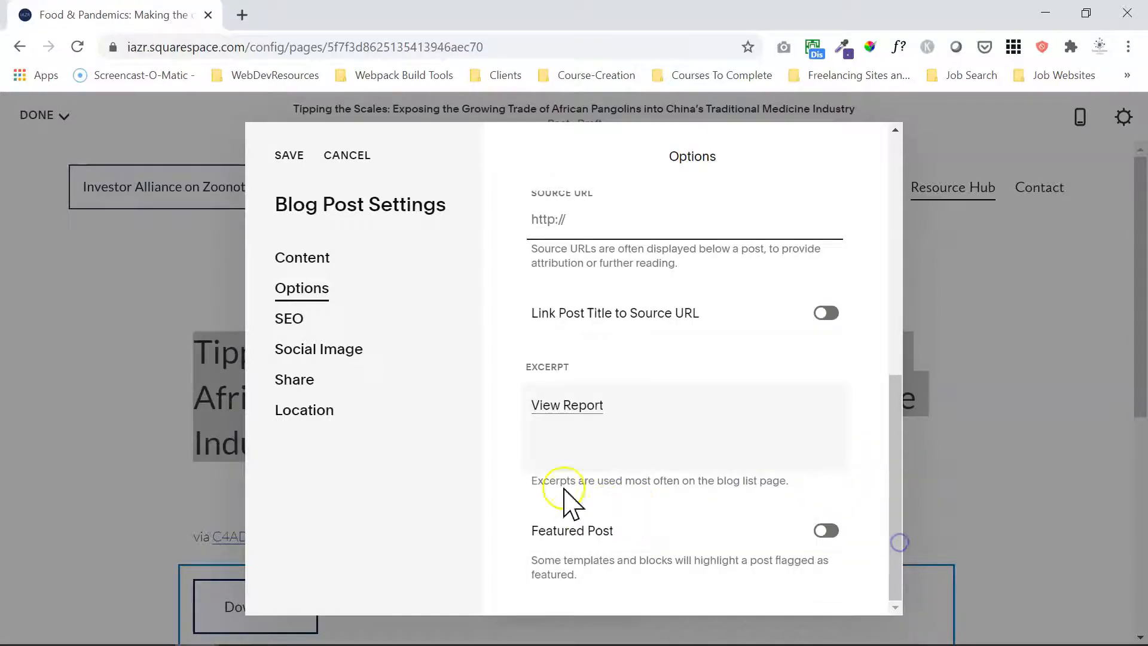
{"action": "left_click", "coordinate": [564, 407]}
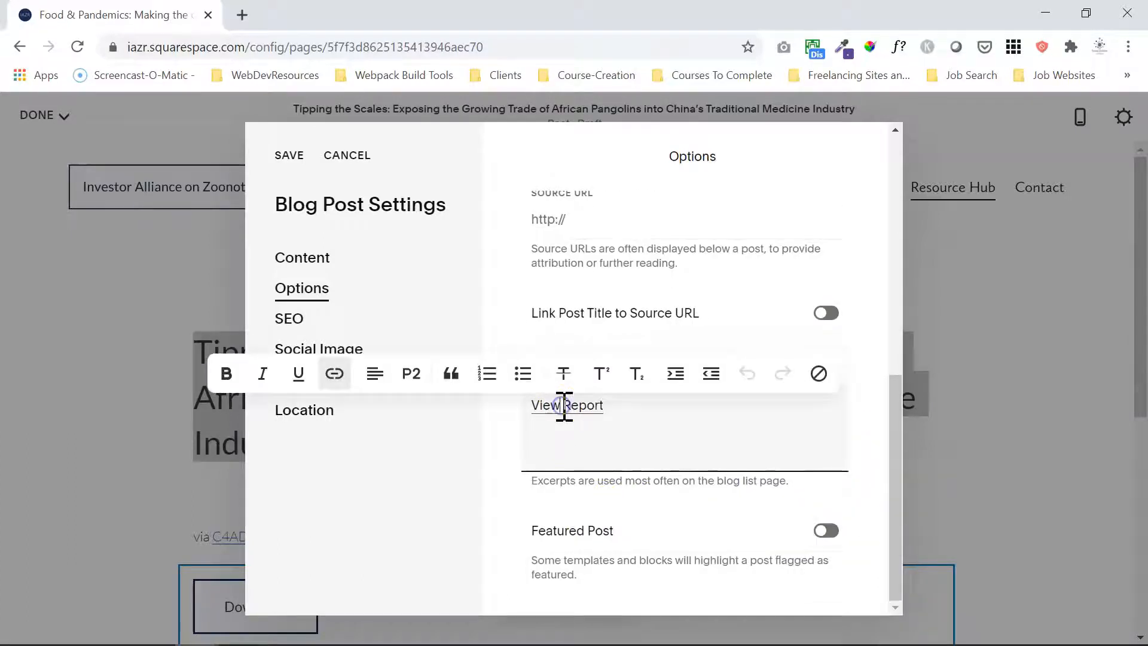
{"action": "left_click", "coordinate": [333, 375]}
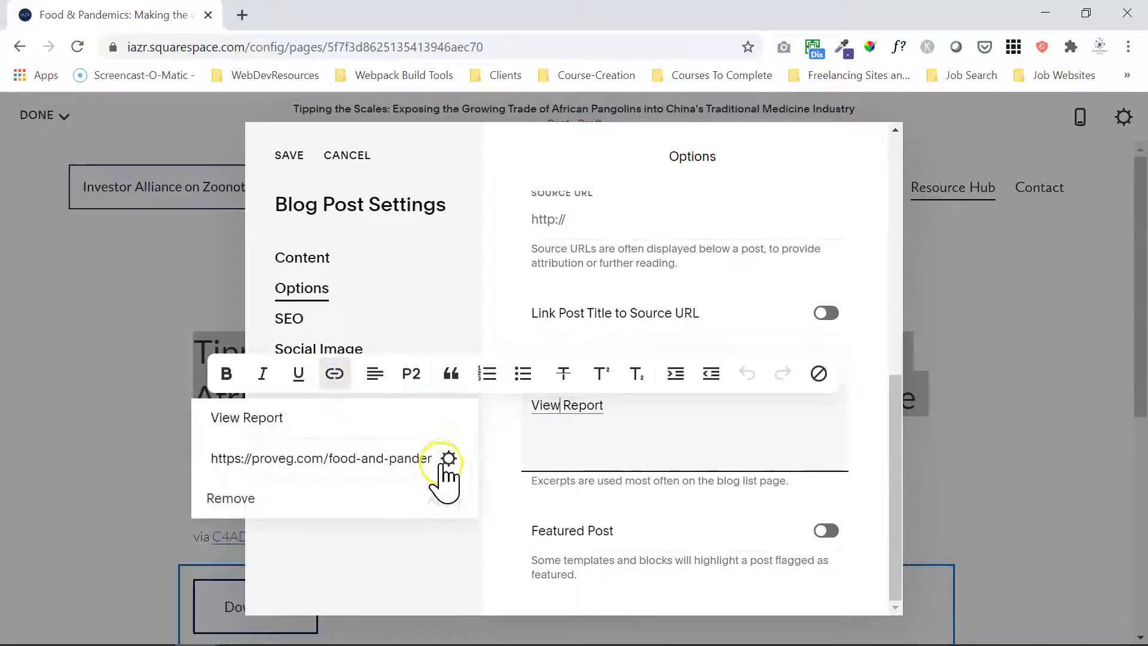
{"action": "left_click", "coordinate": [450, 458]}
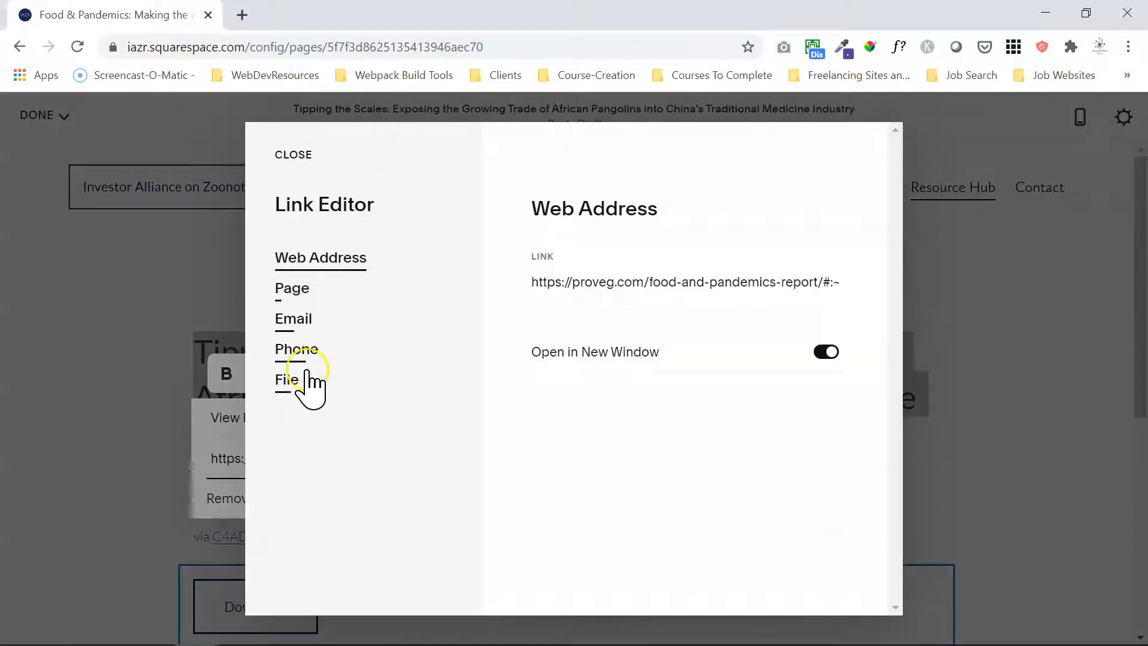
{"action": "left_click", "coordinate": [307, 372]}
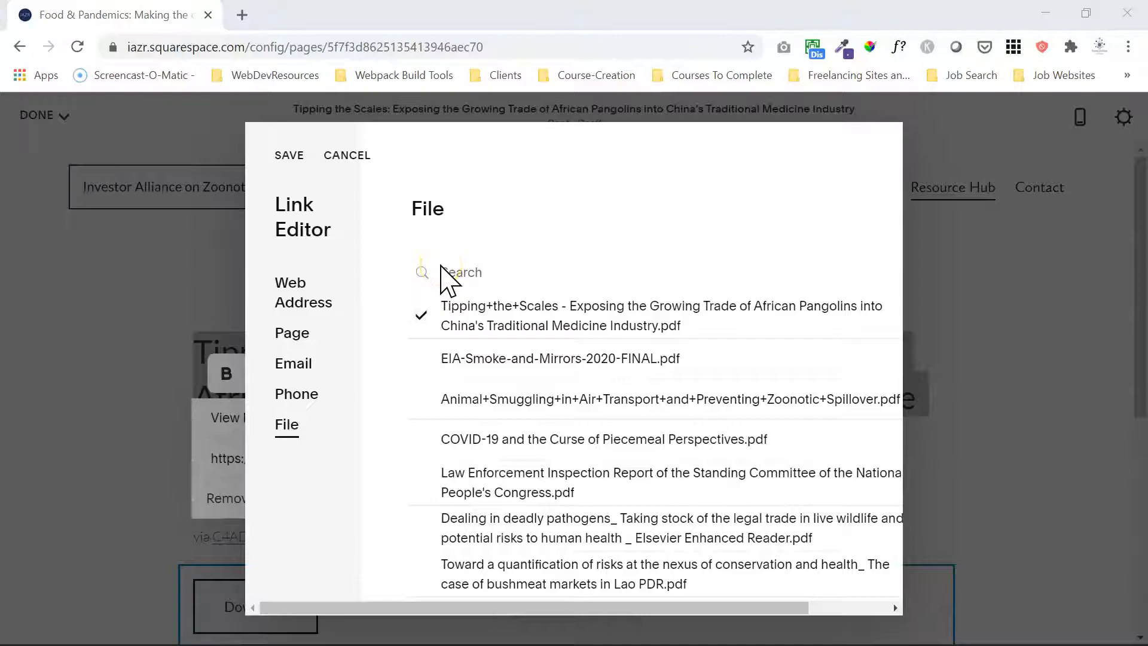
{"action": "key", "text": "alt+Tab"}
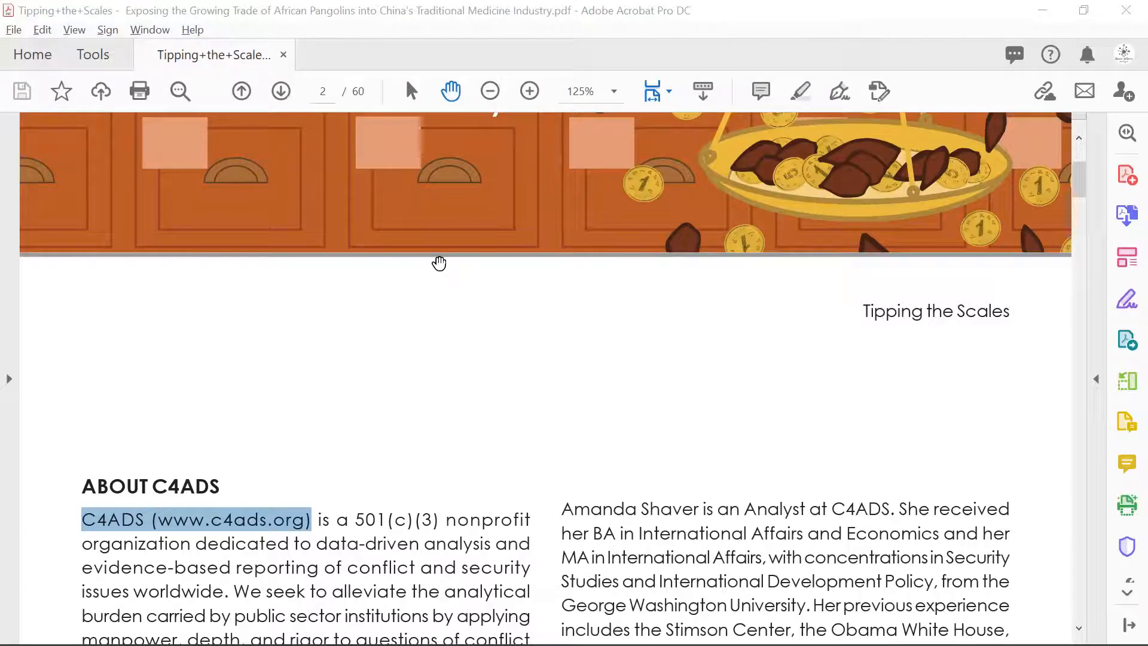
{"action": "key", "text": "alt+Tab"}
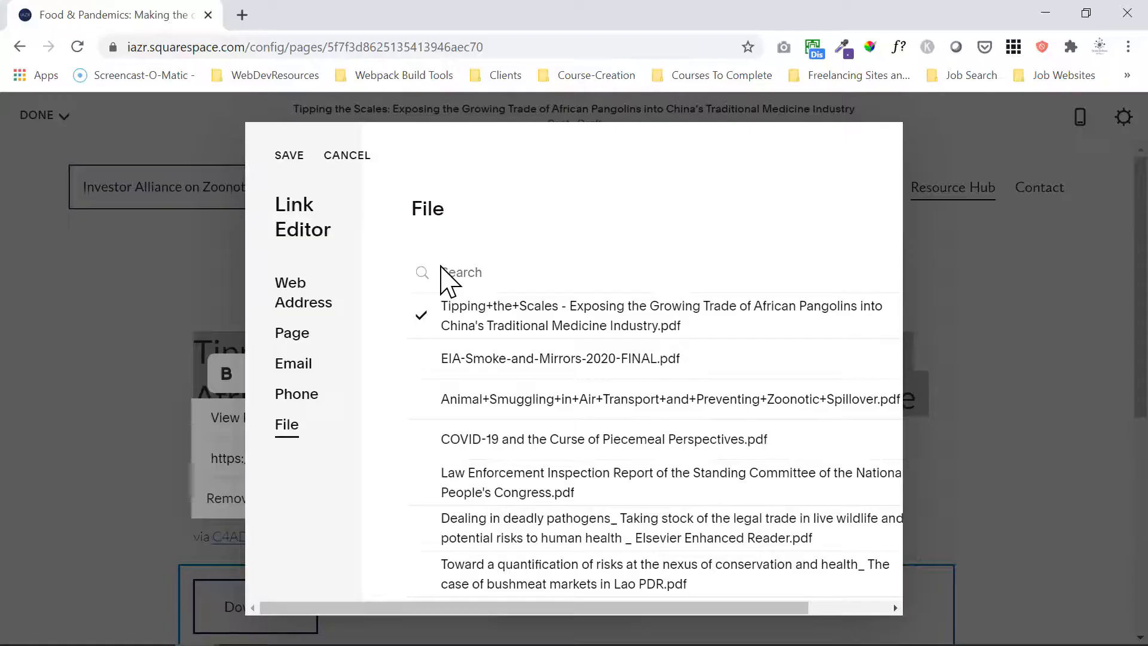
Toggle the PDF link's Open in New Window option, save the link and apply it to the excerpt's "View Report" text.
{"action": "left_click_drag", "start_coordinate": [721, 609], "coordinate": [823, 601]}
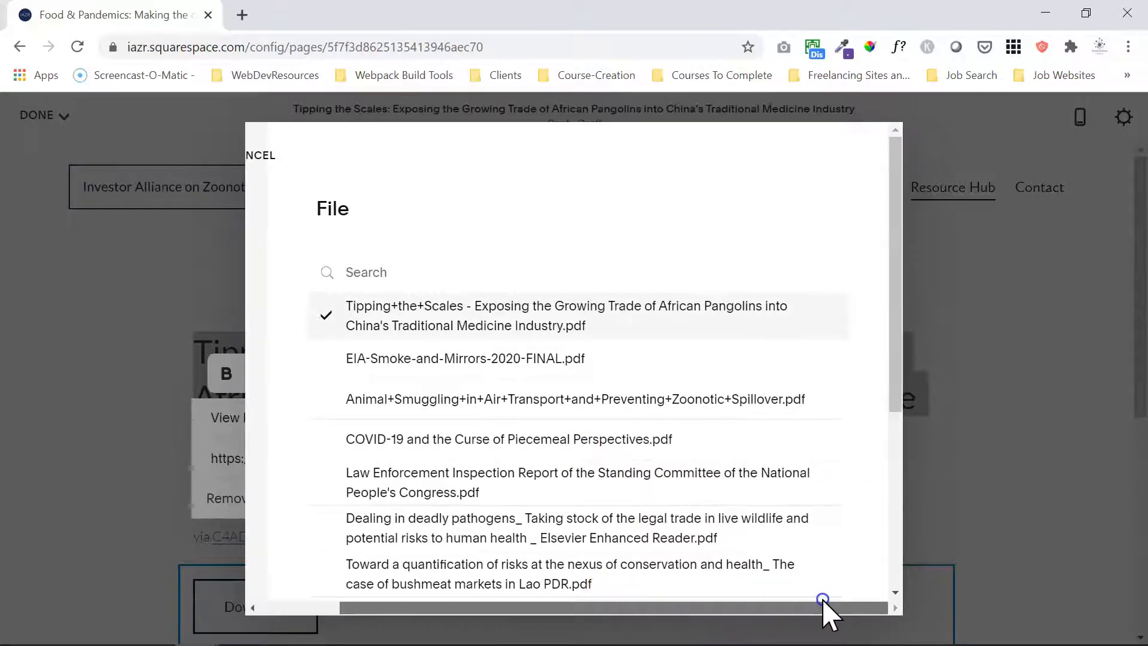
{"action": "left_click_drag", "start_coordinate": [896, 389], "coordinate": [893, 574]}
{"action": "left_click", "coordinate": [821, 567]}
{"action": "left_click_drag", "start_coordinate": [808, 602], "coordinate": [505, 628]}
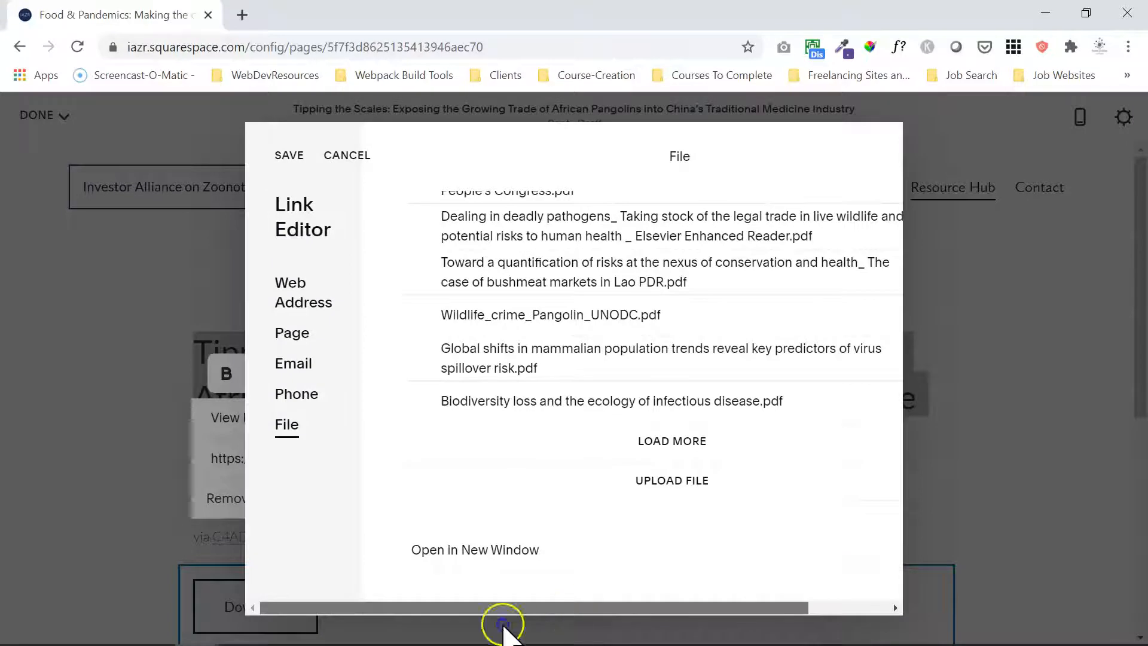
{"action": "left_click", "coordinate": [280, 157]}
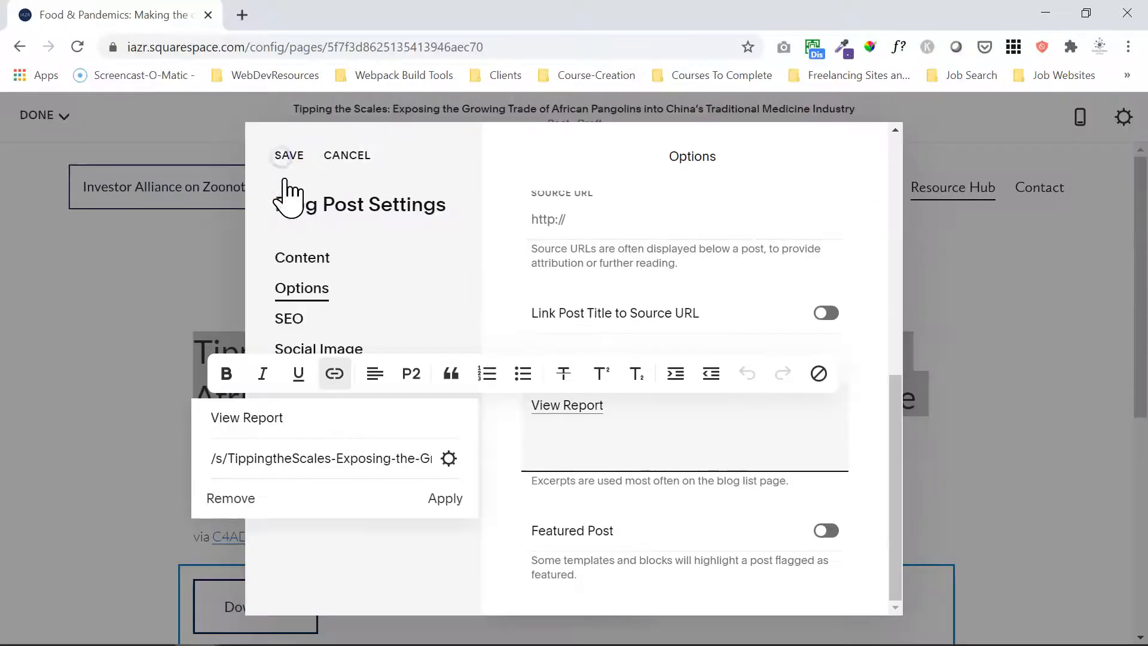
{"action": "left_click", "coordinate": [447, 499]}
{"action": "left_click", "coordinate": [397, 404]}
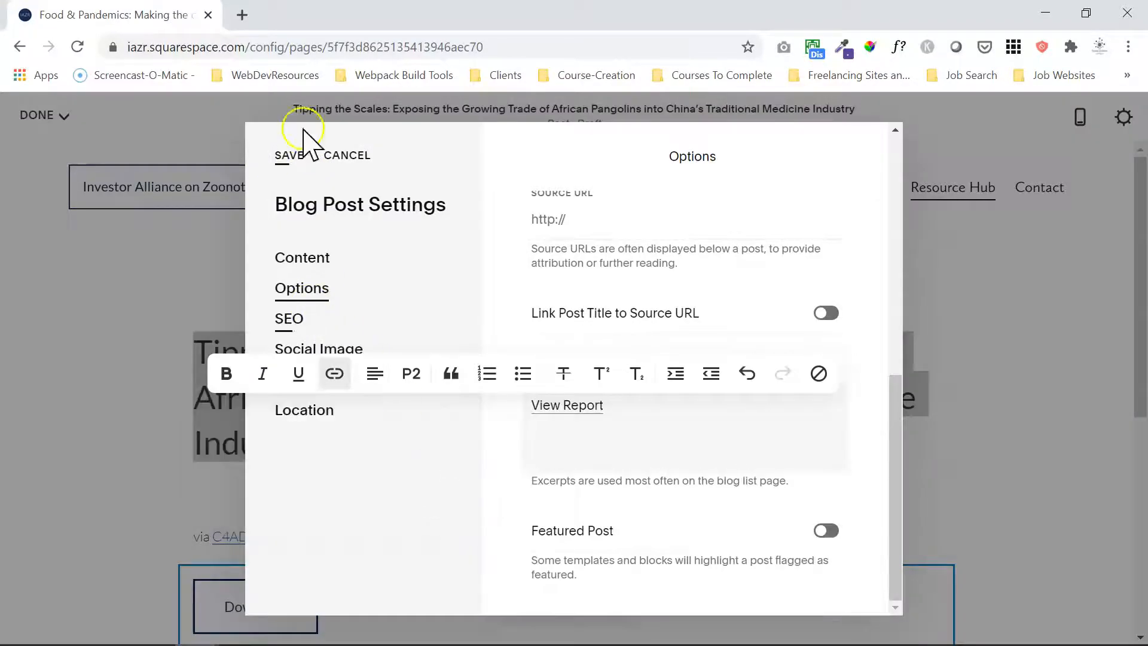
Save the blog post settings, publish the "Tipping the Scales" post and dismiss the sharing dialog.
{"action": "left_click", "coordinate": [290, 157]}
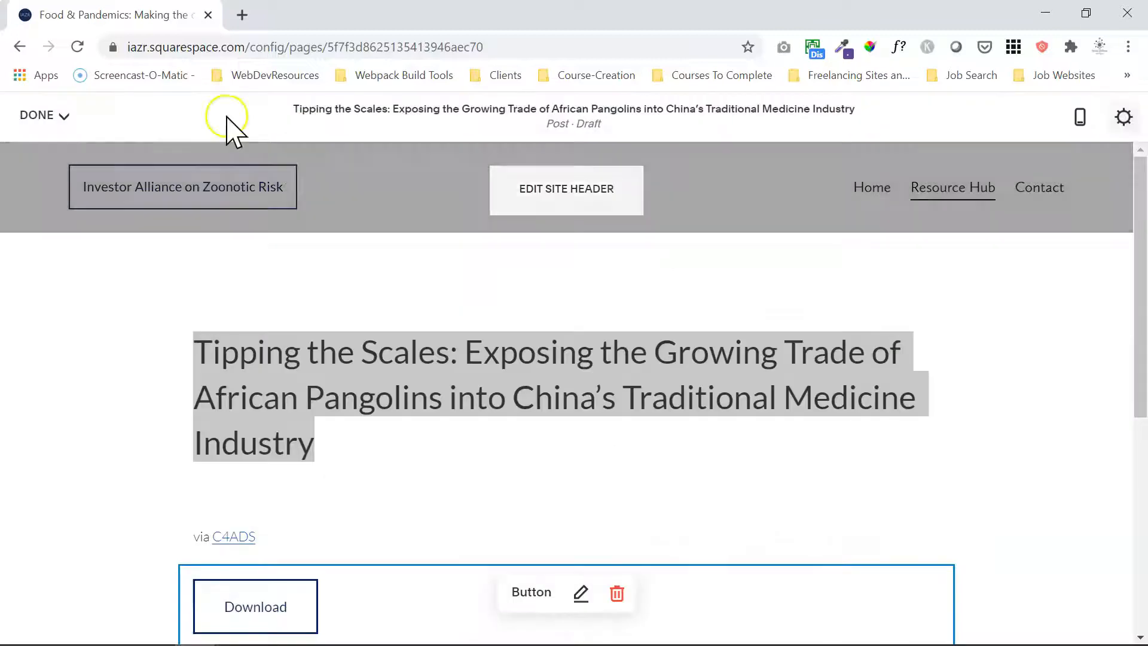
{"action": "left_click", "coordinate": [55, 116]}
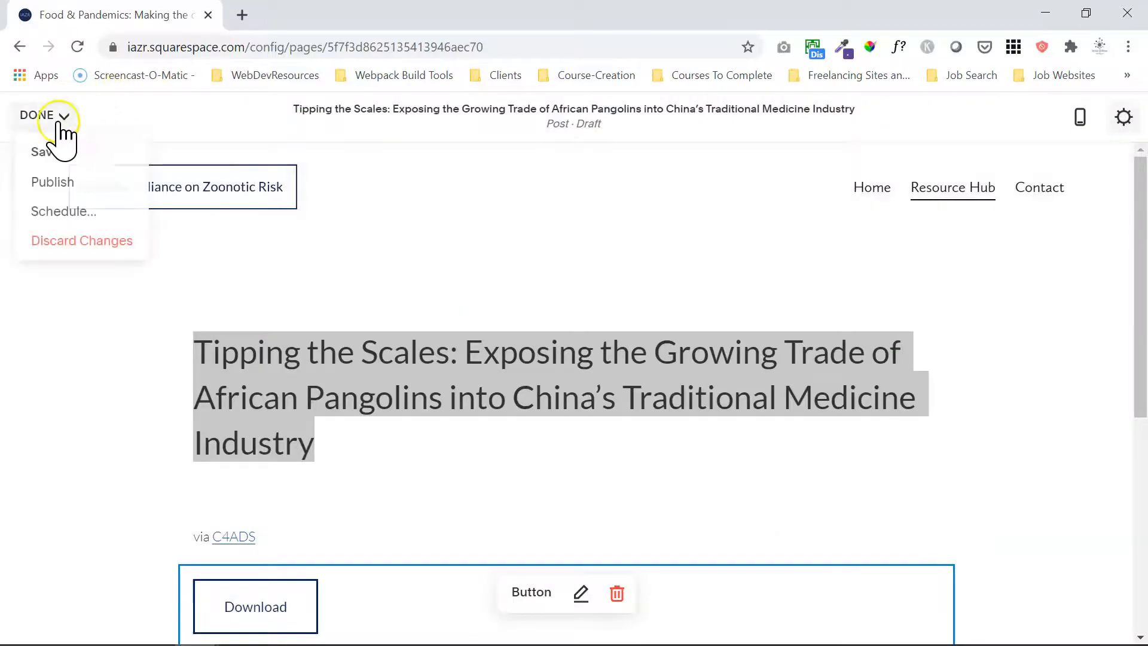
{"action": "left_click", "coordinate": [42, 183]}
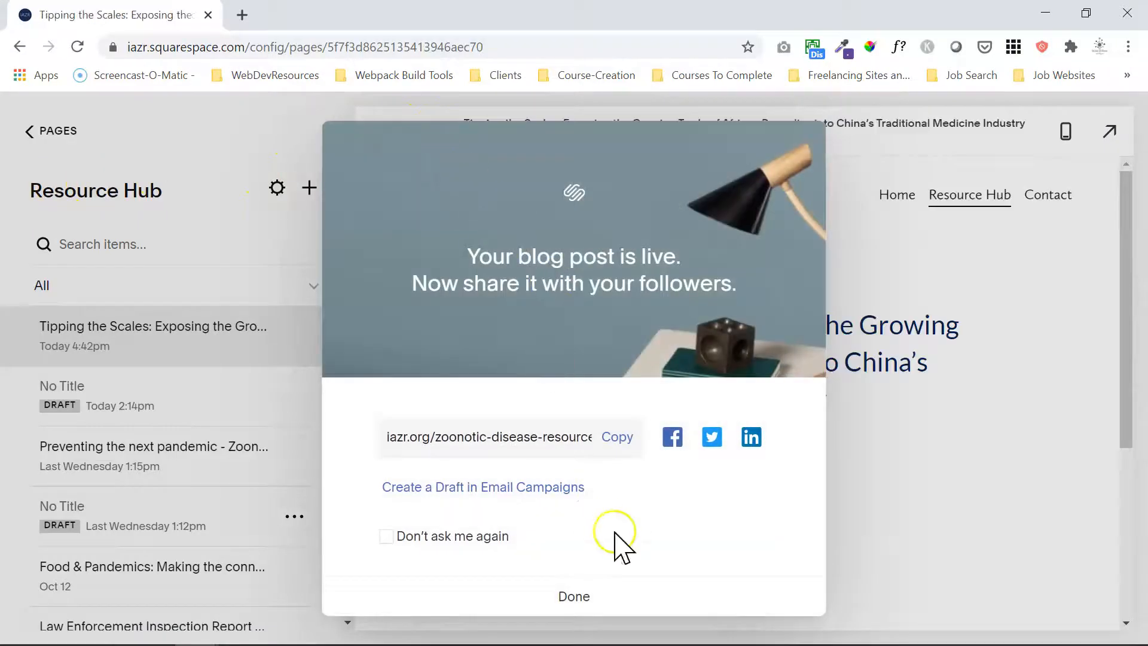
{"action": "left_click", "coordinate": [570, 600]}
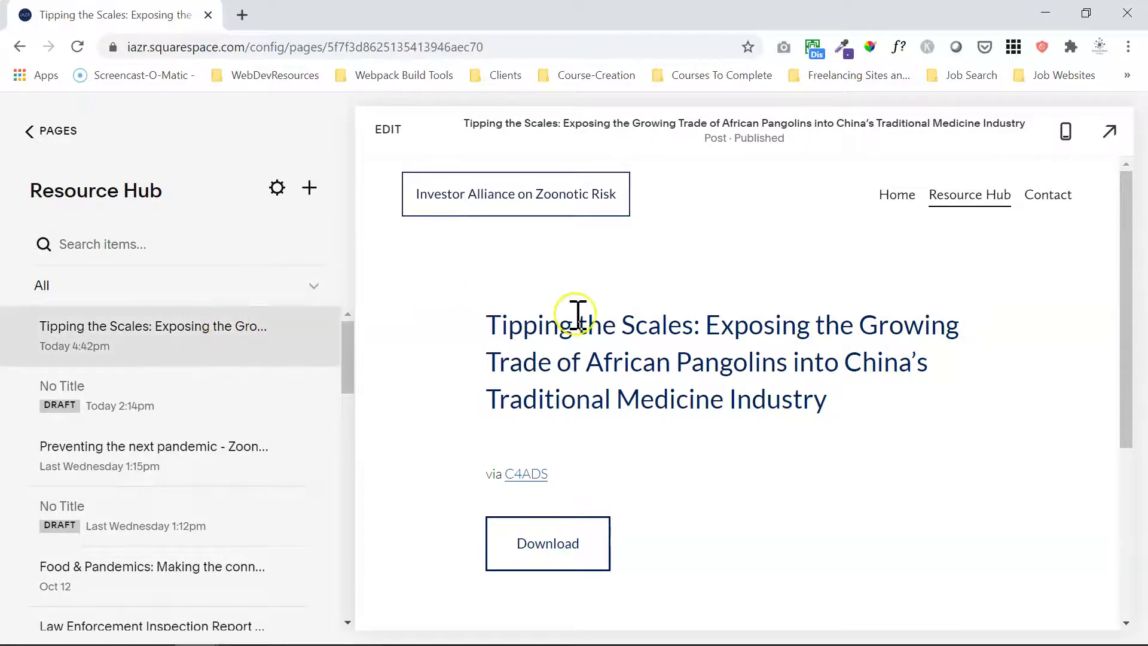
Assign the Pangolin category to the published "Tipping the Scales" post, save the settings and finish editing.
{"action": "left_click", "coordinate": [390, 129]}
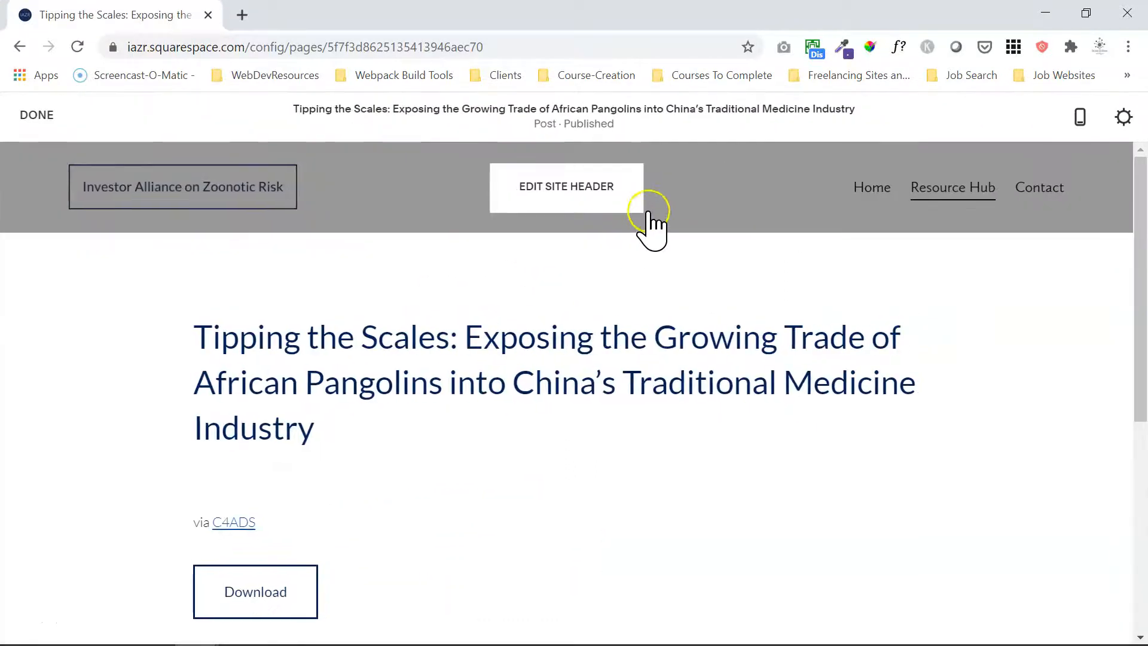
{"action": "left_click", "coordinate": [1124, 118]}
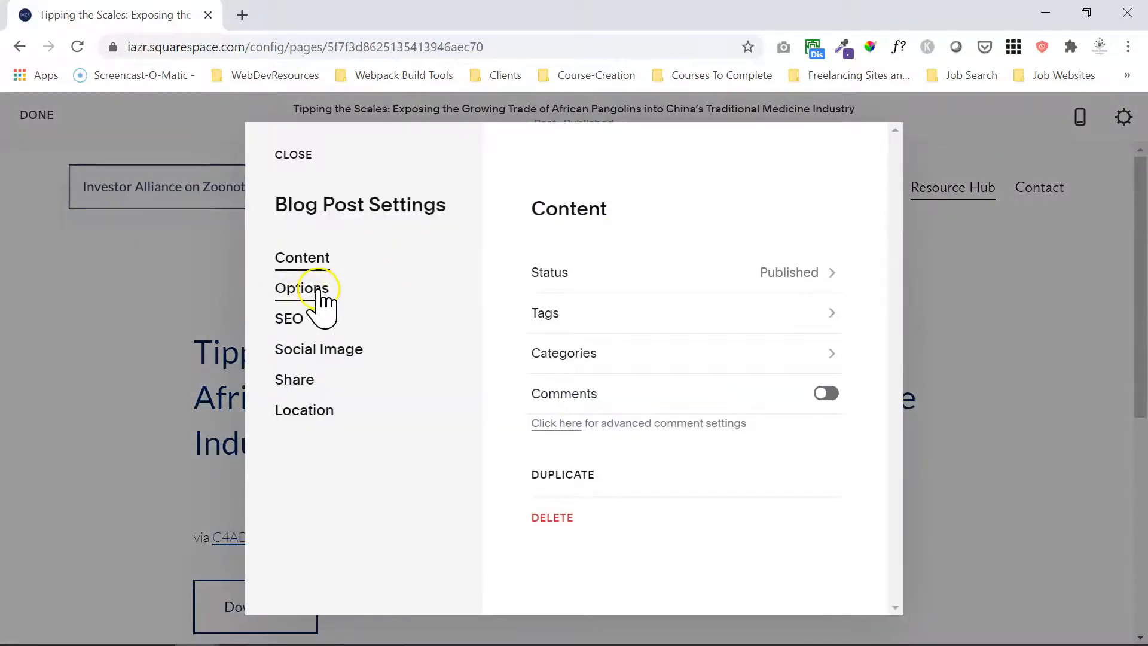
{"action": "left_click", "coordinate": [609, 355]}
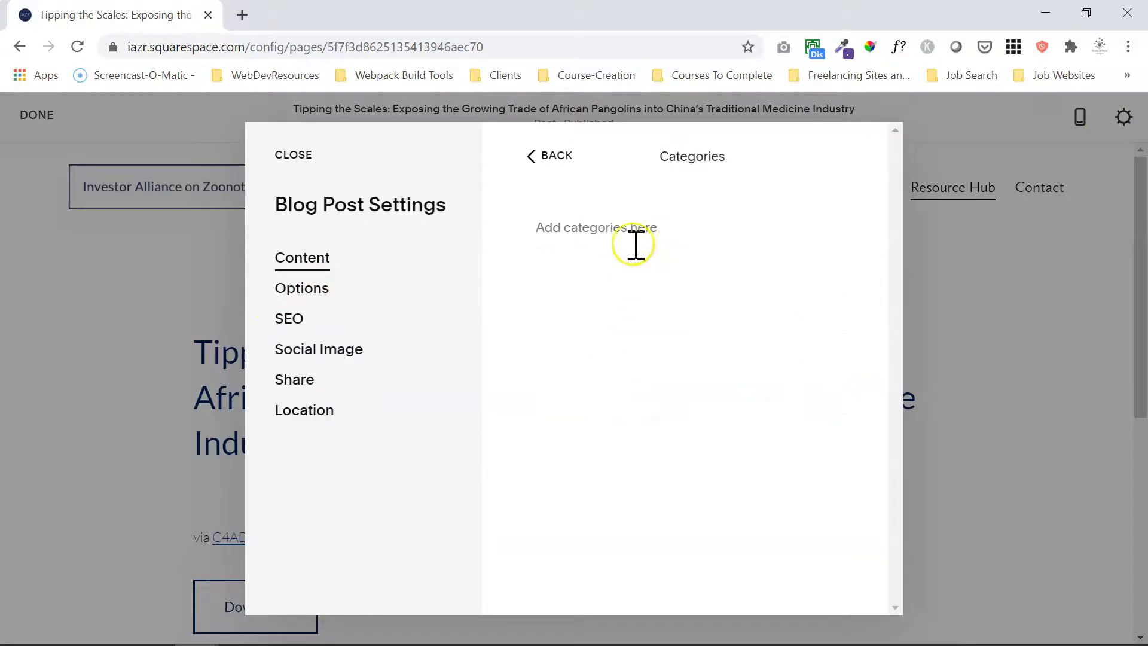
{"action": "type", "text": "Pa"}
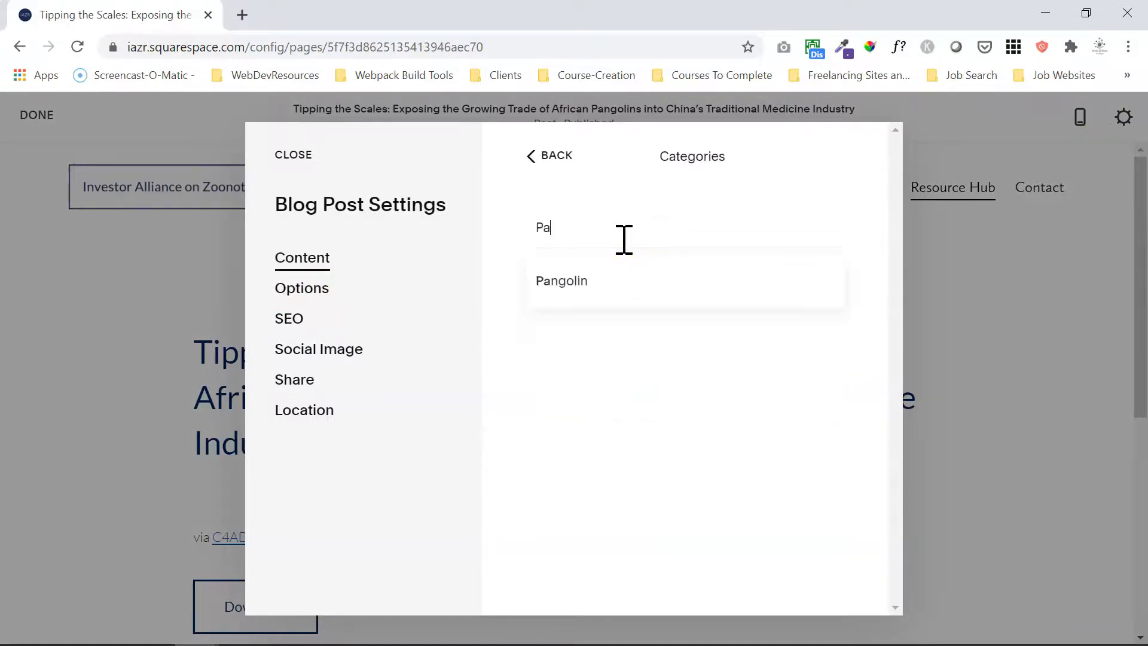
{"action": "left_click", "coordinate": [569, 289]}
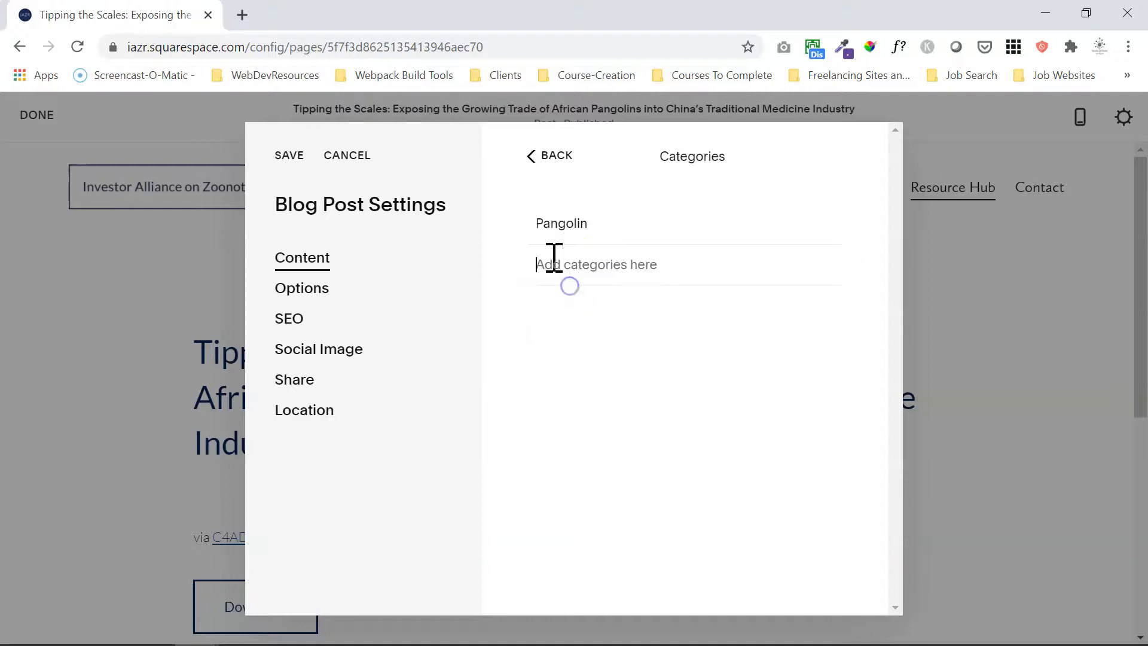
{"action": "left_click", "coordinate": [288, 160]}
{"action": "left_click", "coordinate": [37, 117]}
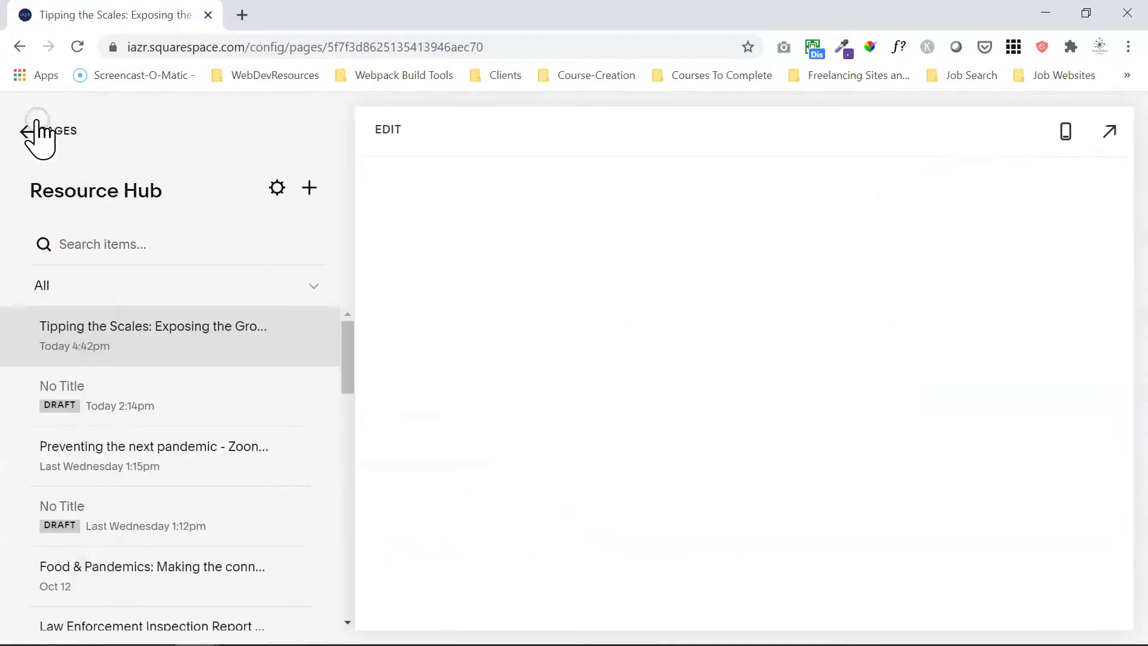